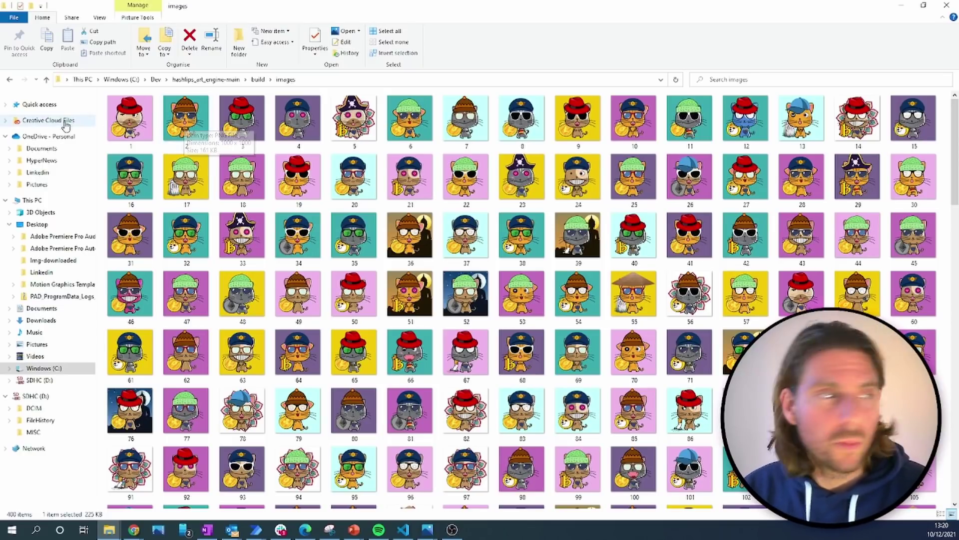
# View several of the generated cat images at full size, starting with image 1 in the images folder
pyautogui.click(130, 123)
pyautogui.doubleClick(130, 122)
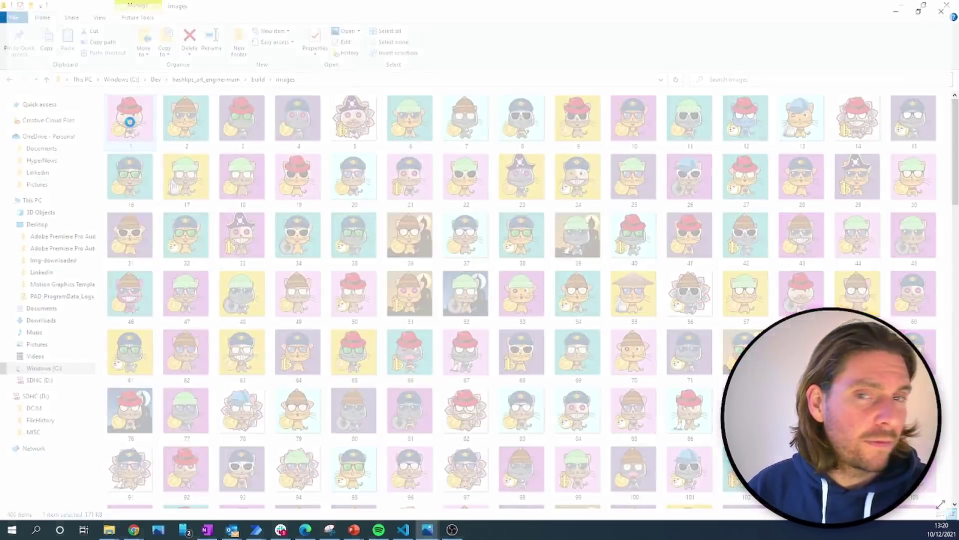
pyautogui.press('Right')
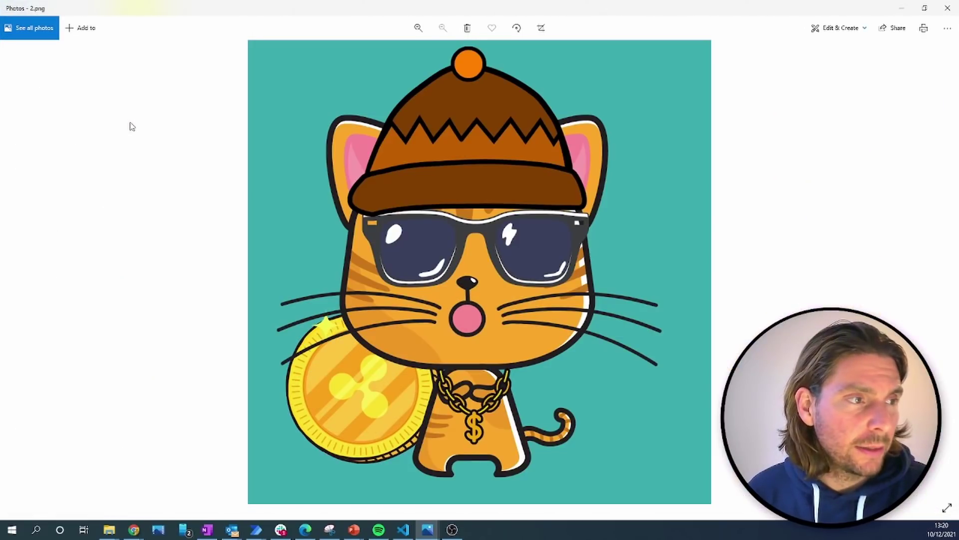
pyautogui.press('Right')
pyautogui.press('Right')
pyautogui.press('Right')
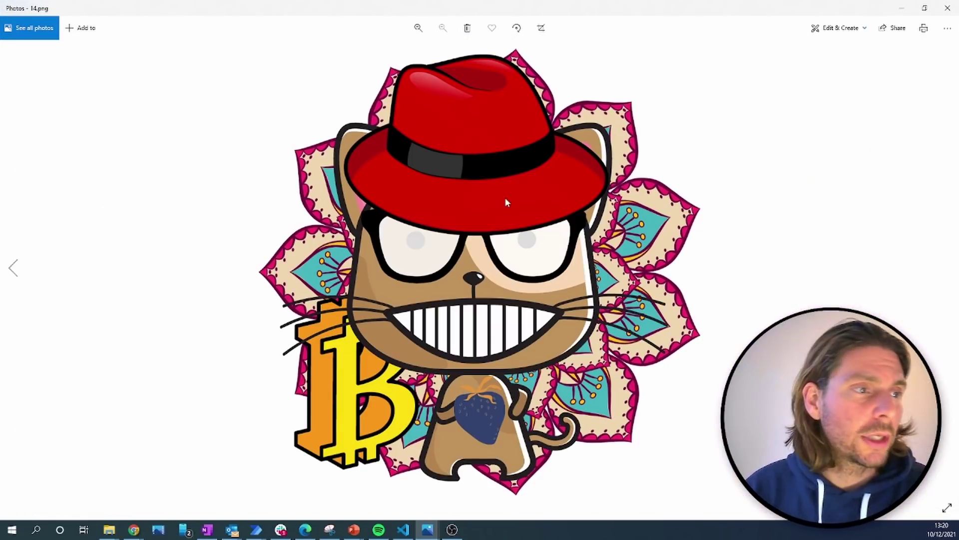
pyautogui.click(905, 11)
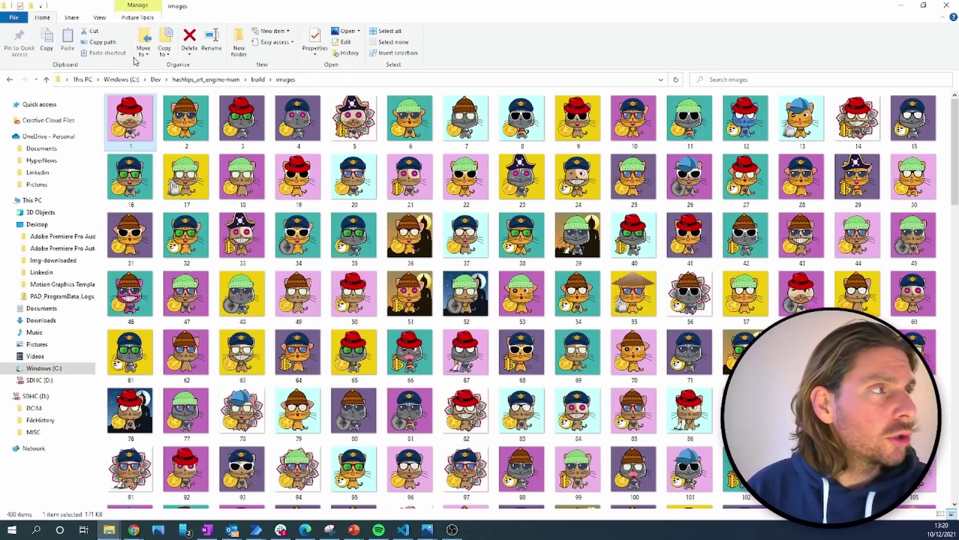
# Switch to Chrome and open canva.com in a new browser tab
pyautogui.click(902, 10)
pyautogui.click(170, 8)
pyautogui.write('canva.com')
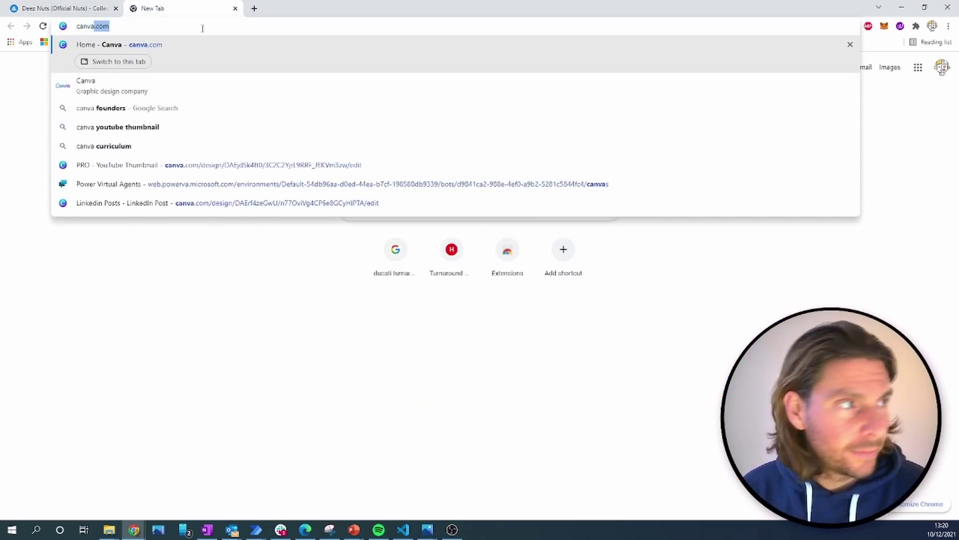
pyautogui.press('Return')
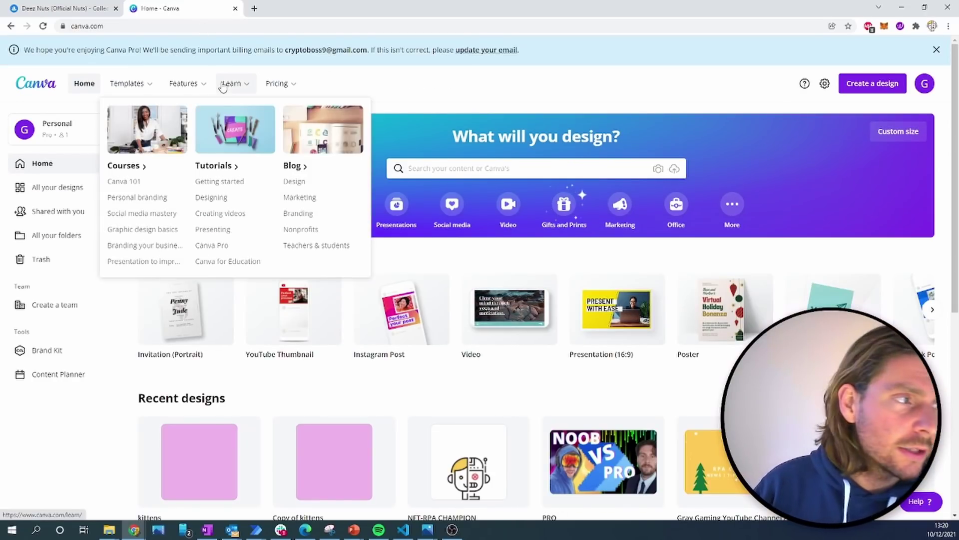
# Create a new custom-size design of 1000 x 1000 px
pyautogui.click(892, 85)
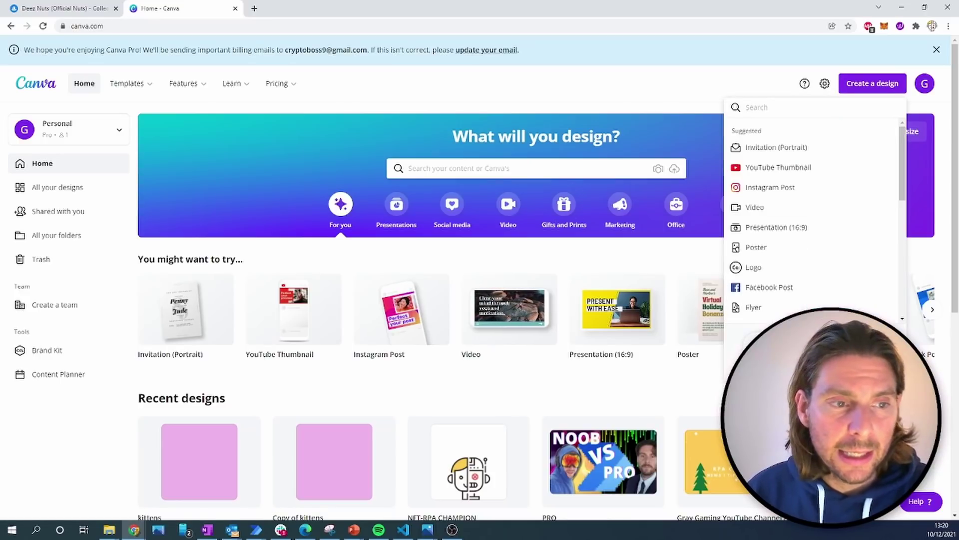
pyautogui.click(749, 333)
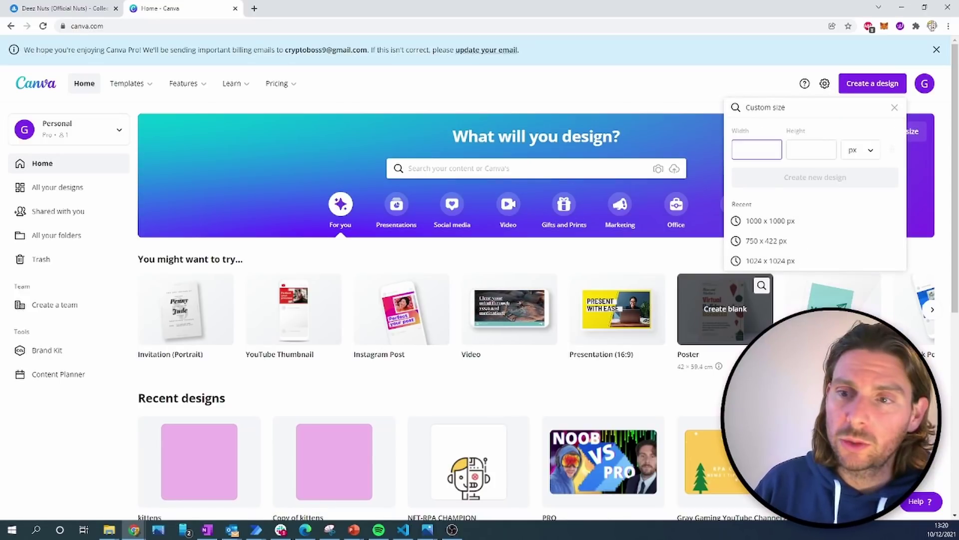
pyautogui.click(780, 221)
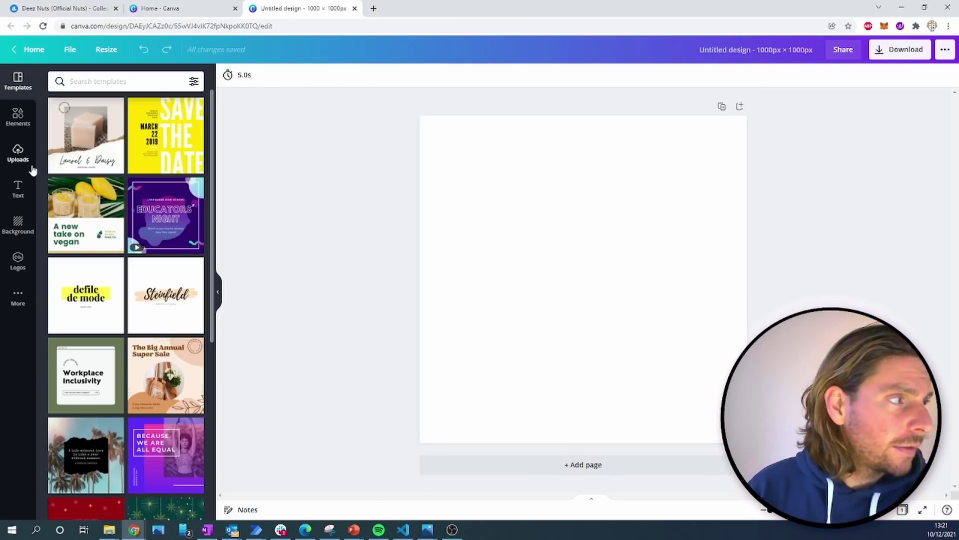
# Search the design elements for "shark"
pyautogui.click(18, 129)
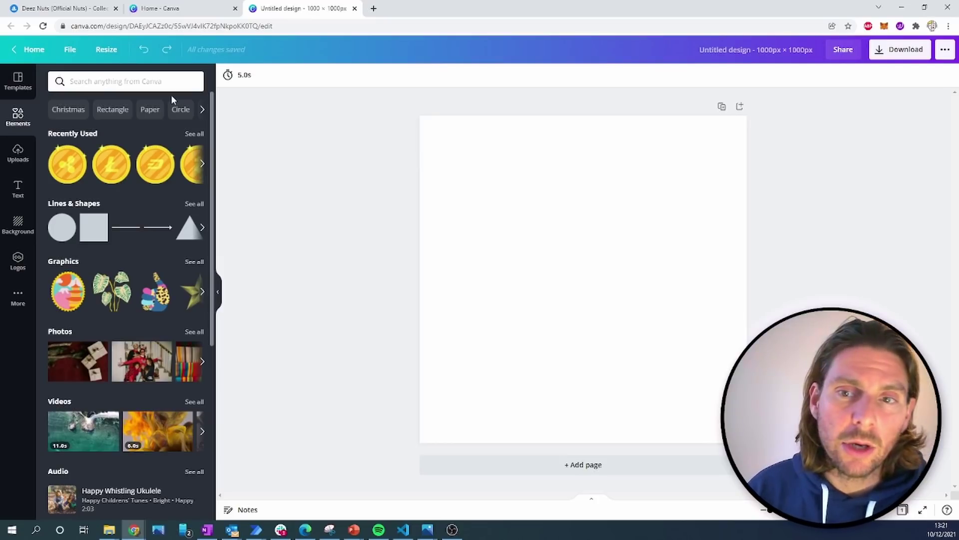
pyautogui.click(137, 81)
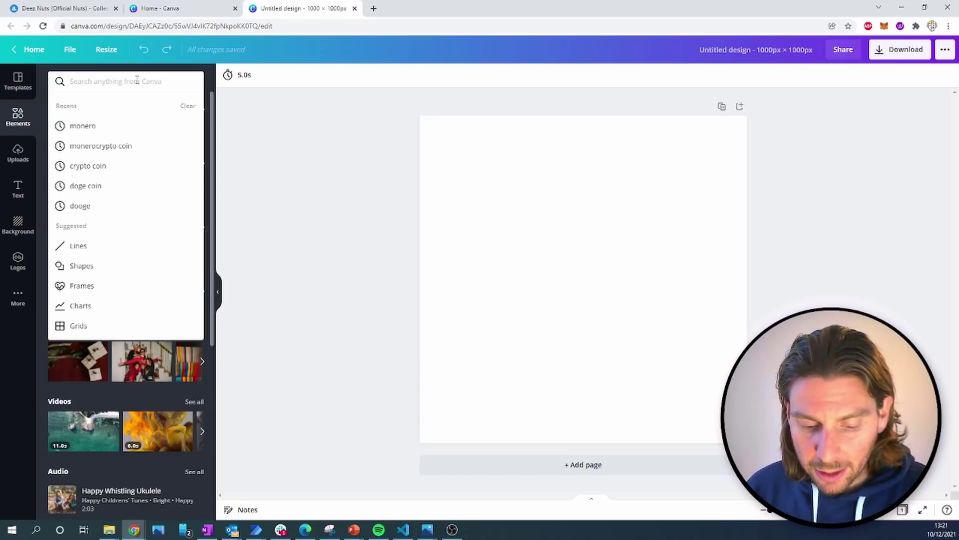
pyautogui.write('shark')
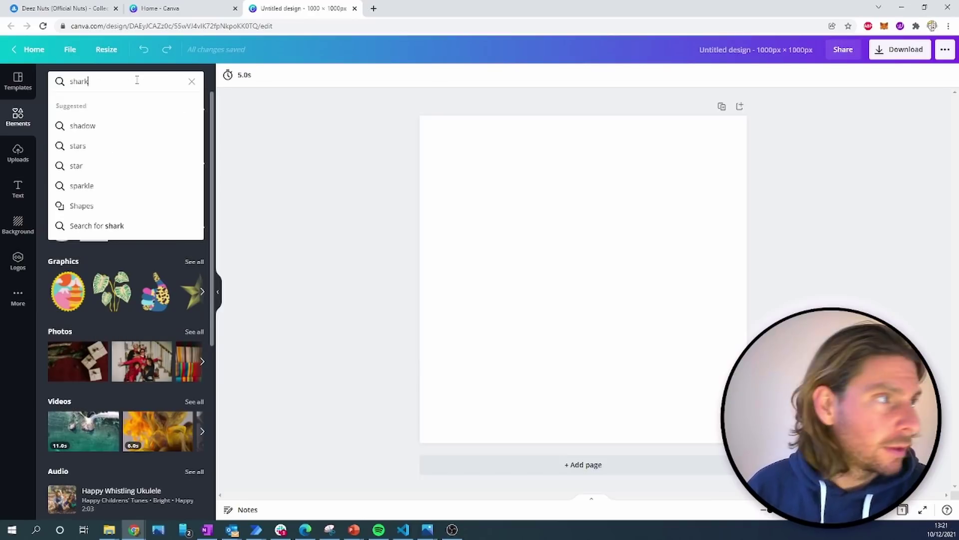
pyautogui.press('Return')
# Place the grinning grey-blue cartoon shark on the page and enlarge it to fill most of the canvas
pyautogui.scroll(-2, 162, 300)
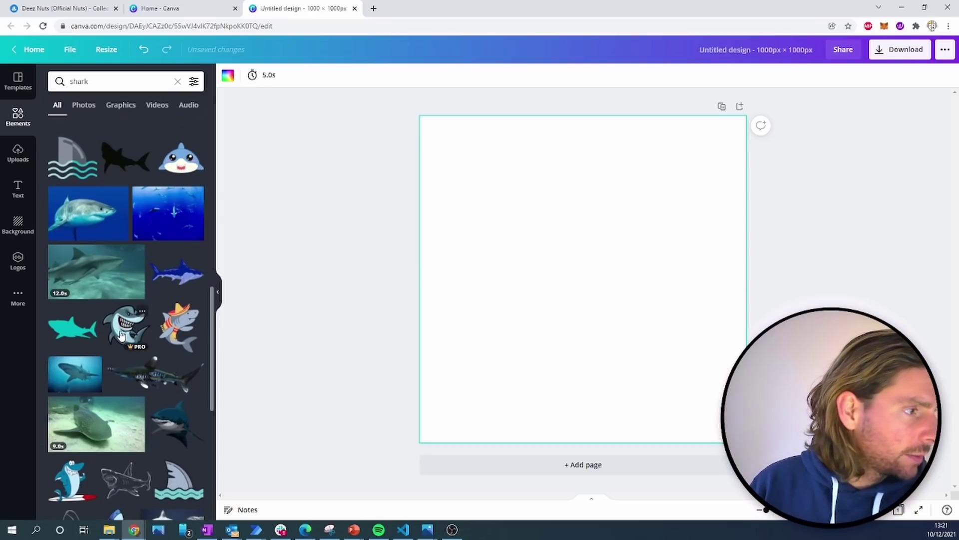
pyautogui.moveTo(124, 330); pyautogui.dragTo(523, 229)
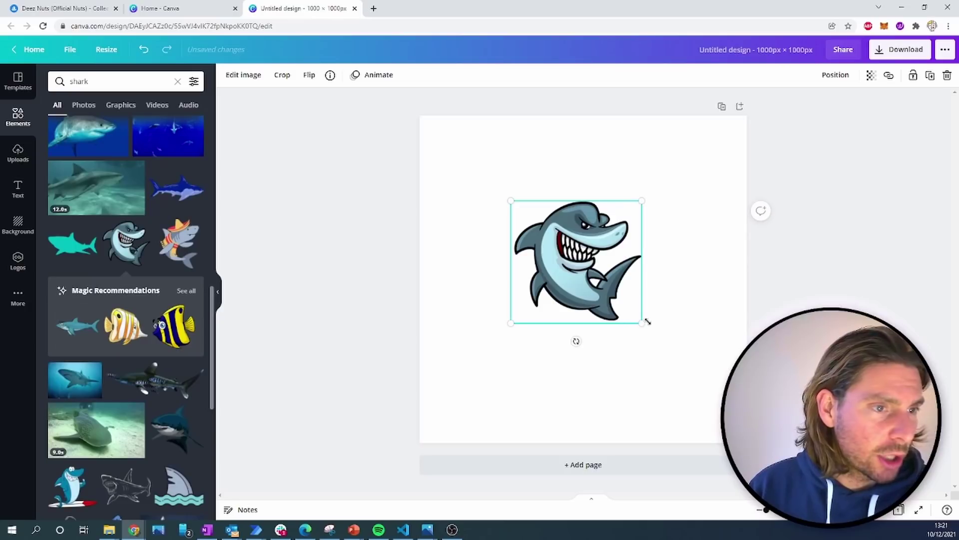
pyautogui.moveTo(642, 322); pyautogui.dragTo(687, 380)
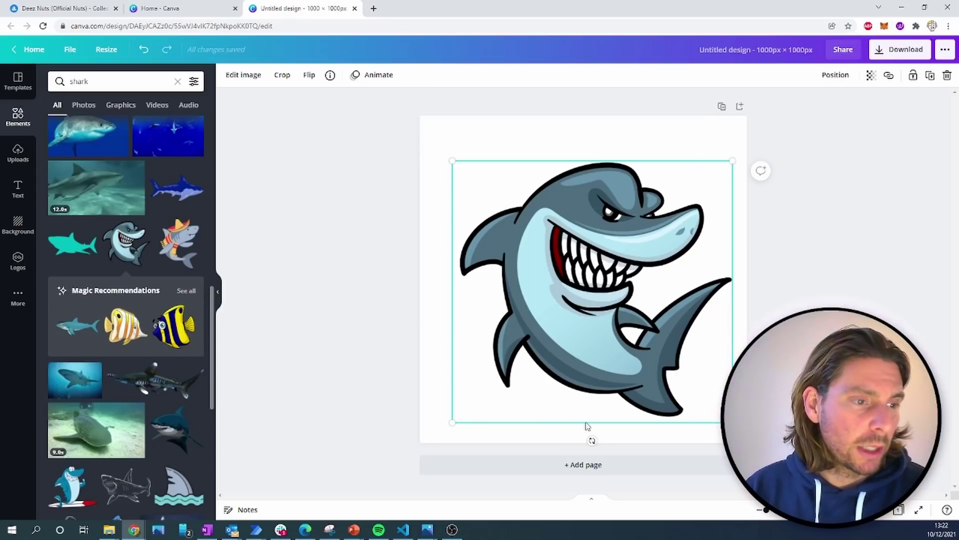
# Add a second page and paste a copy of the first page's shark onto it
pyautogui.click(608, 470)
pyautogui.scroll(5, 669, 200)
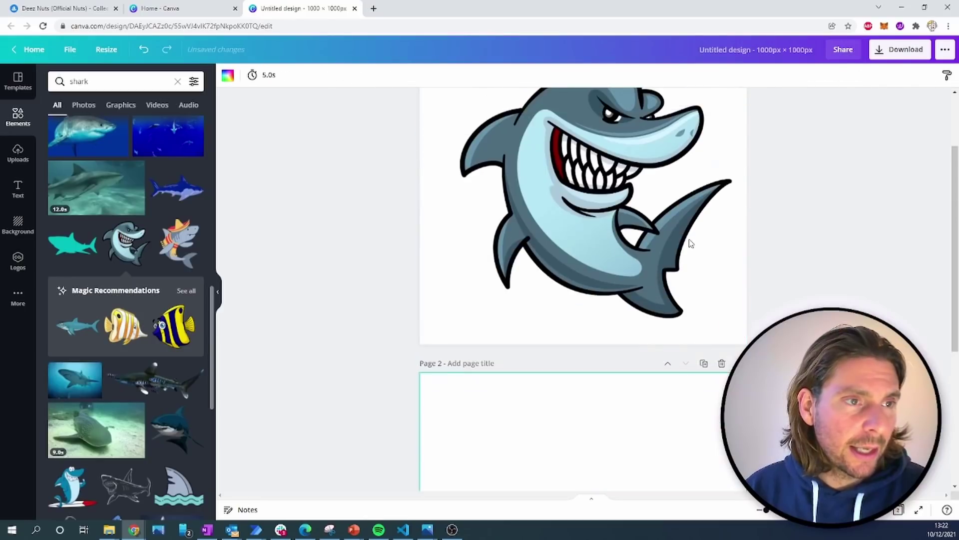
pyautogui.click(575, 223)
pyautogui.hotkey('ctrl', 'c')
pyautogui.scroll(-5, 575, 229)
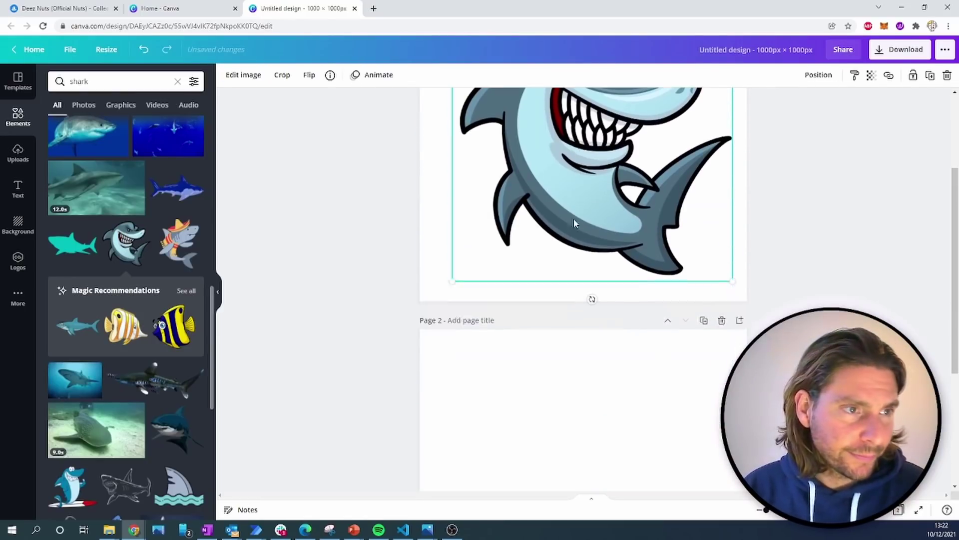
pyautogui.hotkey('ctrl', 'v')
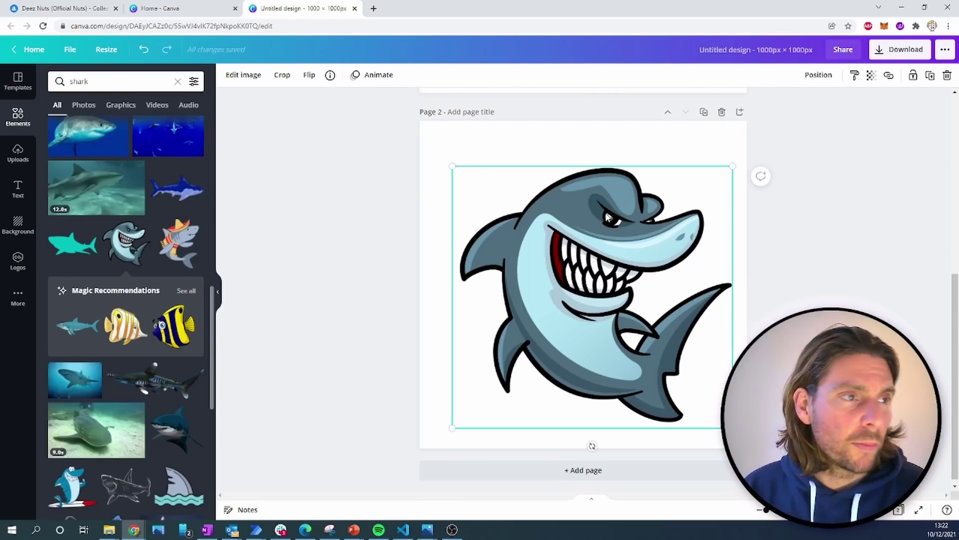
# Give the shark on page 2 the Split effect from the Trippy group
pyautogui.click(243, 75)
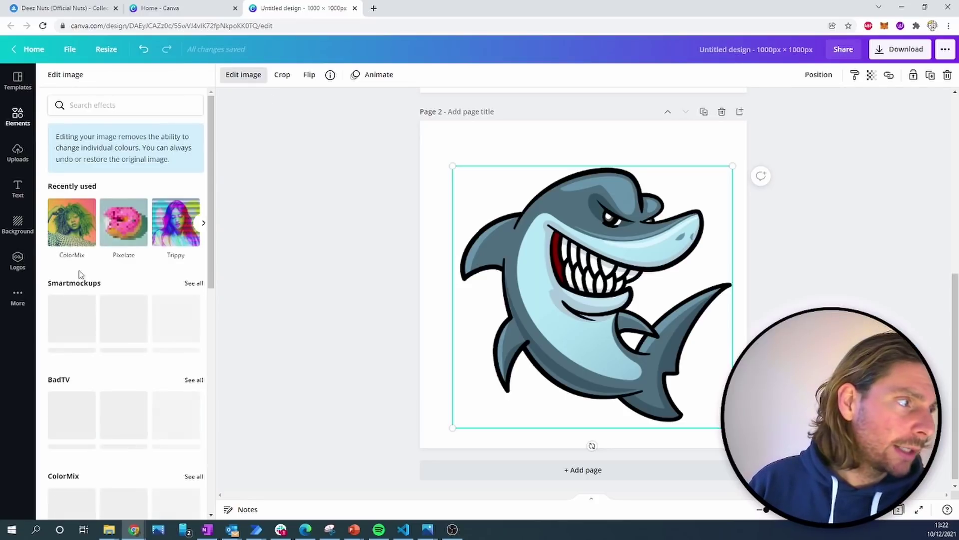
pyautogui.scroll(-1, 122, 318)
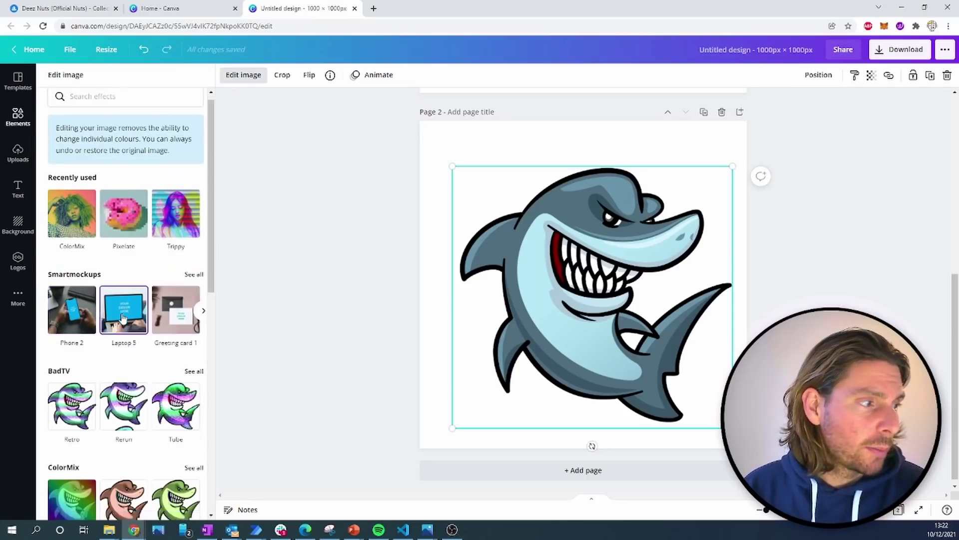
pyautogui.scroll(-3, 123, 319)
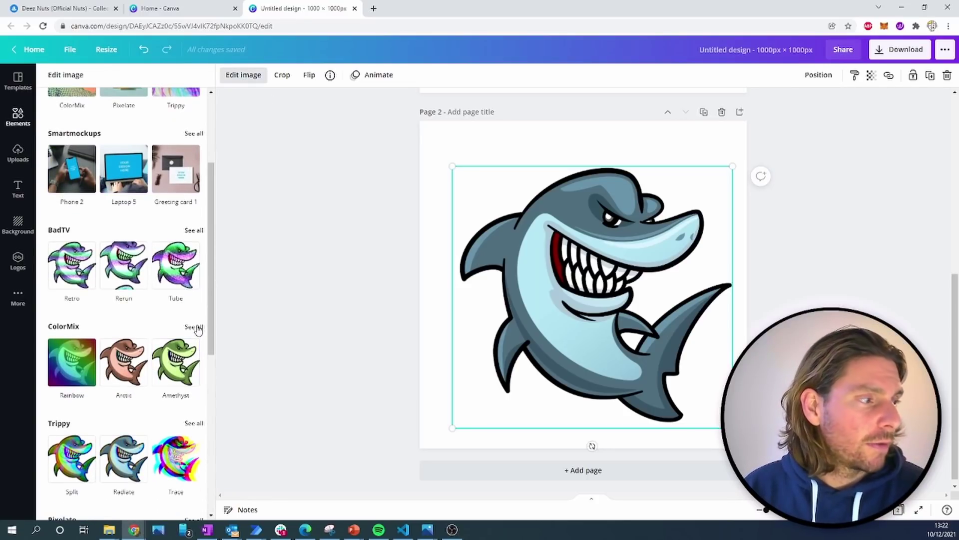
pyautogui.click(72, 459)
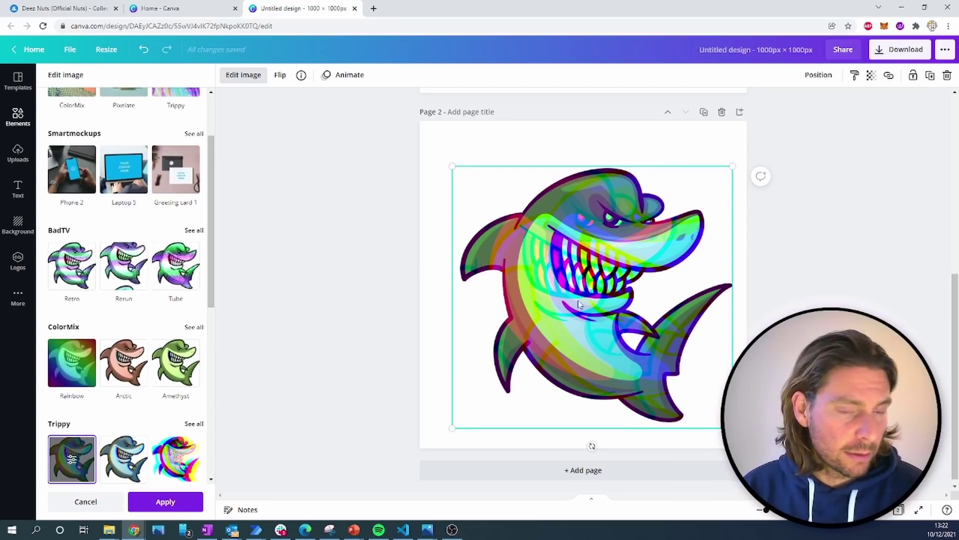
# Add a third page and paste a copy of the original grey-blue shark from page 1 onto it
pyautogui.click(575, 472)
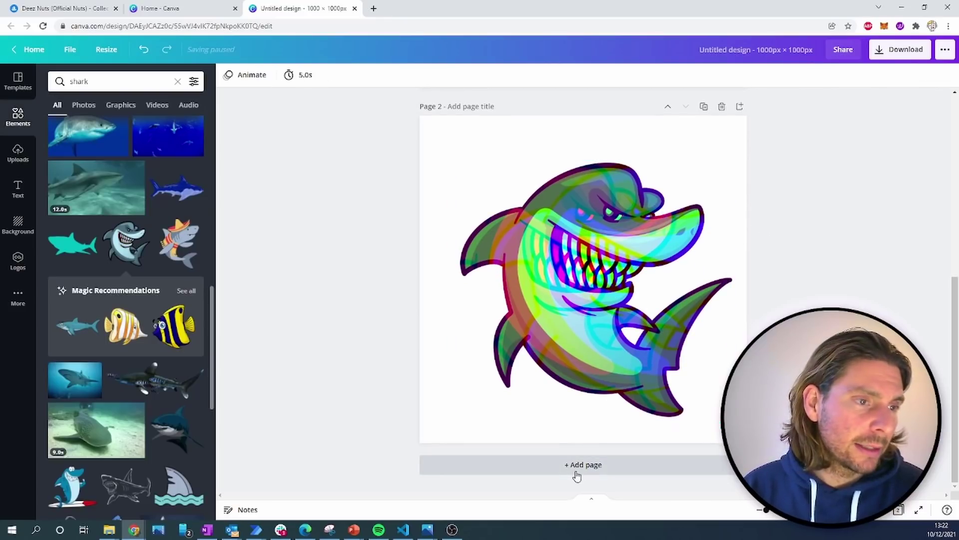
pyautogui.scroll(10, 594, 216)
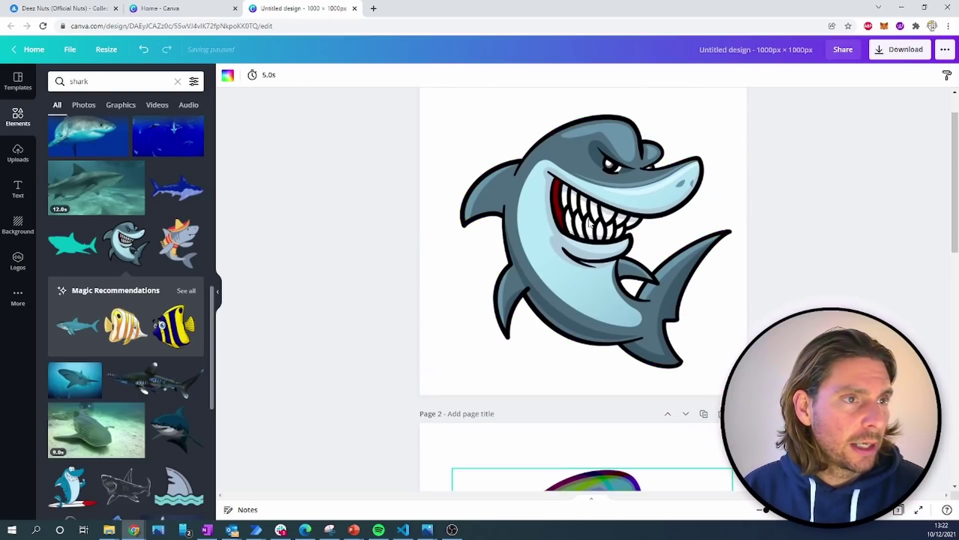
pyautogui.click(588, 265)
pyautogui.hotkey('ctrl', 'c')
pyautogui.scroll(-10, 588, 265)
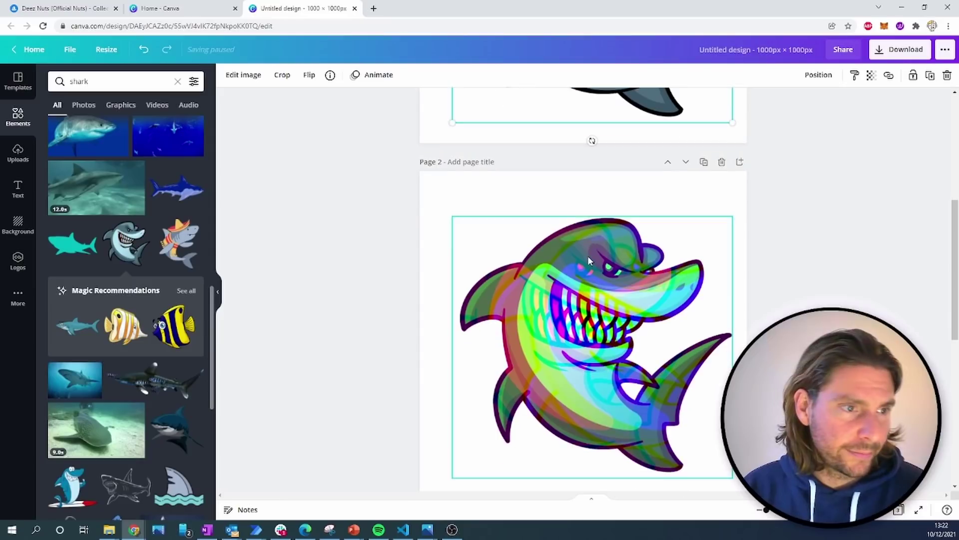
pyautogui.hotkey('ctrl', 'v')
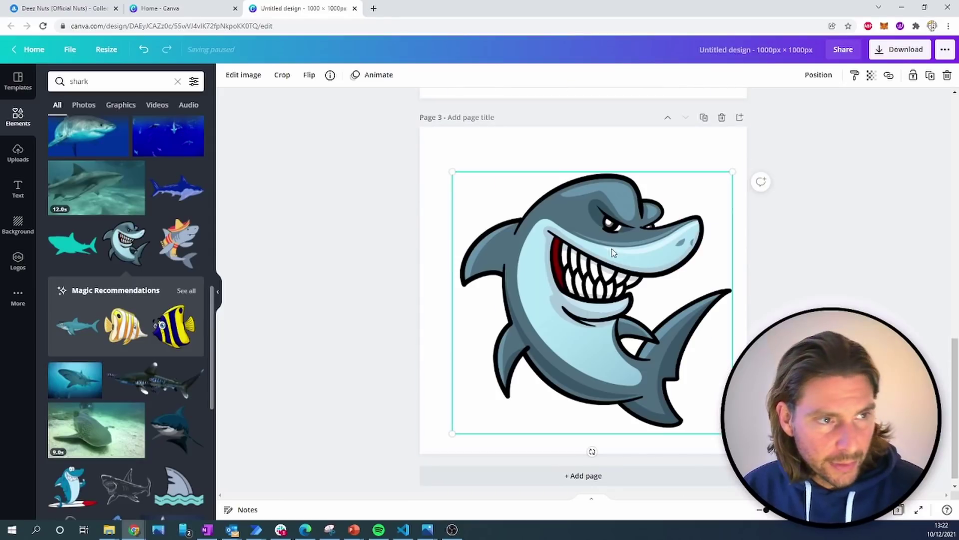
# Recolour the shark on page 3 with the ColorMix effect Parakeet
pyautogui.click(238, 75)
pyautogui.scroll(-4, 178, 341)
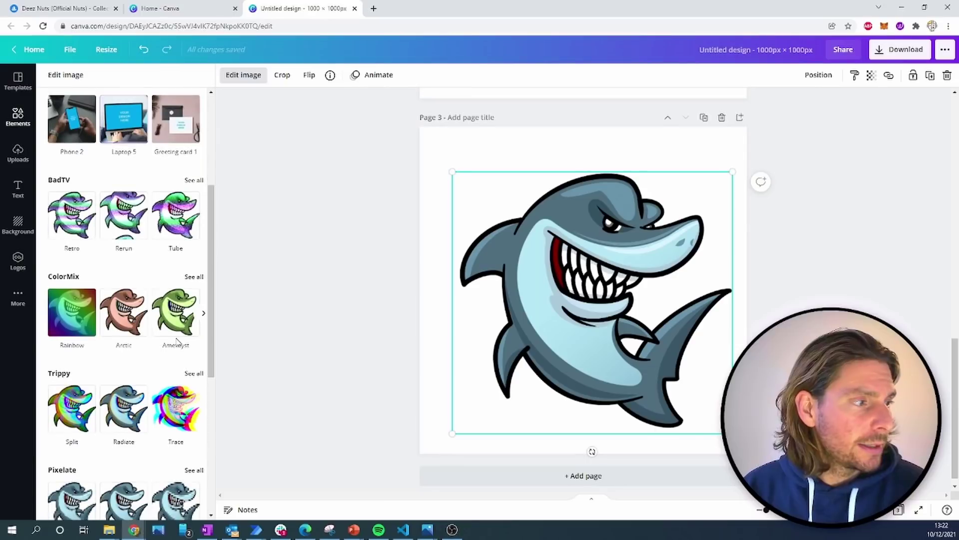
pyautogui.scroll(-6, 165, 320)
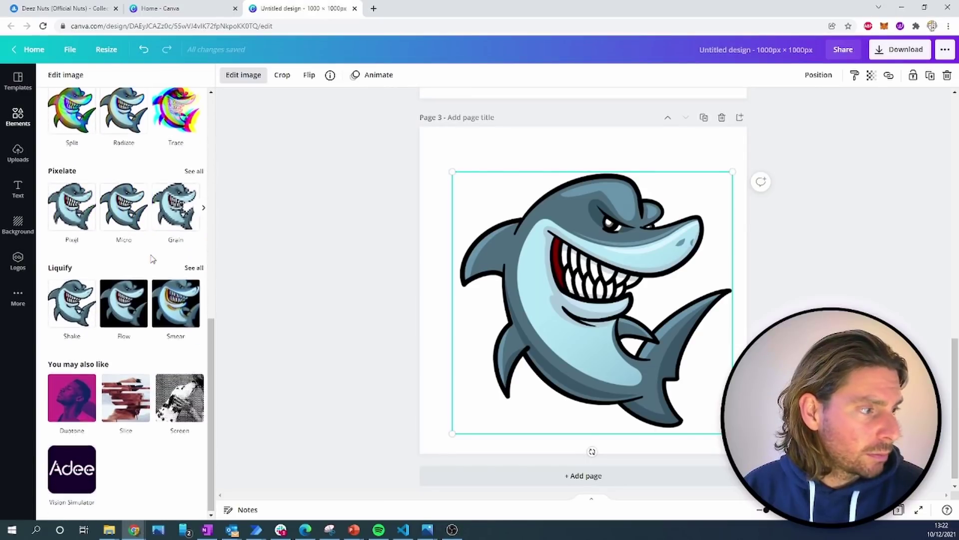
pyautogui.scroll(6, 153, 258)
pyautogui.click(189, 381)
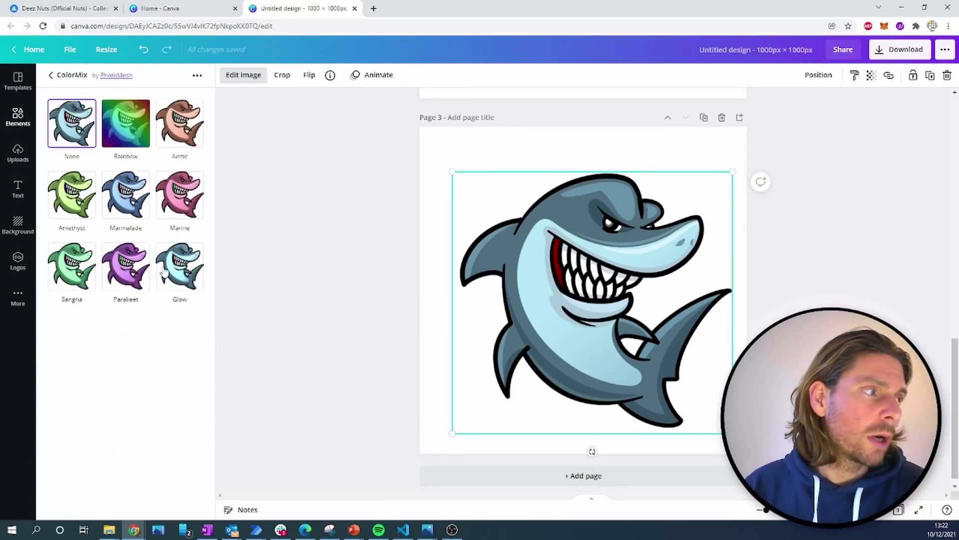
pyautogui.click(126, 270)
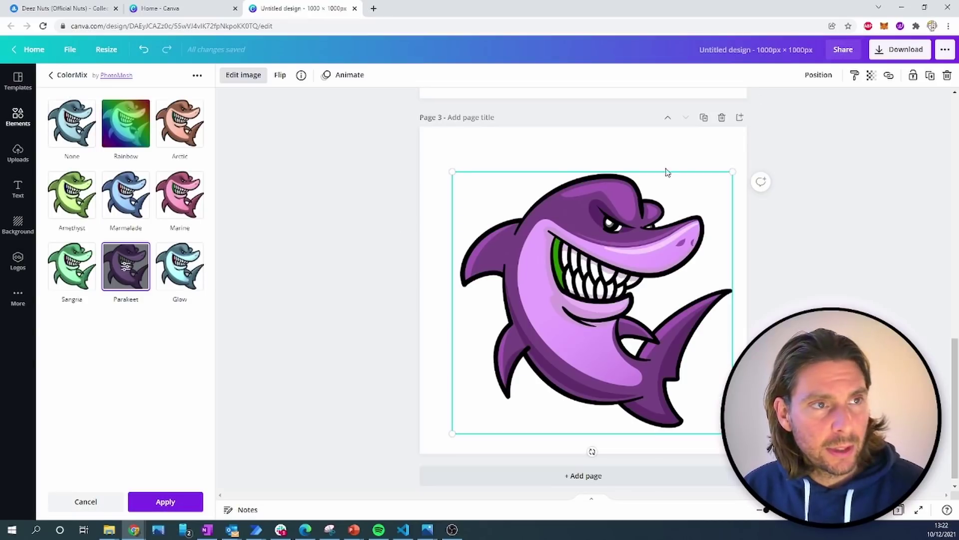
# Add a fourth page and paste the copied original shark onto it
pyautogui.click(617, 472)
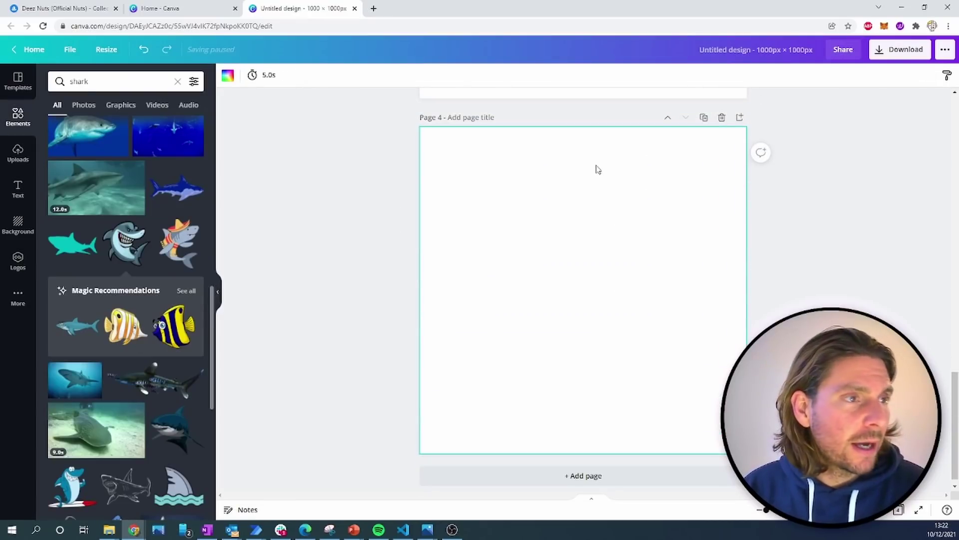
pyautogui.scroll(7, 598, 170)
pyautogui.scroll(-6, 598, 170)
pyautogui.hotkey('ctrl', 'v')
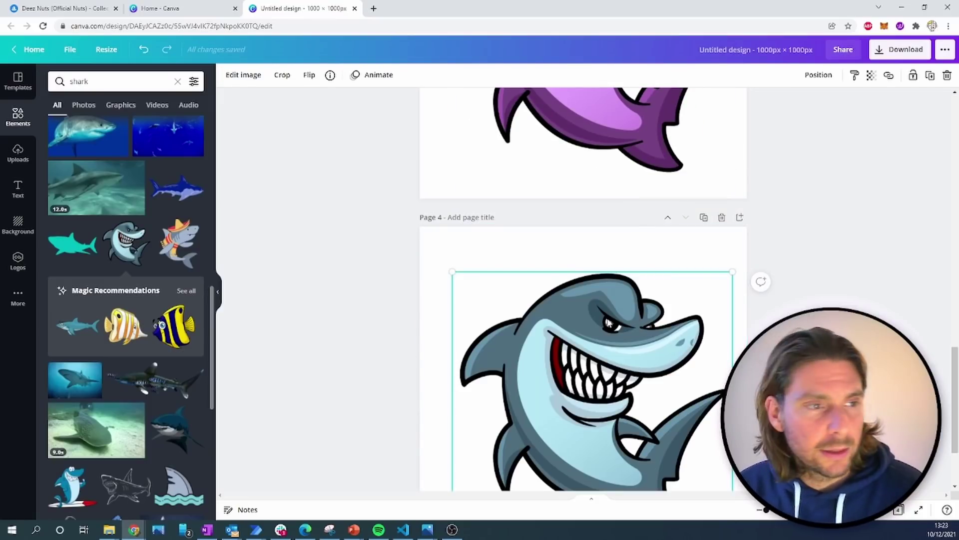
# Pixelate the shark on page 4 with the Pixel effect from the Pixelate group
pyautogui.click(243, 76)
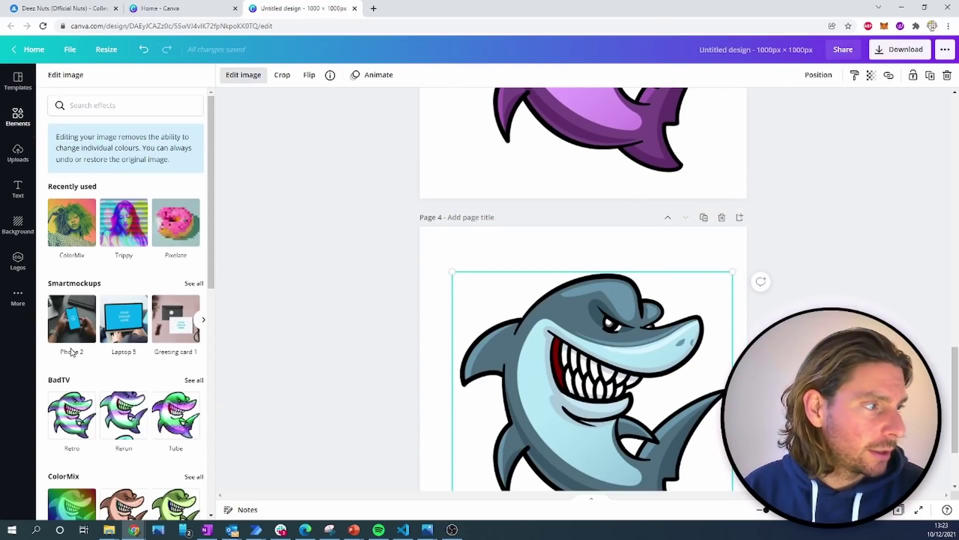
pyautogui.scroll(-4, 137, 320)
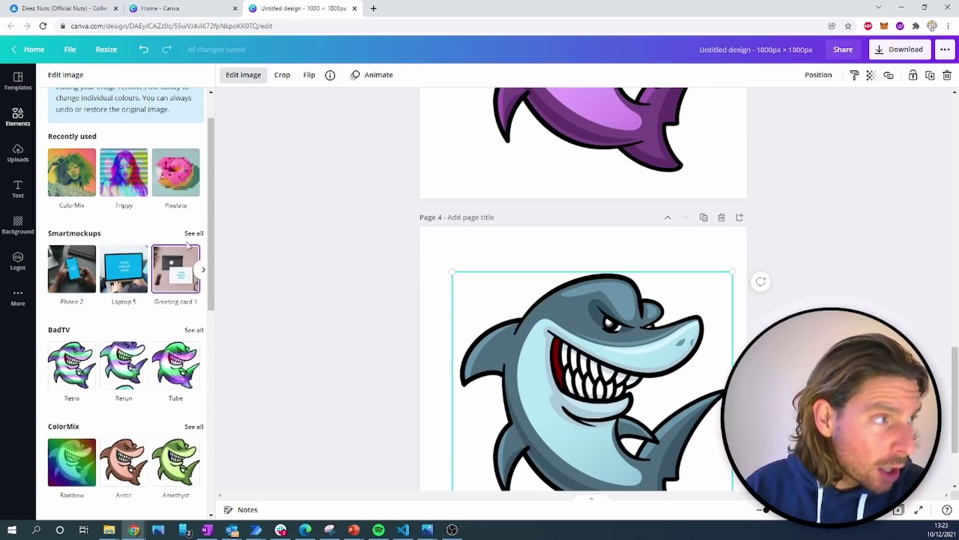
pyautogui.scroll(-8, 135, 310)
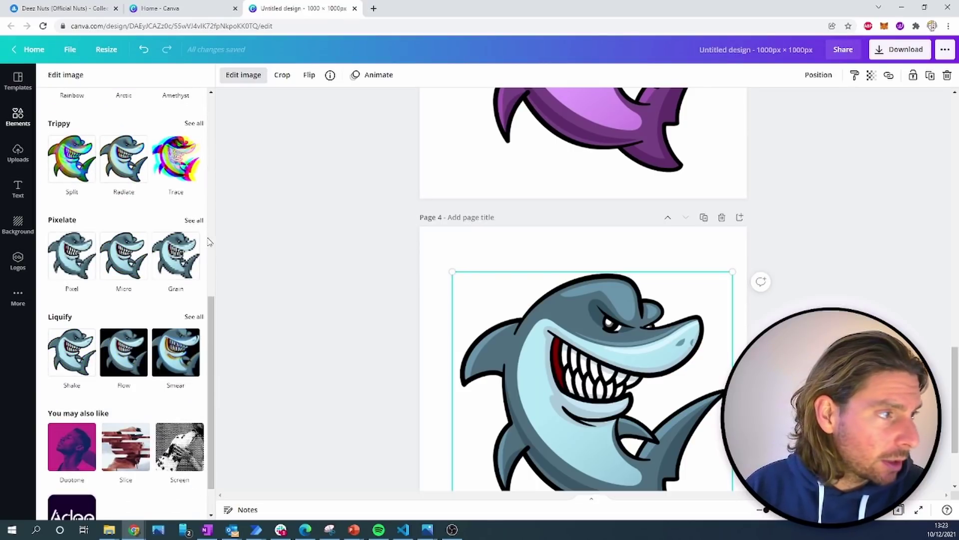
pyautogui.click(194, 220)
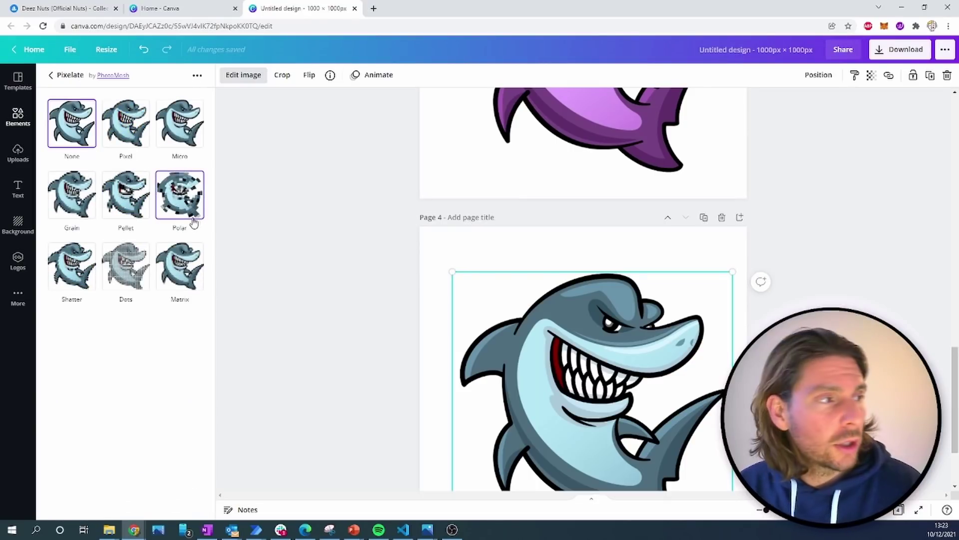
pyautogui.click(180, 261)
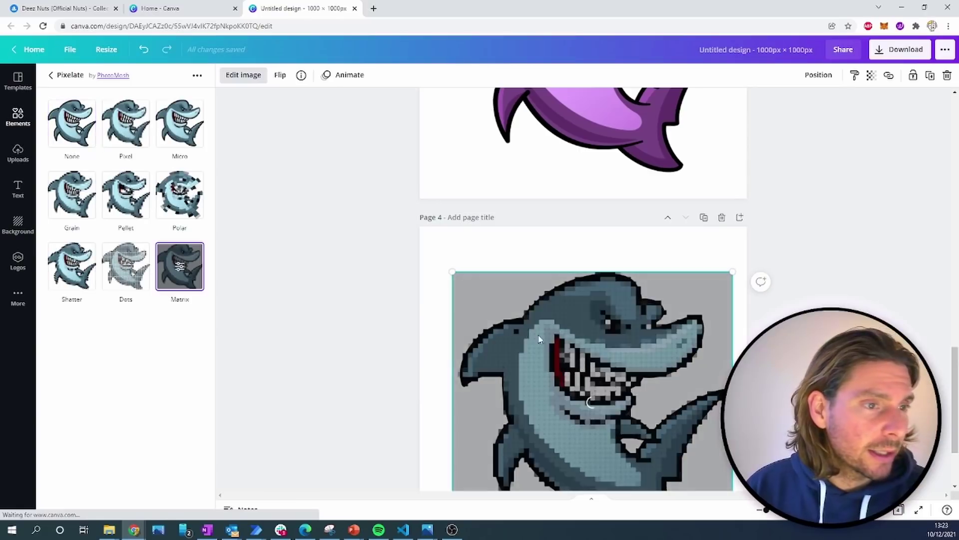
pyautogui.scroll(-1, 555, 334)
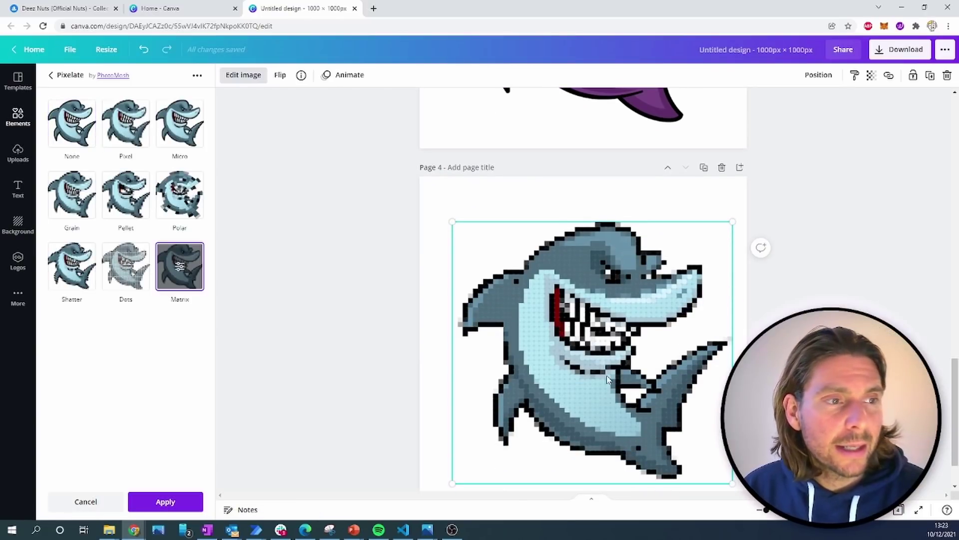
pyautogui.click(125, 125)
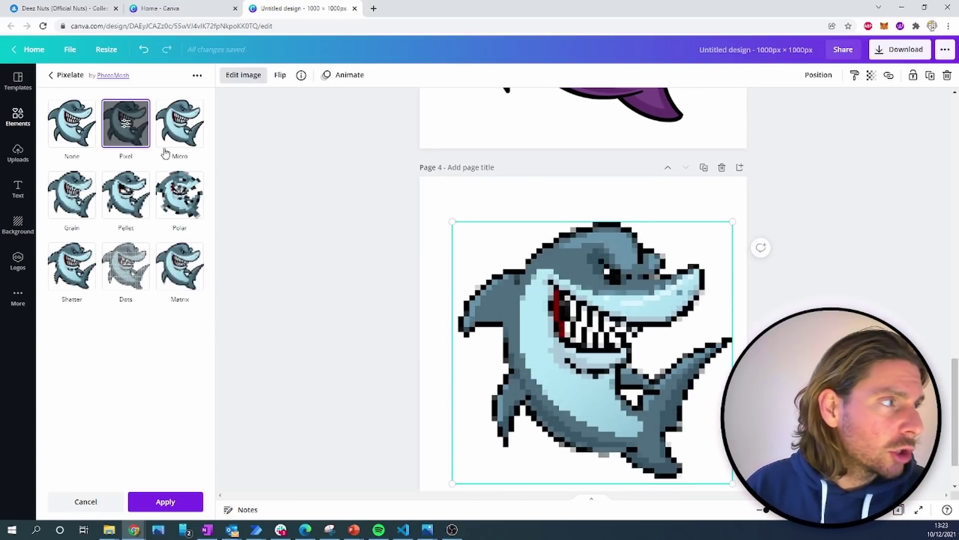
# Review and compare the shark variants on pages 1 to 4
pyautogui.scroll(20, 612, 356)
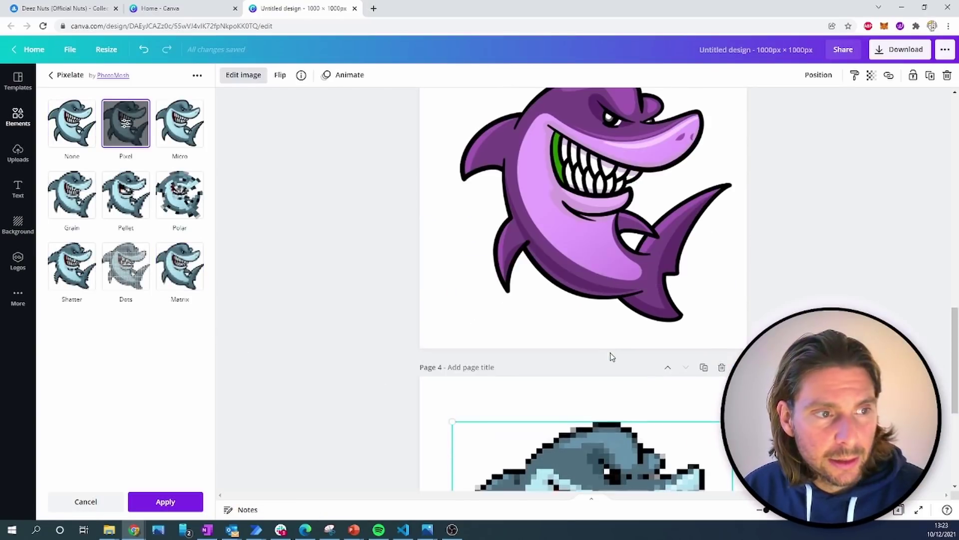
pyautogui.scroll(-20, 612, 356)
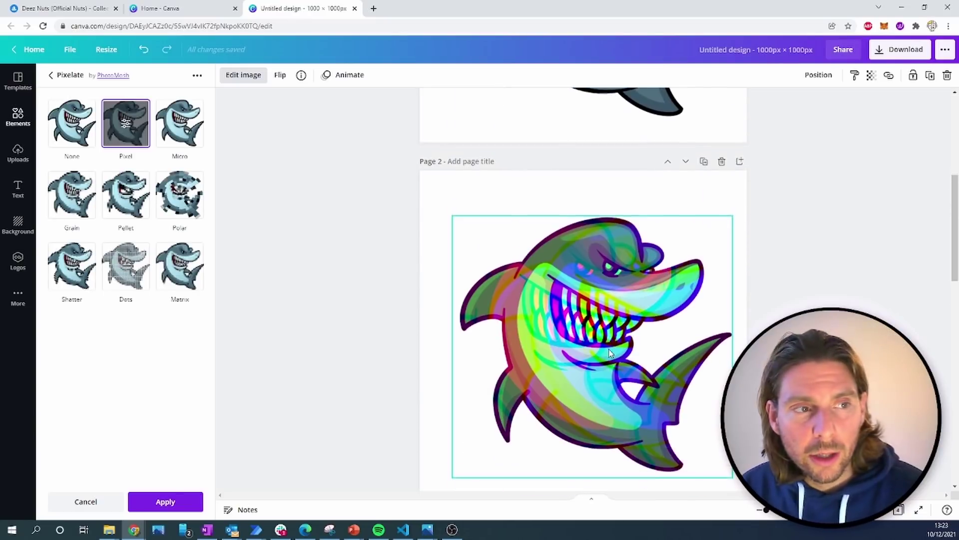
pyautogui.scroll(6, 607, 355)
pyautogui.scroll(14, 607, 355)
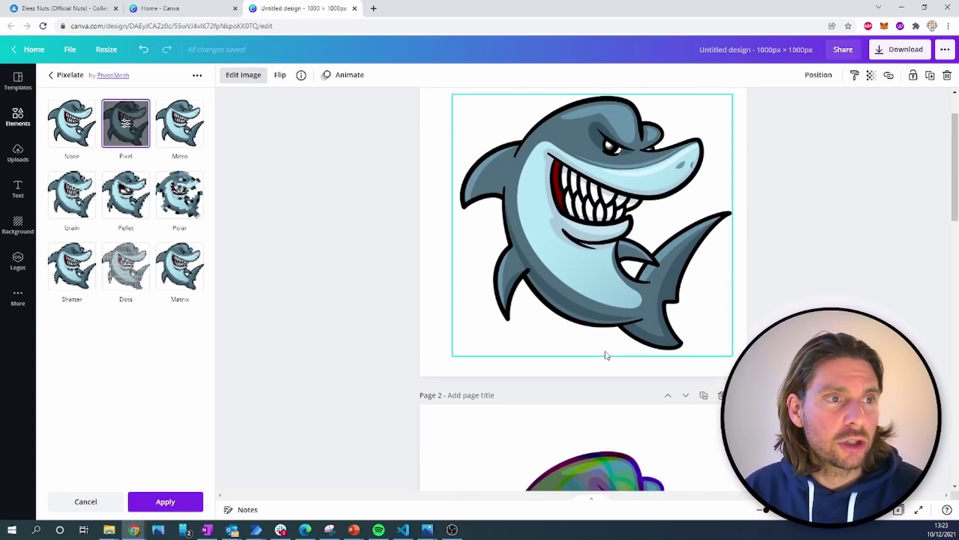
pyautogui.scroll(-16, 605, 350)
pyautogui.scroll(-3, 607, 350)
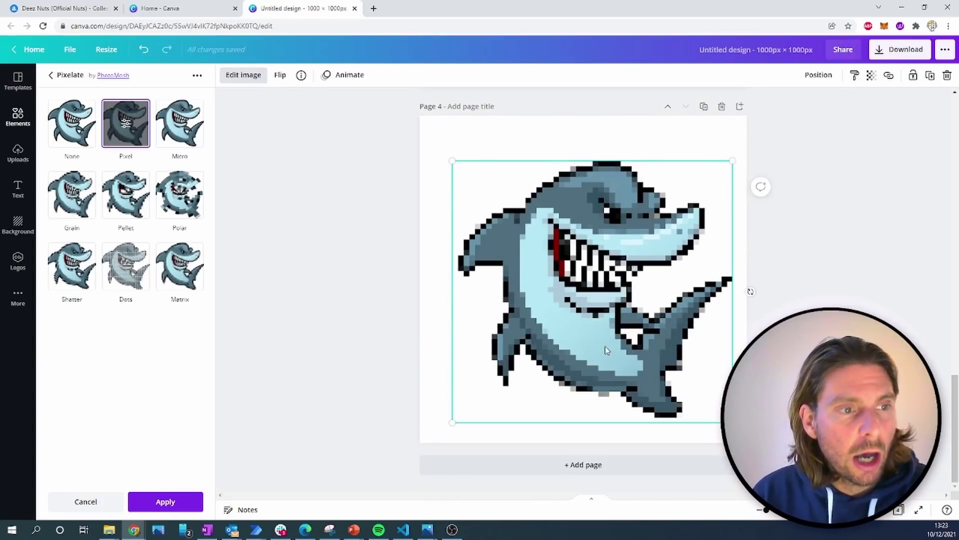
pyautogui.scroll(12, 606, 345)
pyautogui.scroll(4, 607, 347)
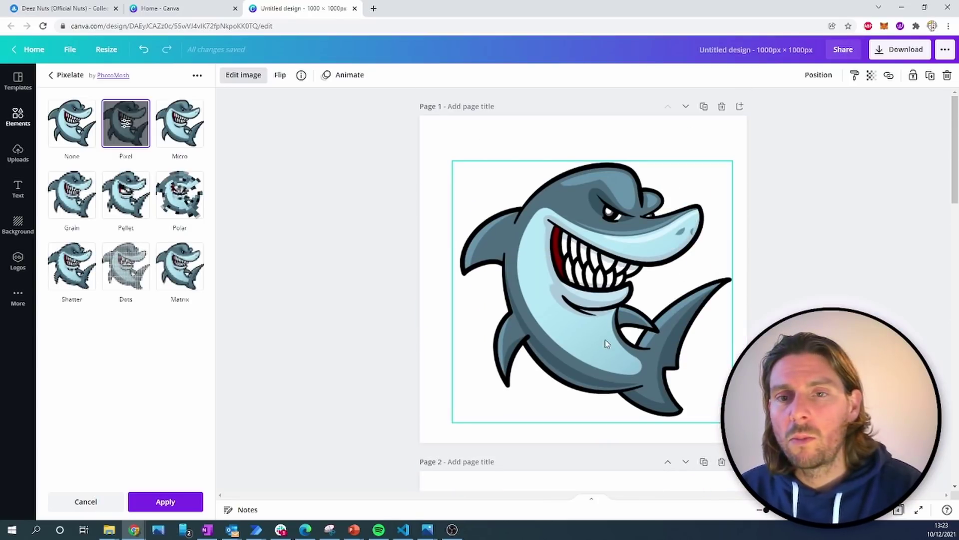
pyautogui.scroll(-9, 607, 343)
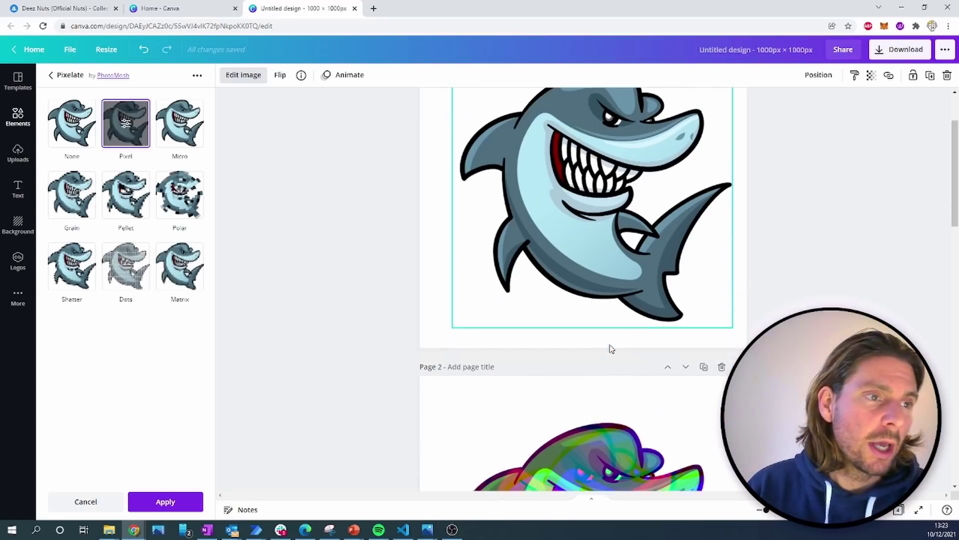
pyautogui.scroll(-5, 608, 315)
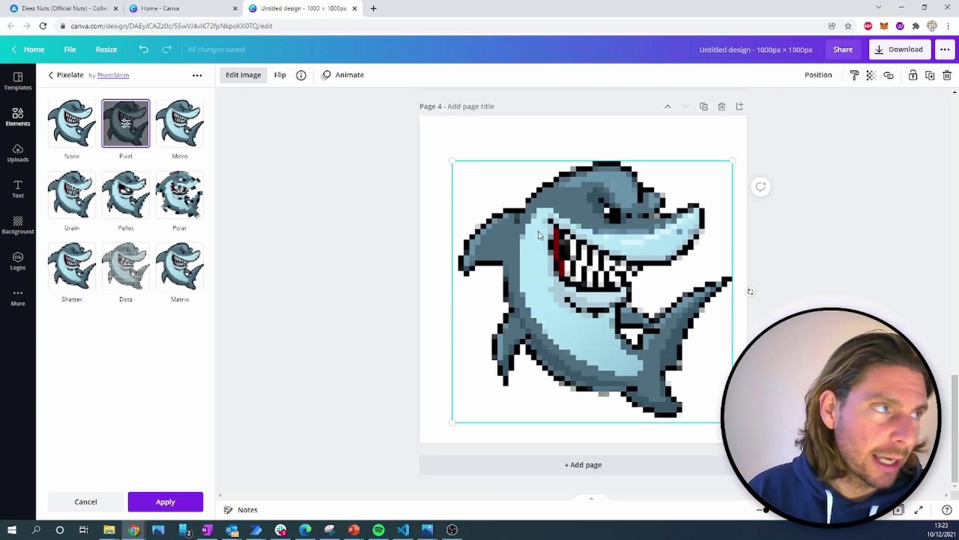
# Switch to the Deez Nuts collection on OpenSea and look over its listed items
pyautogui.click(65, 8)
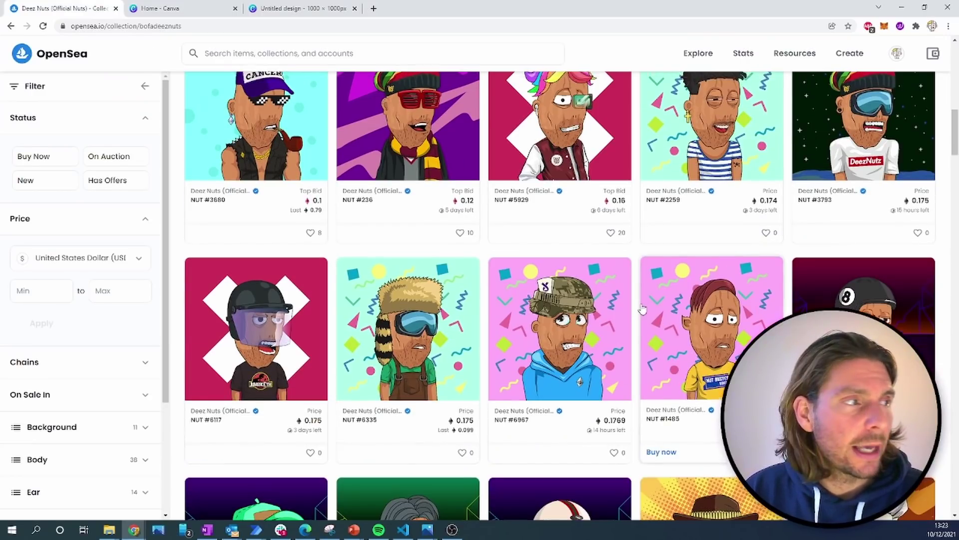
pyautogui.scroll(10, 638, 310)
pyautogui.scroll(-5, 462, 200)
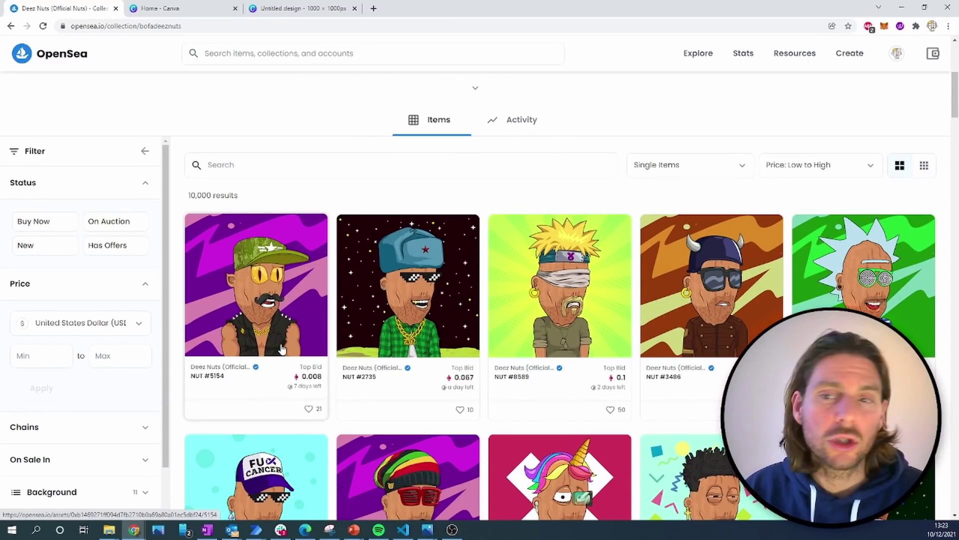
pyautogui.scroll(-1, 576, 394)
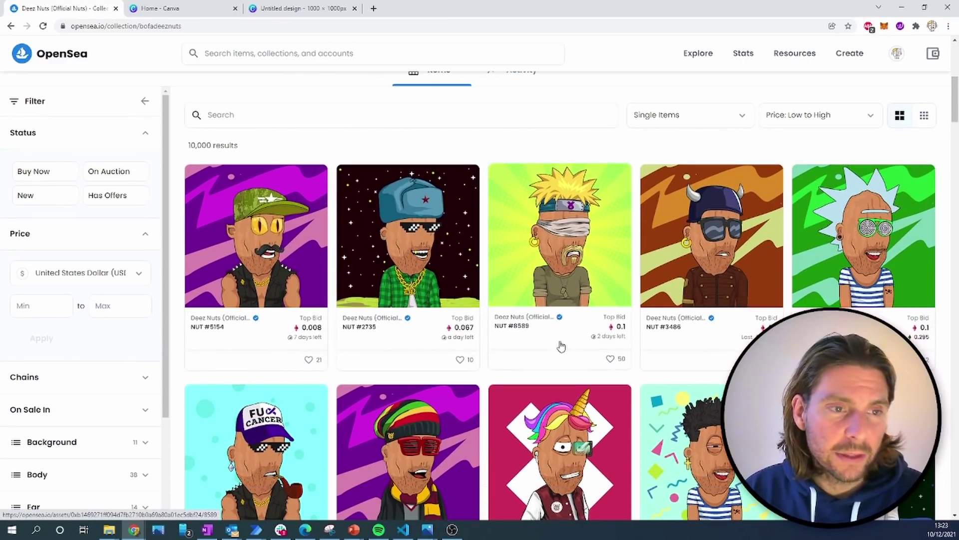
# Open NUT #3486, compare its listed properties with the artwork, and return to the collection
pyautogui.click(676, 259)
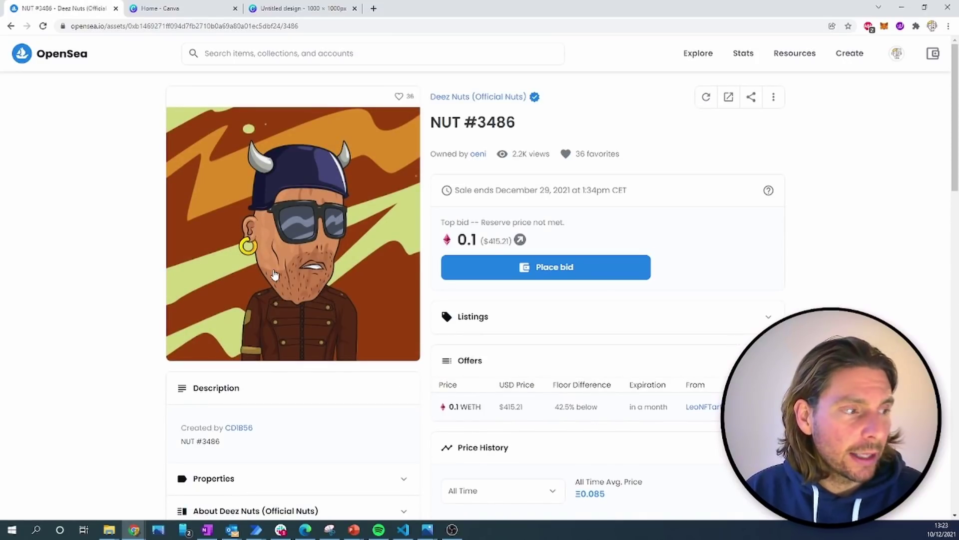
pyautogui.scroll(-1, 445, 275)
pyautogui.scroll(-2, 457, 288)
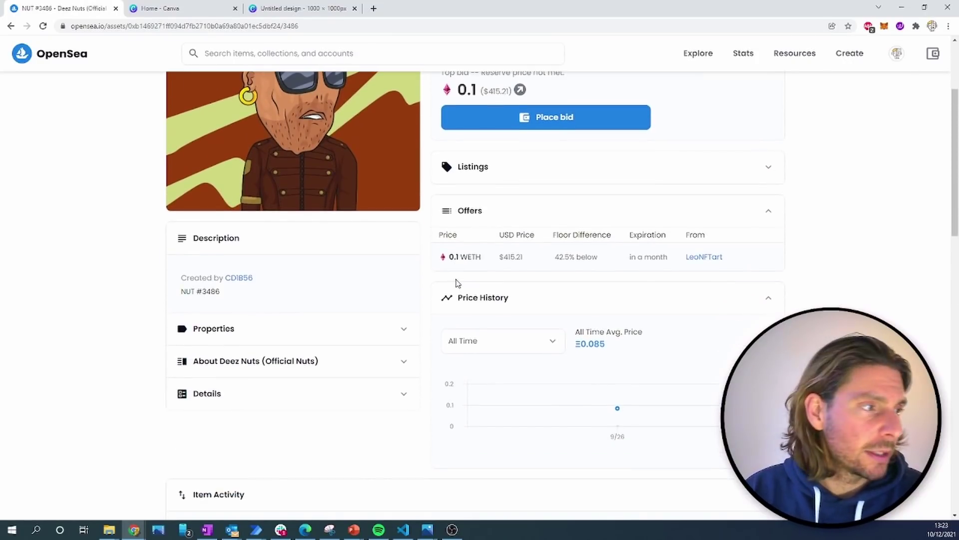
pyautogui.click(393, 339)
pyautogui.scroll(-3, 226, 265)
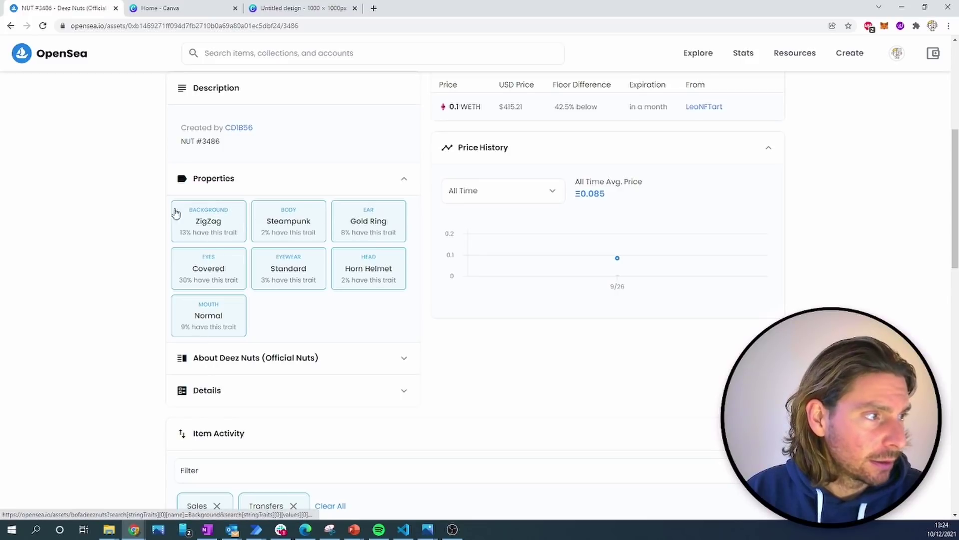
pyautogui.scroll(6, 288, 249)
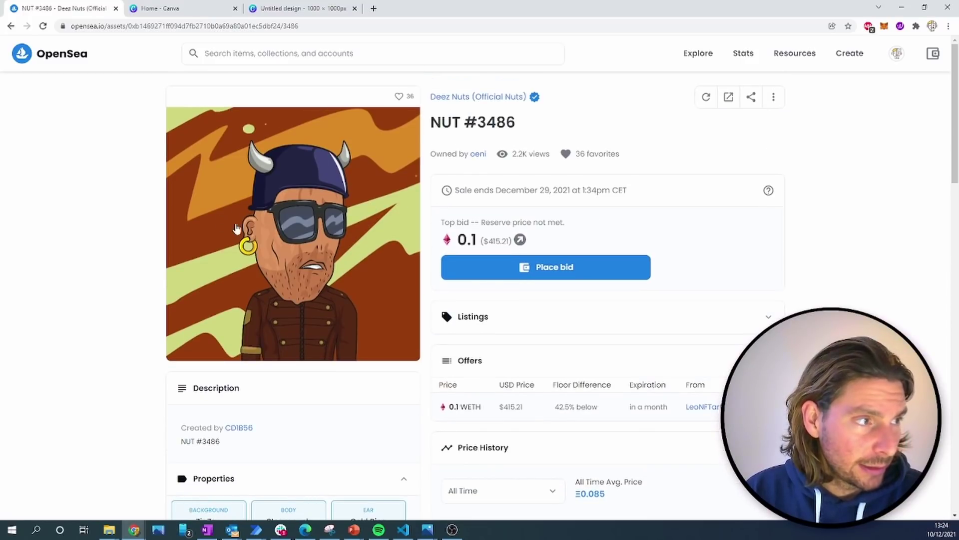
pyautogui.scroll(-6, 237, 229)
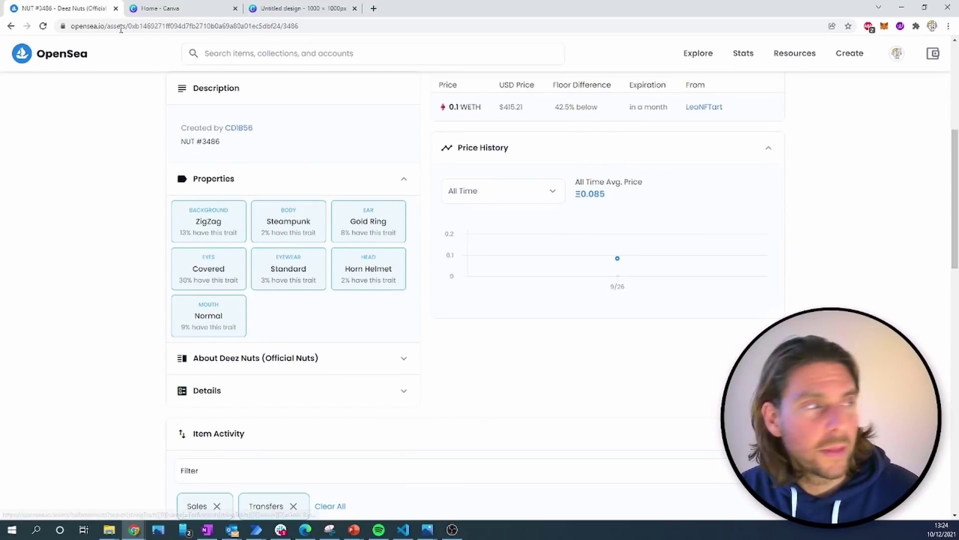
pyautogui.click(10, 26)
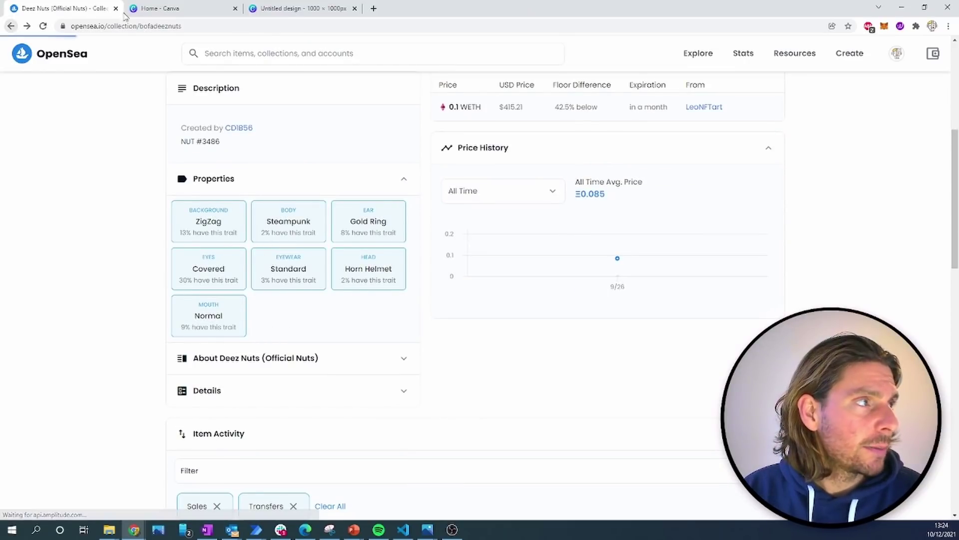
# Return to the Canva shark design and add a fifth page after the pixelated shark
pyautogui.click(299, 8)
pyautogui.scroll(15, 655, 226)
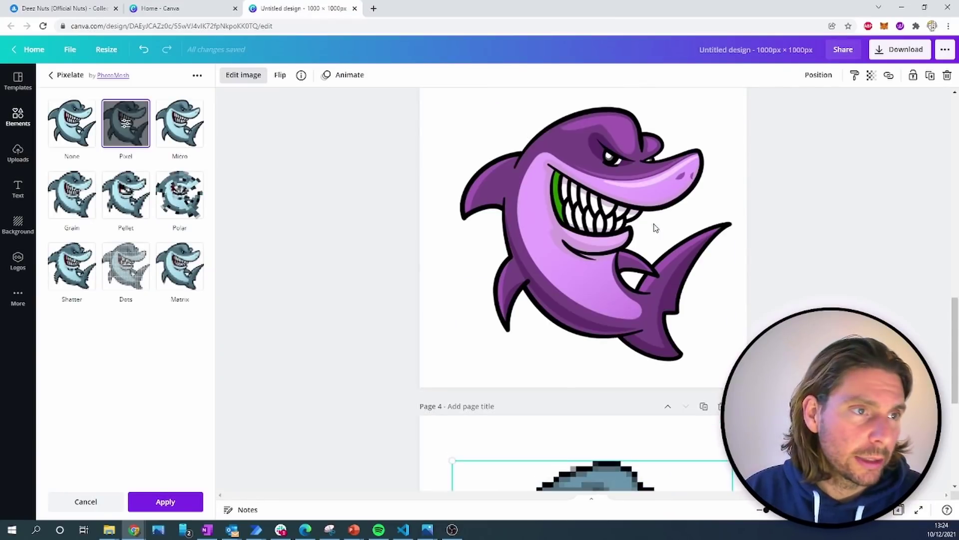
pyautogui.scroll(-5, 655, 225)
pyautogui.scroll(-10, 656, 226)
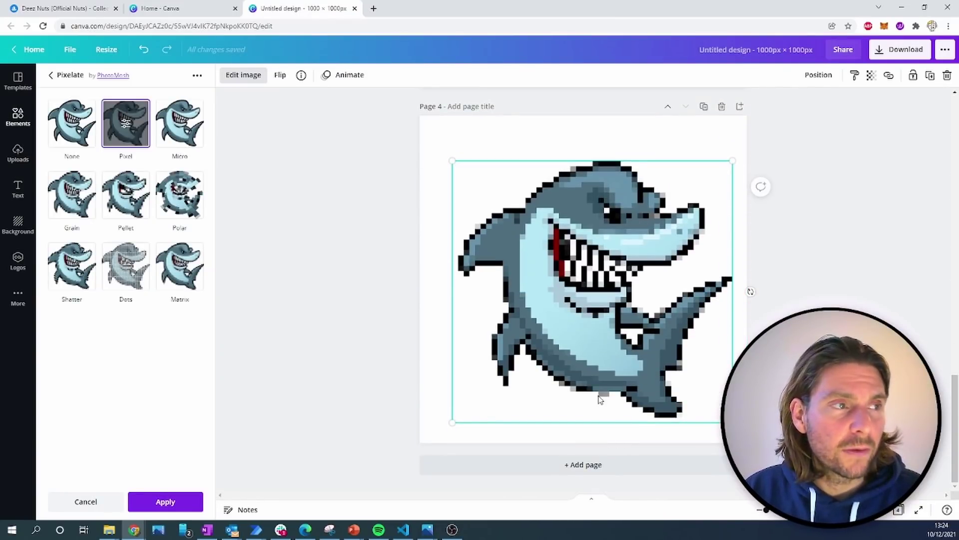
pyautogui.click(574, 465)
# Search the elements for "hat" and place the red hat with the black band on page 5
pyautogui.click(110, 80)
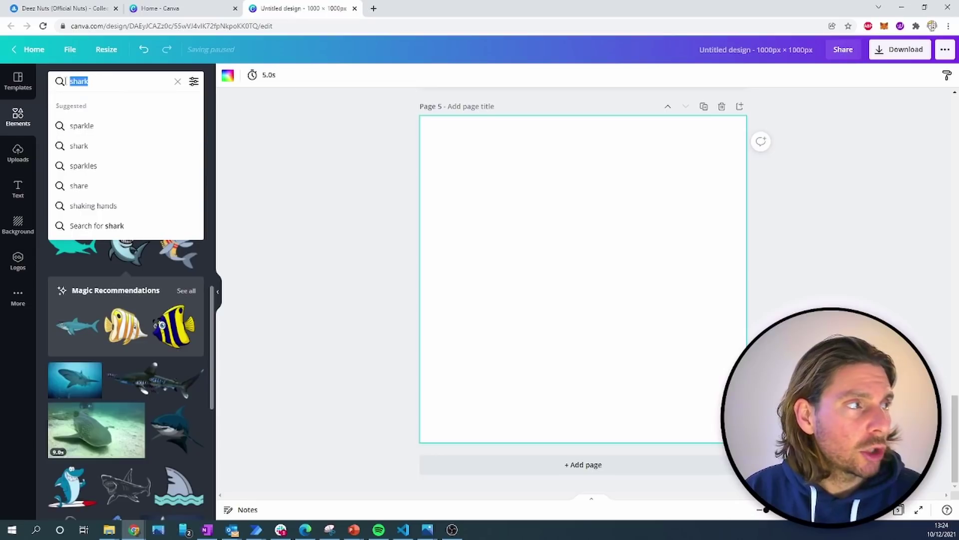
pyautogui.write('hat')
pyautogui.press('Return')
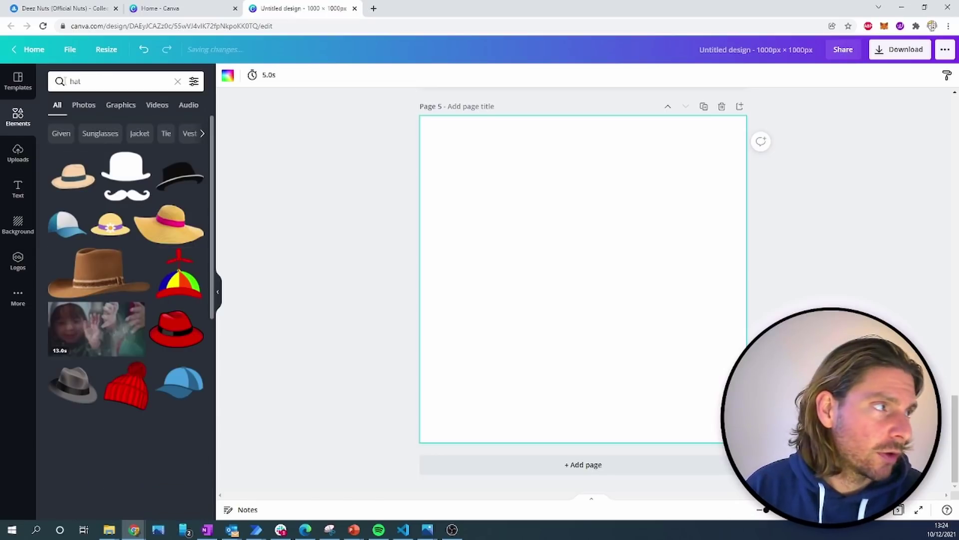
pyautogui.scroll(-4, 145, 241)
pyautogui.scroll(2, 146, 227)
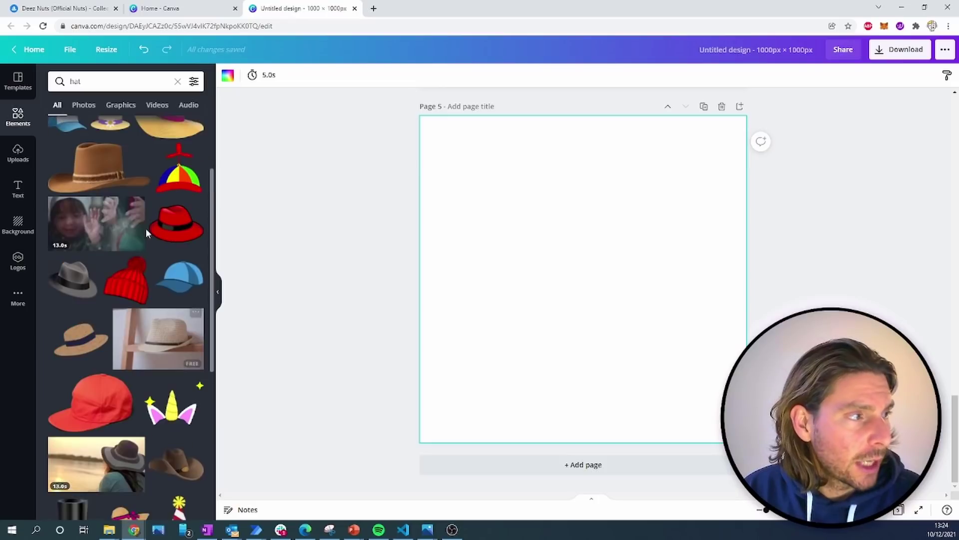
pyautogui.moveTo(181, 230); pyautogui.dragTo(571, 177)
# Paste a copy of the red hat onto page 1 and place it on the shark's head
pyautogui.scroll(20, 588, 240)
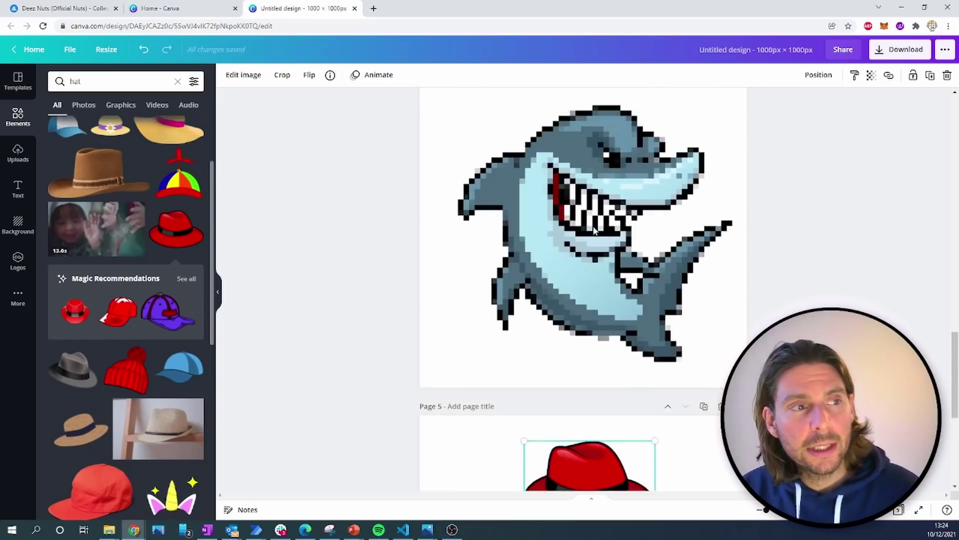
pyautogui.scroll(2, 597, 233)
pyautogui.hotkey('ctrl', 'v')
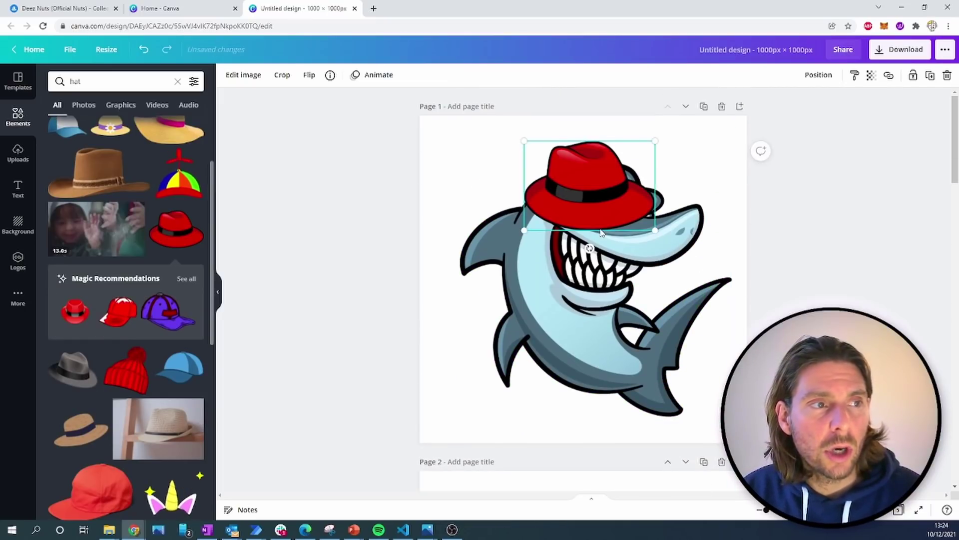
pyautogui.moveTo(604, 171); pyautogui.dragTo(619, 155)
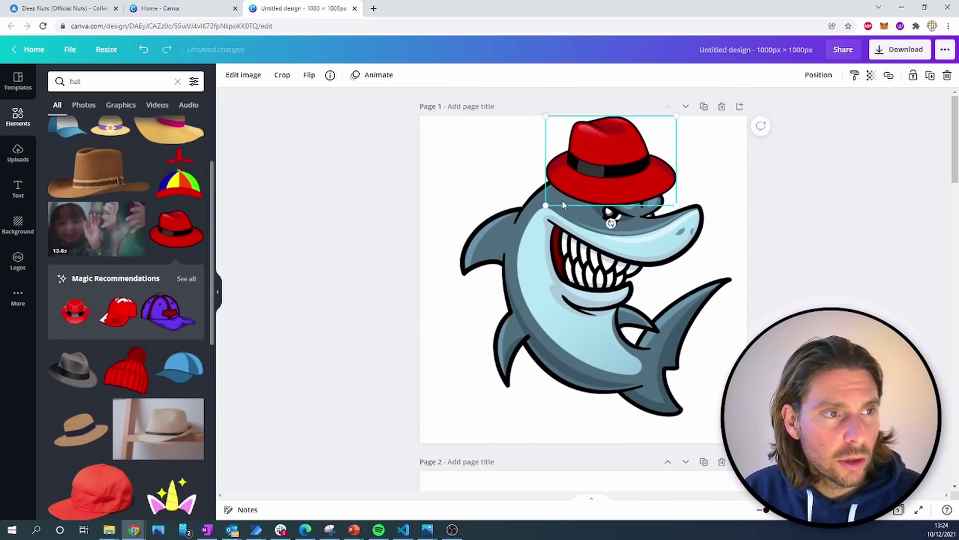
pyautogui.click(837, 196)
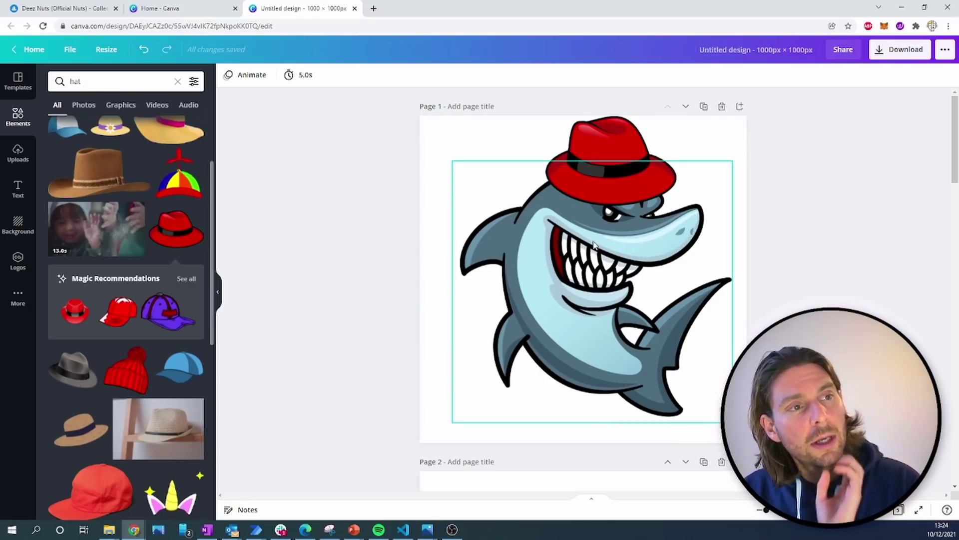
# Paste copies of the red hat from page 1 onto pages 2 and 3
pyautogui.click(622, 145)
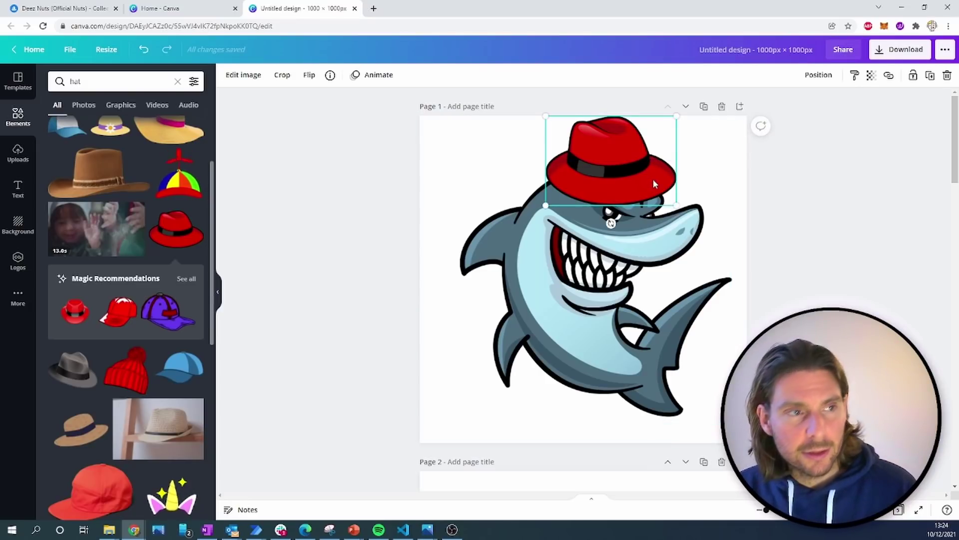
pyautogui.scroll(-7, 655, 195)
pyautogui.hotkey('ctrl', 'v')
pyautogui.scroll(-5, 722, 272)
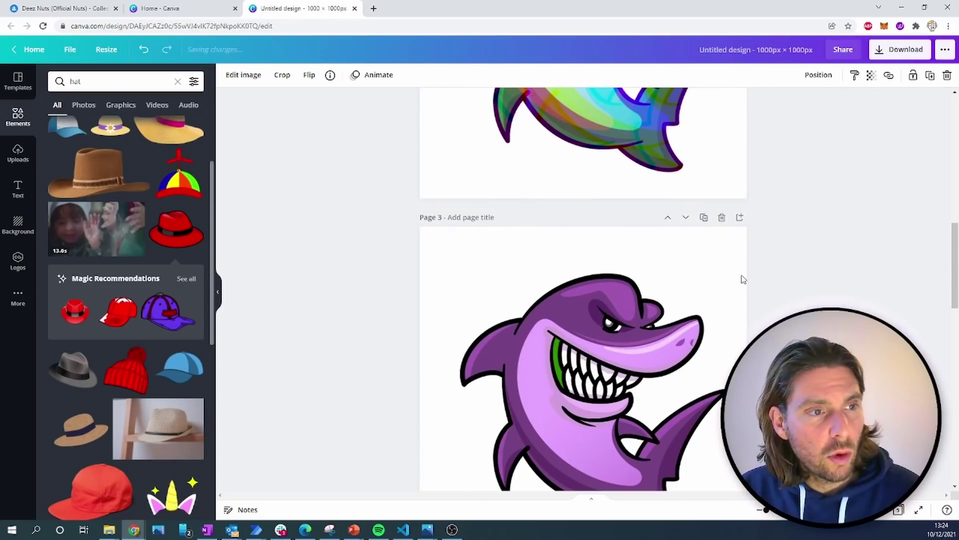
pyautogui.hotkey('ctrl', 'v')
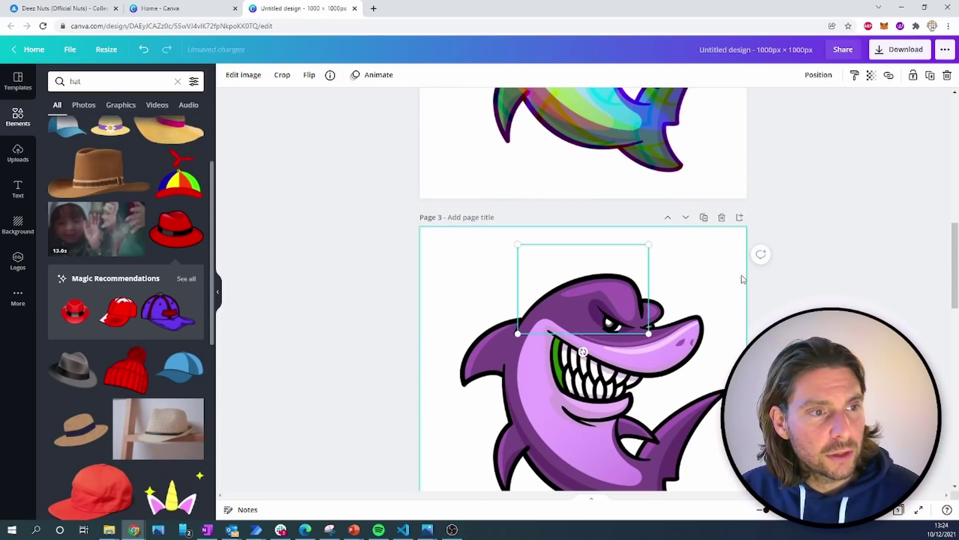
# Paste copies of the red hat onto the purple shark on page 3 and the pixelated shark on page 4
pyautogui.click(890, 271)
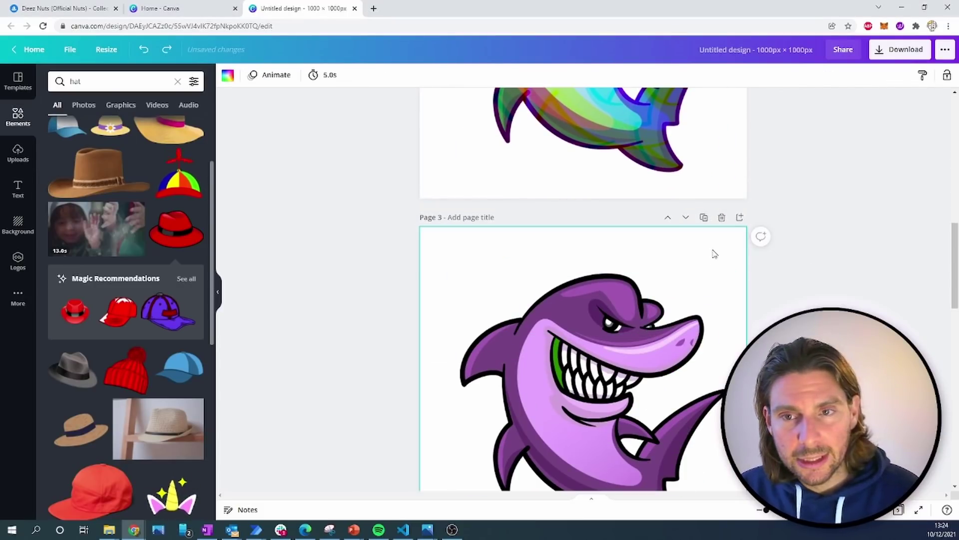
pyautogui.hotkey('ctrl', 'v')
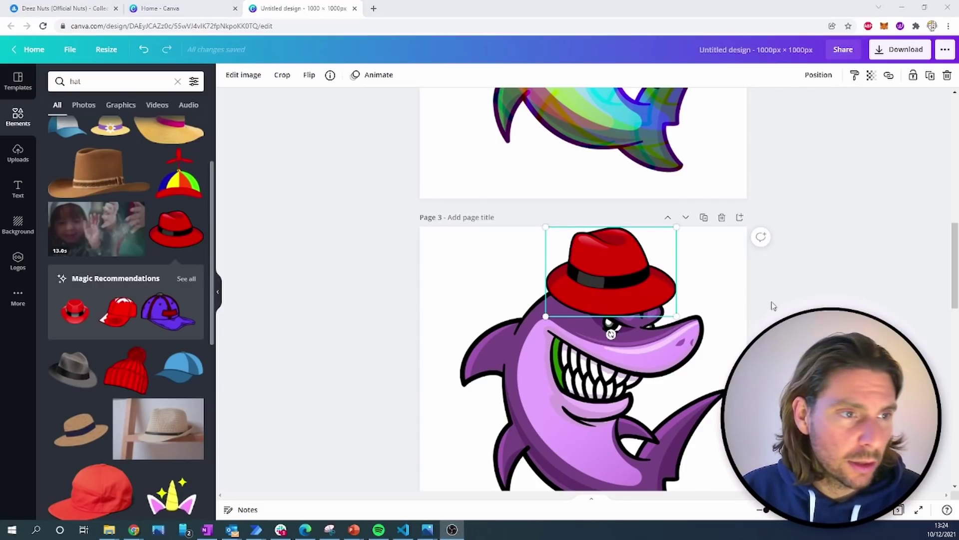
pyautogui.scroll(-10, 611, 333)
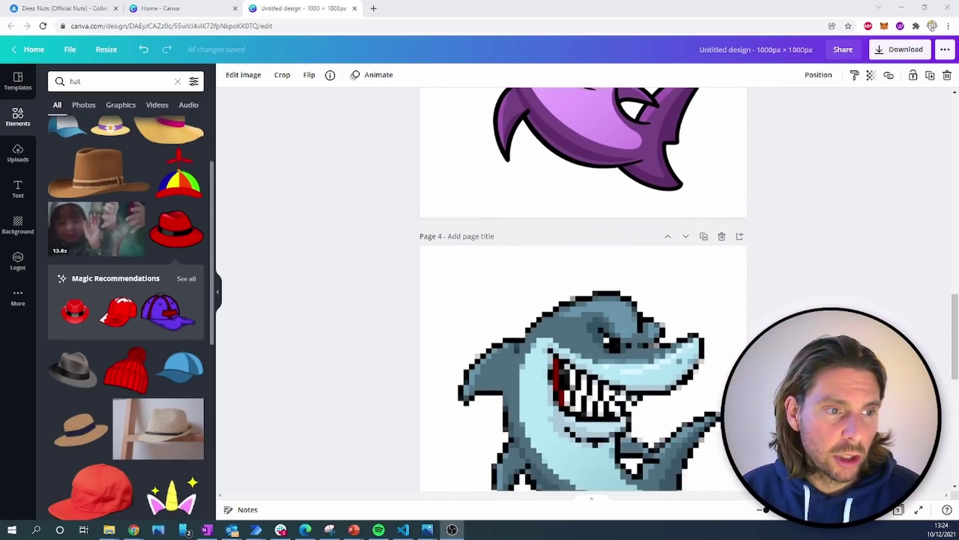
pyautogui.click(722, 118)
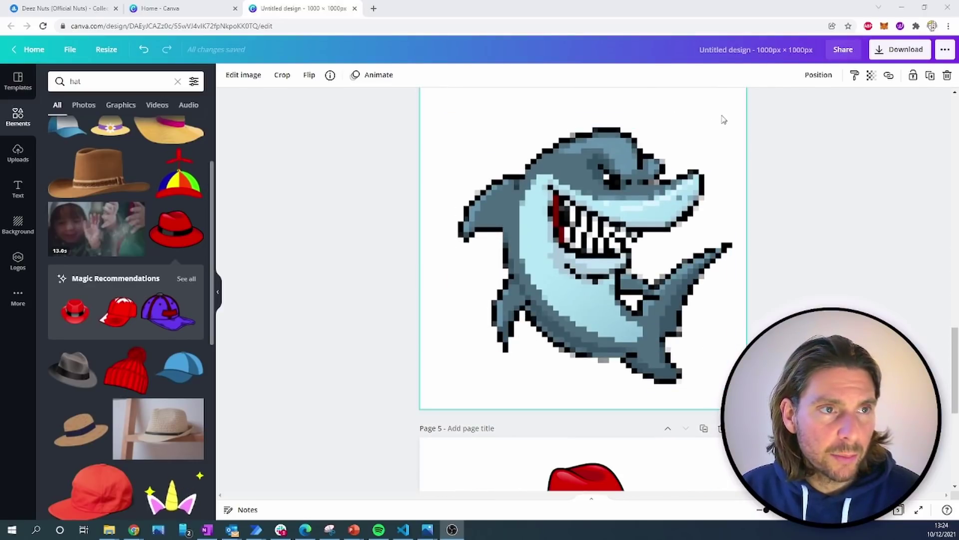
pyautogui.hotkey('ctrl', 'v')
pyautogui.click(791, 256)
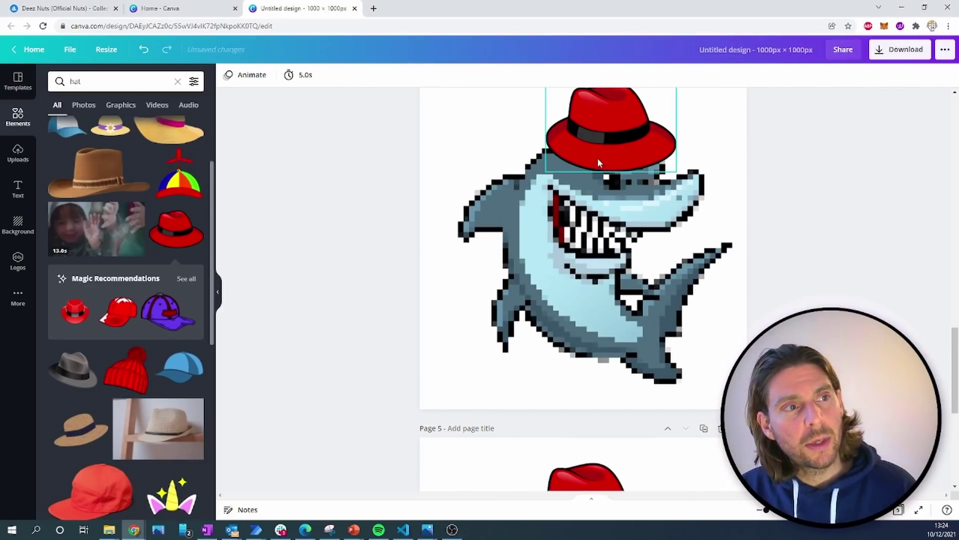
pyautogui.scroll(1, 600, 165)
pyautogui.scroll(-5, 605, 175)
pyautogui.scroll(5, 615, 190)
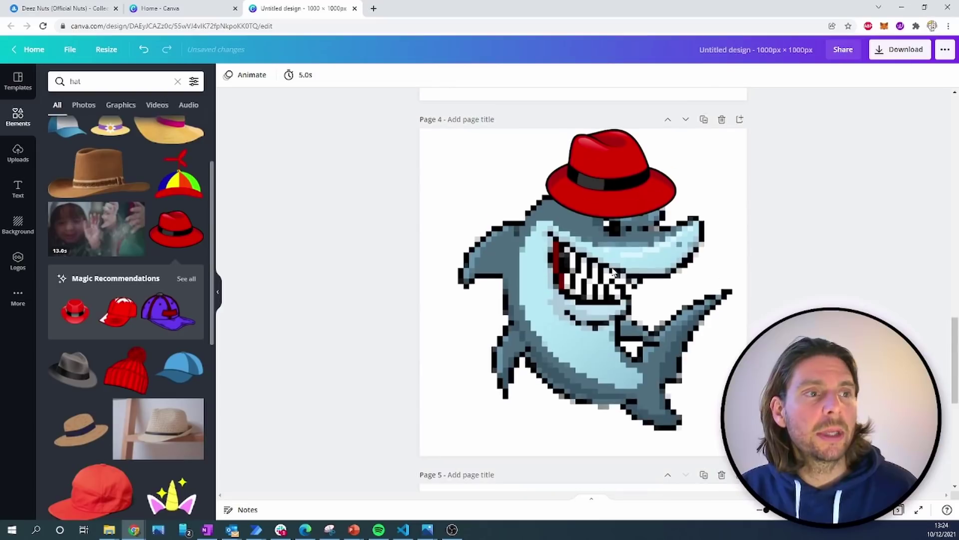
# Delete the trial red hats from the sharks on pages 4, 1, 2 and 3
pyautogui.click(619, 196)
pyautogui.press('Delete')
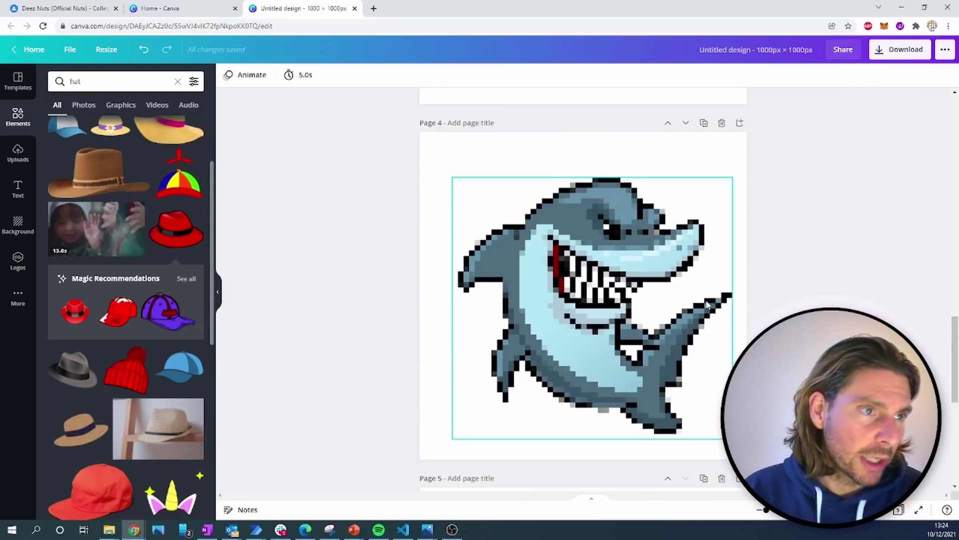
pyautogui.scroll(20, 707, 305)
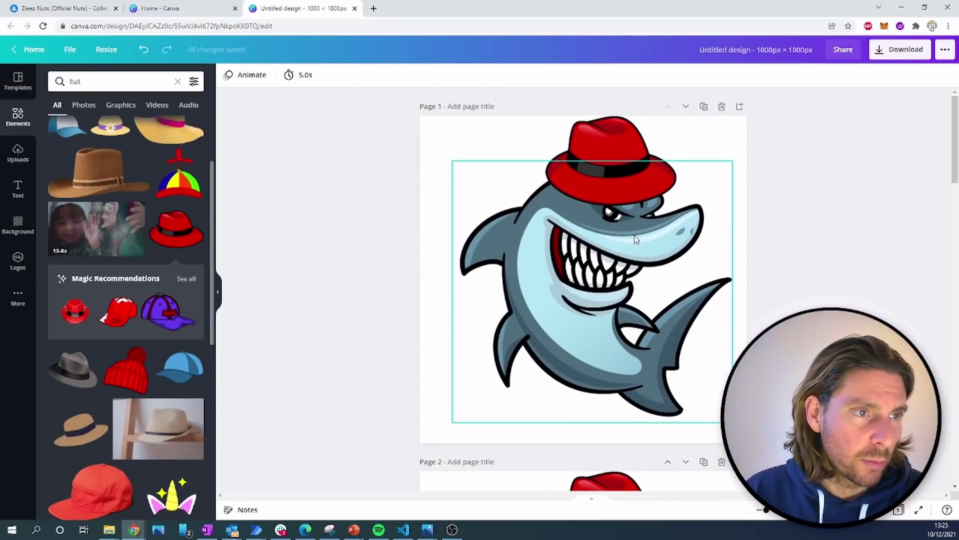
pyautogui.click(627, 152)
pyautogui.press('Delete')
pyautogui.scroll(-4, 630, 205)
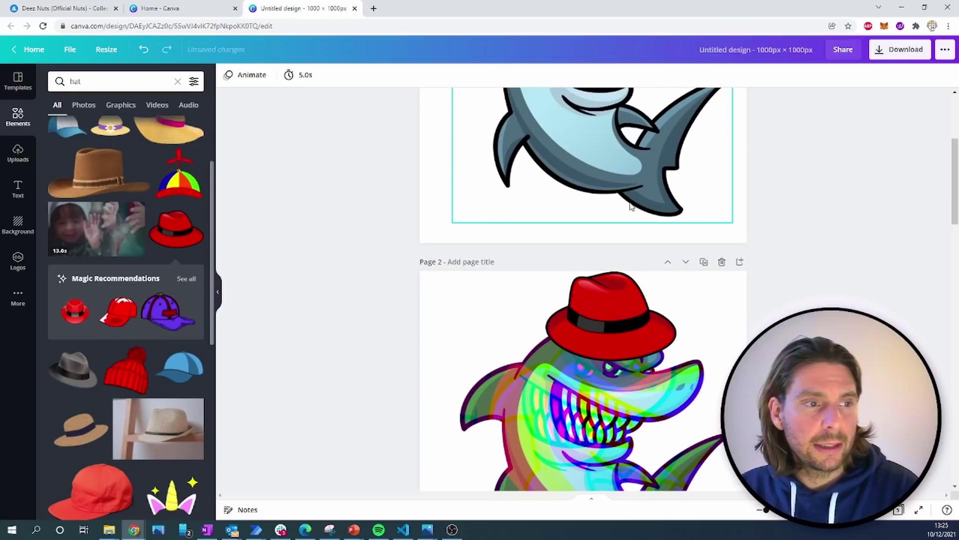
pyautogui.click(606, 320)
pyautogui.press('Delete')
pyautogui.scroll(-8, 608, 310)
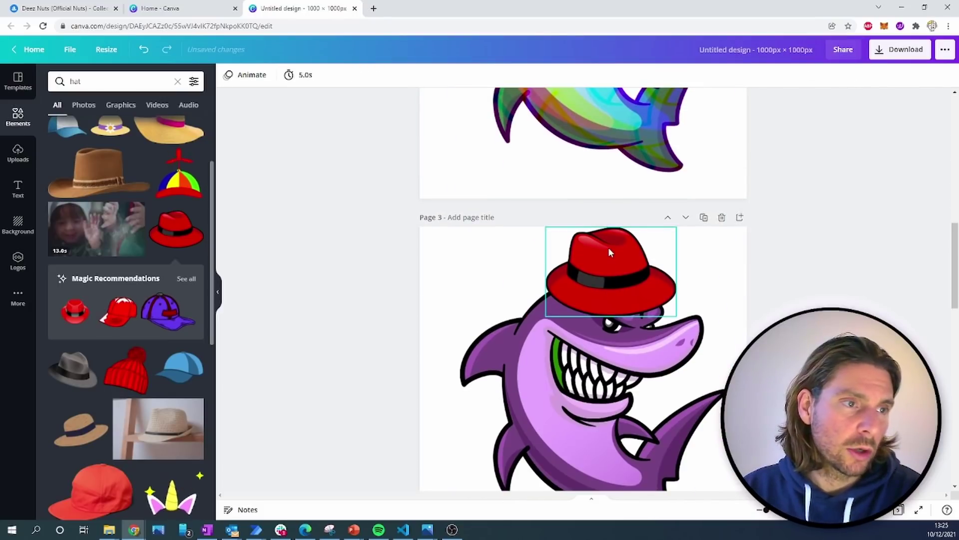
pyautogui.click(608, 247)
pyautogui.press('Delete')
# Replace the red hat on page 5 with the copy positioned for the shark's head, and add a sixth page
pyautogui.scroll(-12, 610, 252)
pyautogui.click(601, 184)
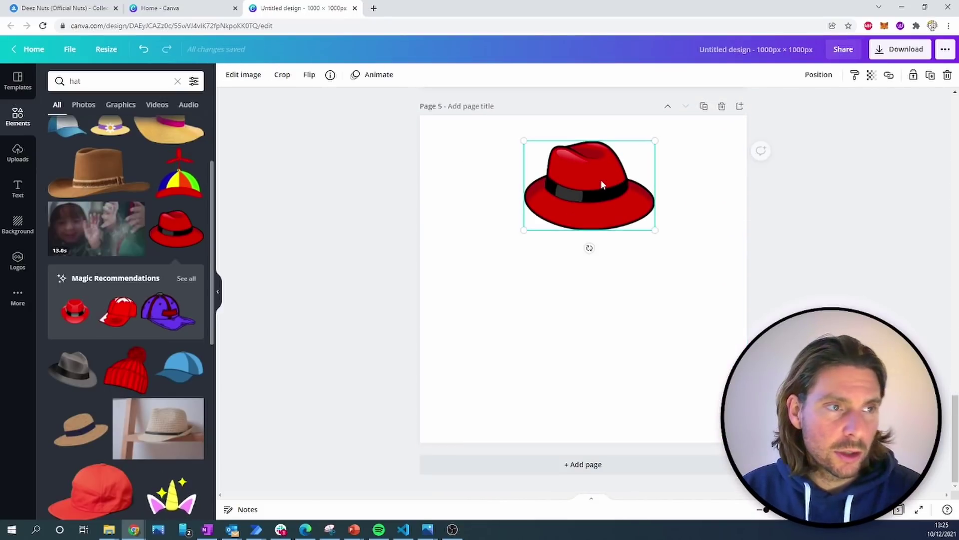
pyautogui.press('Delete')
pyautogui.hotkey('ctrl', 'z')
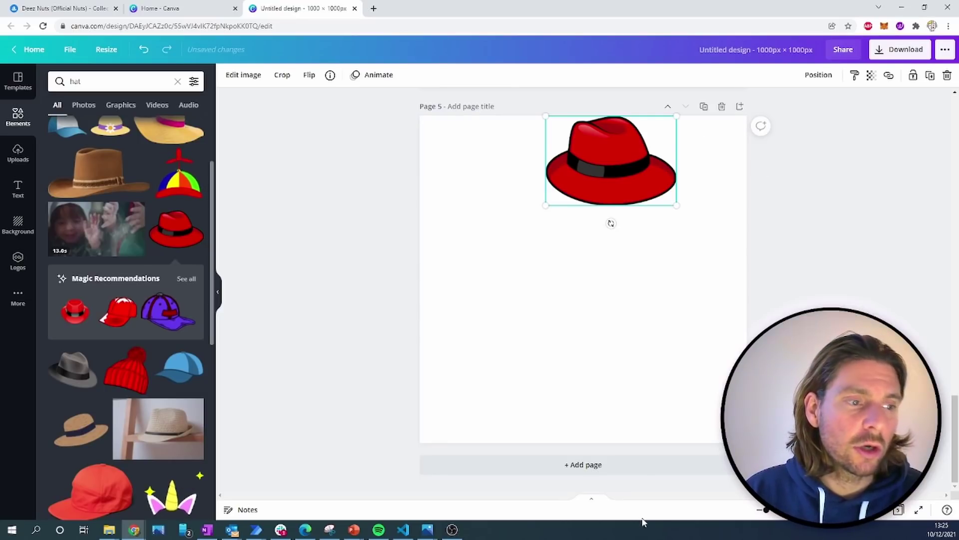
pyautogui.click(641, 465)
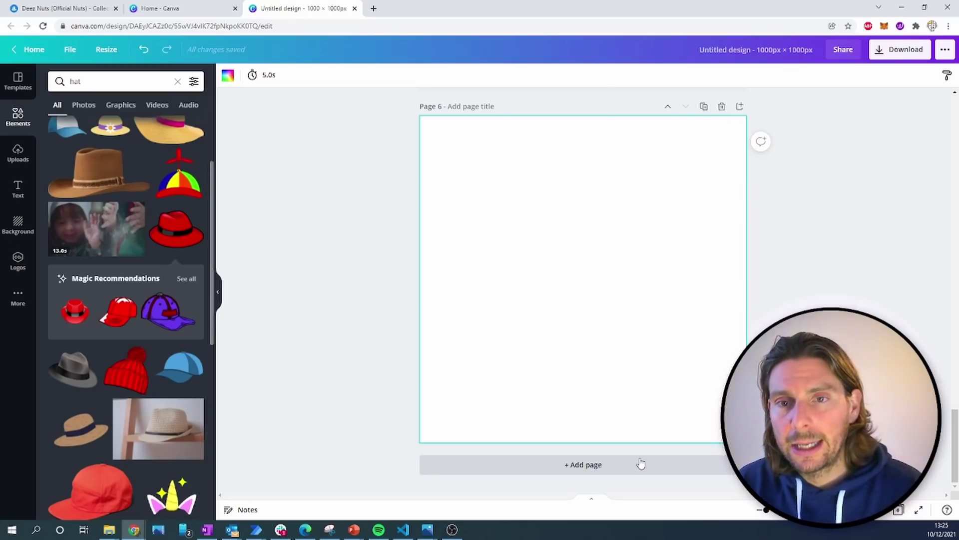
# Find the black hat with the pink band among the hat elements and place it on the shark's head on page 1
pyautogui.scroll(2, 598, 437)
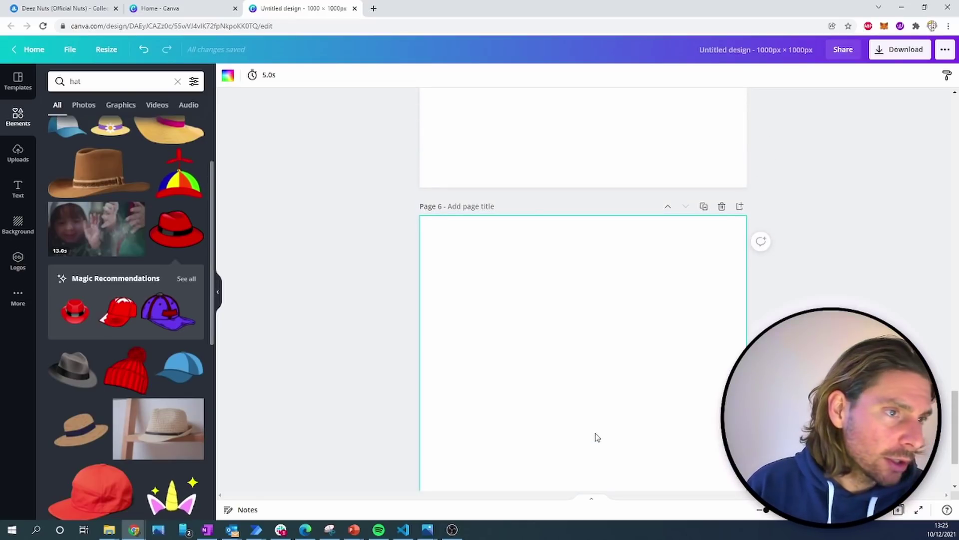
pyautogui.scroll(-4, 124, 248)
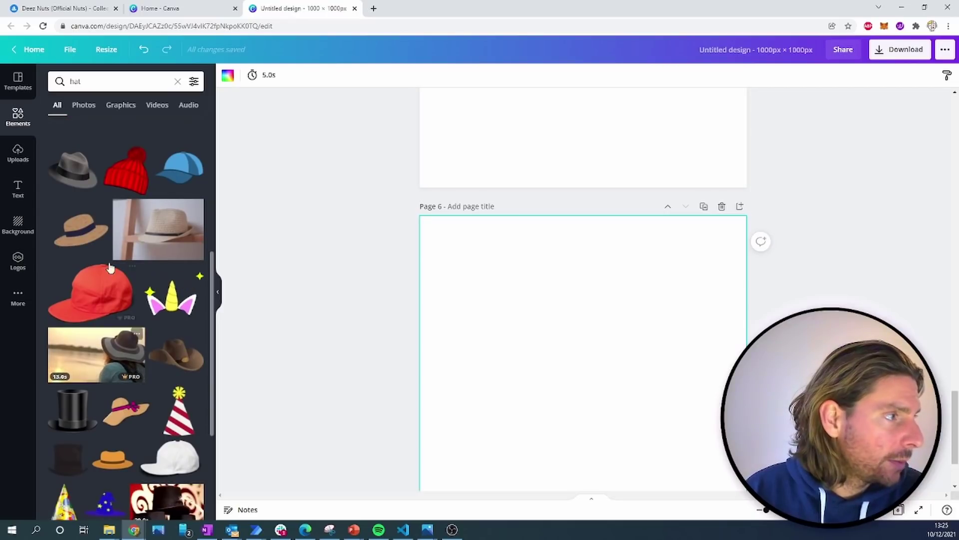
pyautogui.scroll(3, 198, 243)
pyautogui.scroll(2, 197, 243)
pyautogui.scroll(15, 574, 209)
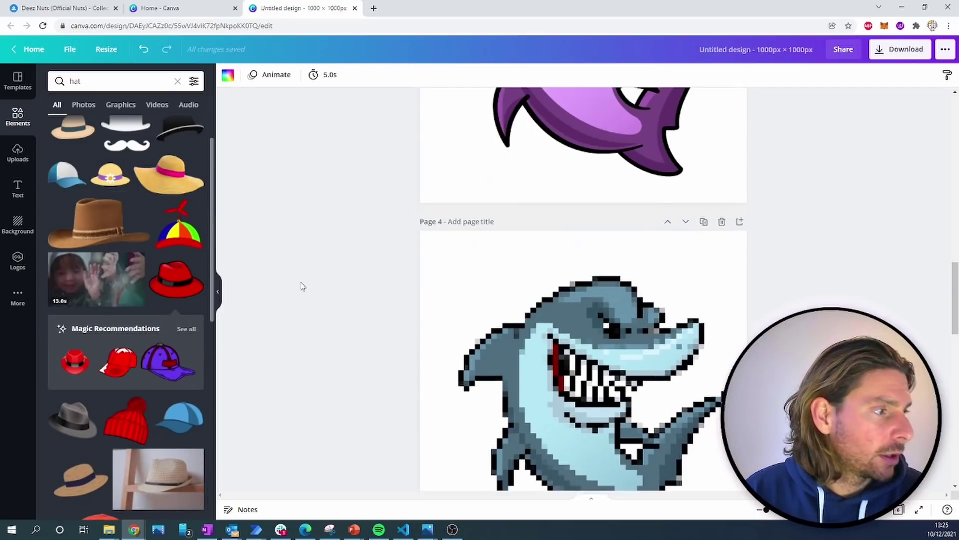
pyautogui.scroll(7, 349, 334)
pyautogui.scroll(2, 178, 210)
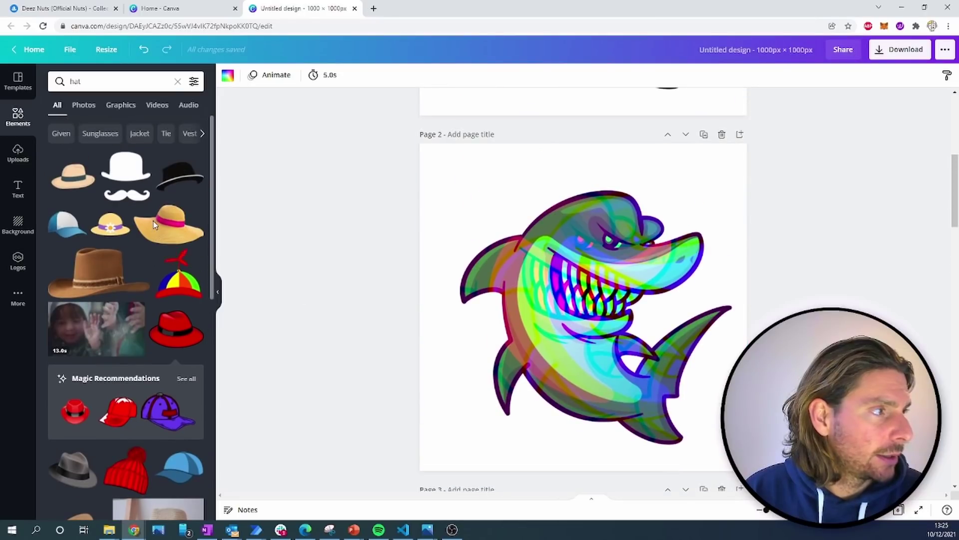
pyautogui.scroll(-4, 179, 210)
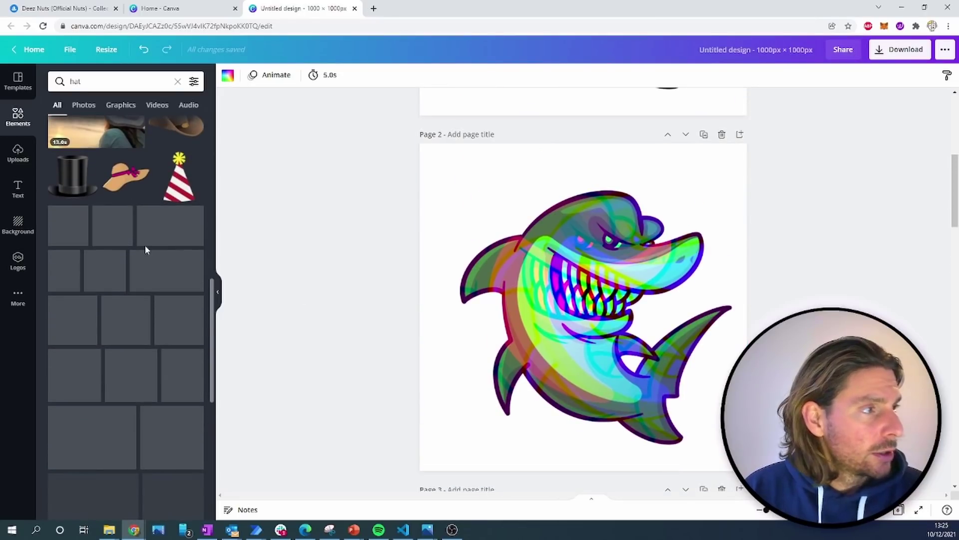
pyautogui.scroll(-5, 144, 251)
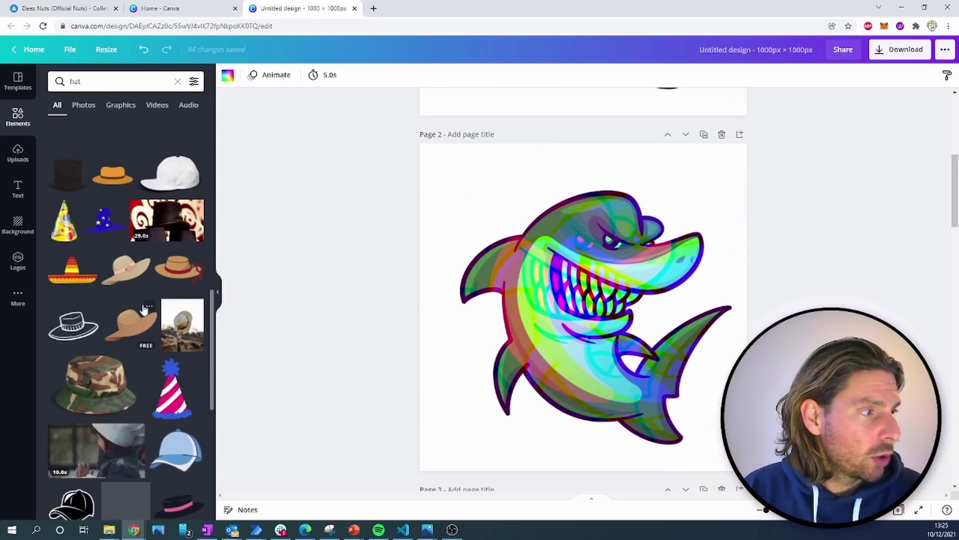
pyautogui.scroll(-2, 153, 292)
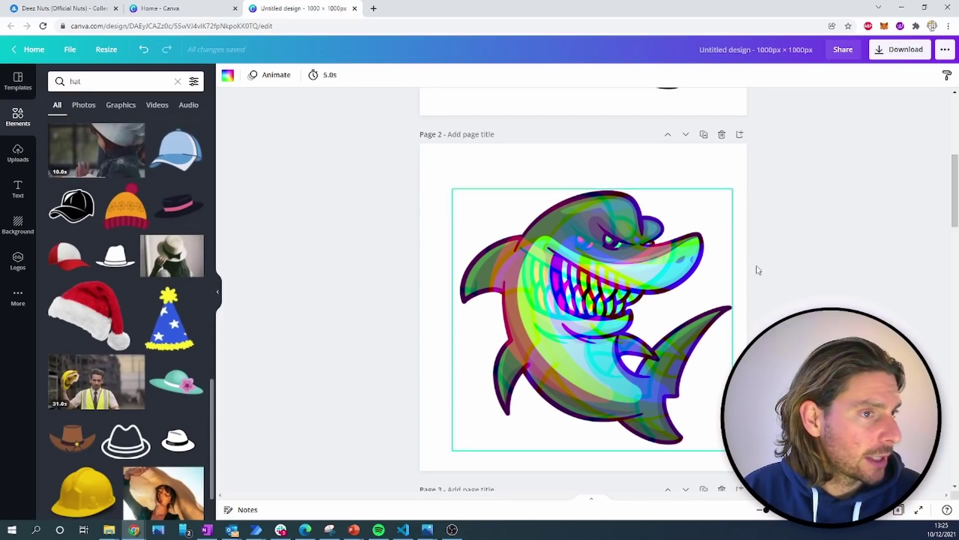
pyautogui.scroll(5, 725, 267)
pyautogui.moveTo(172, 205); pyautogui.dragTo(547, 167)
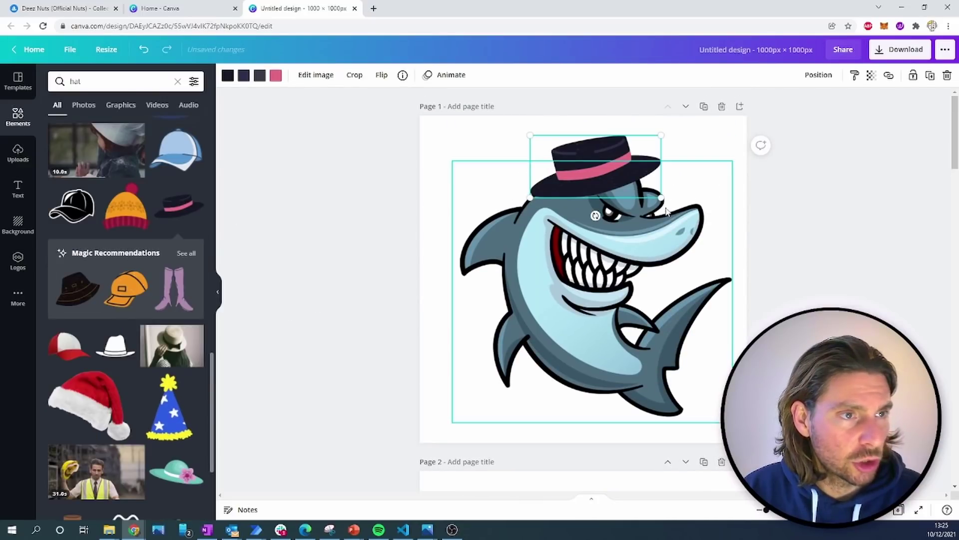
# Enlarge the black hat slightly and shift it back so it sits centred on the shark's head
pyautogui.moveTo(660, 194); pyautogui.dragTo(670, 202)
pyautogui.click(892, 240)
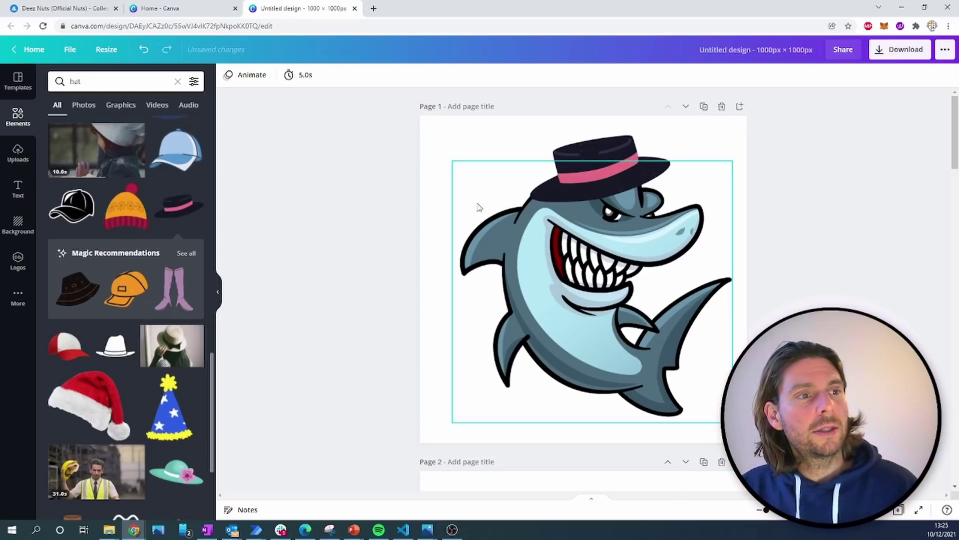
pyautogui.moveTo(621, 178); pyautogui.dragTo(607, 176)
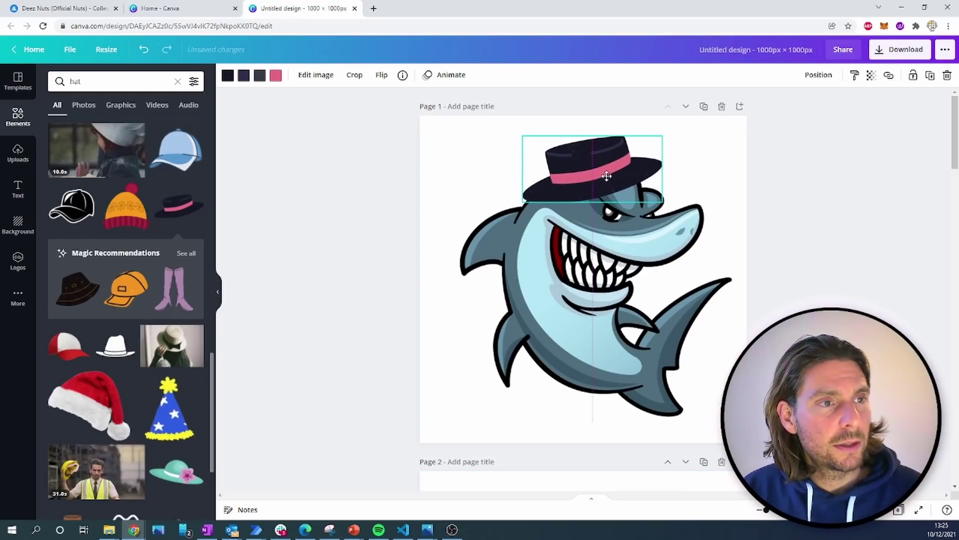
pyautogui.click(861, 215)
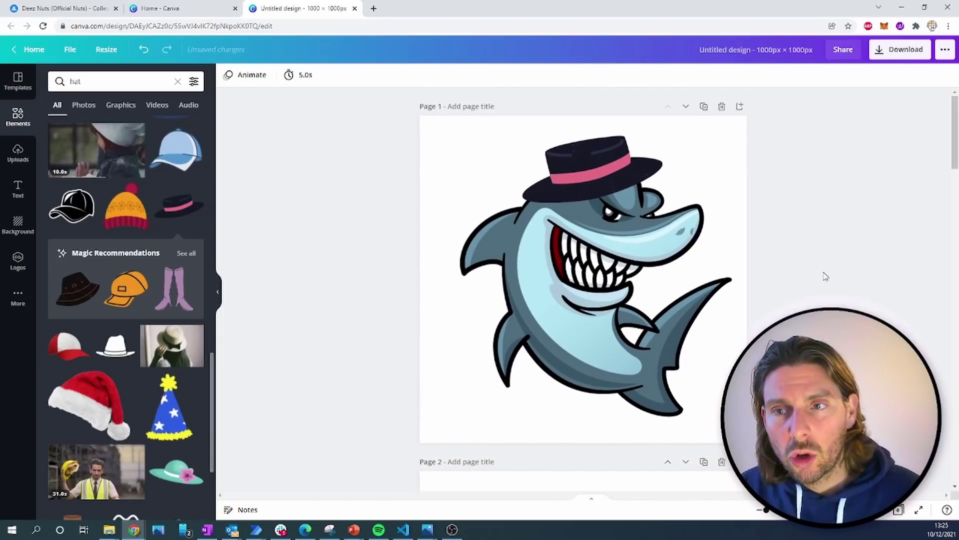
# Copy the fitted black hat from page 1 onto the blank page 6 in the same position
pyautogui.click(602, 157)
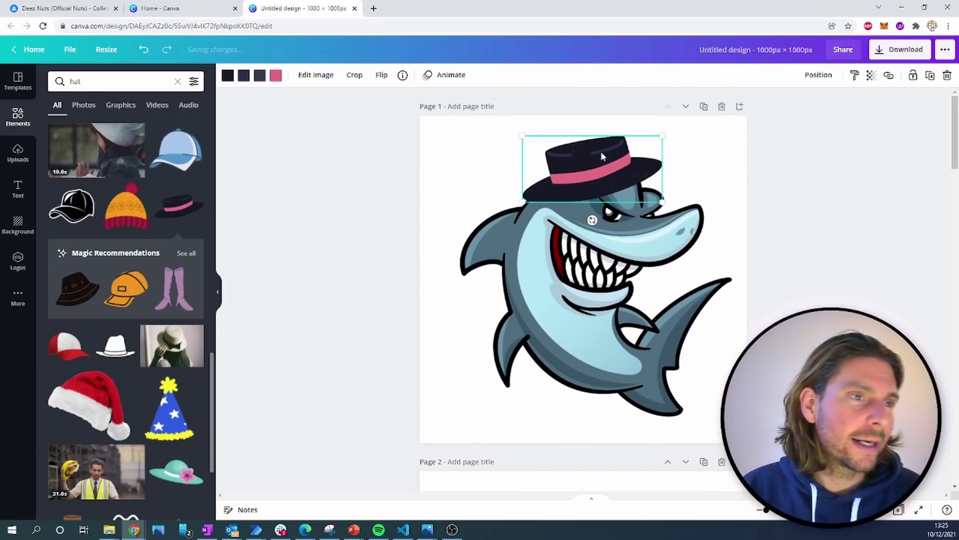
pyautogui.scroll(-4, 601, 151)
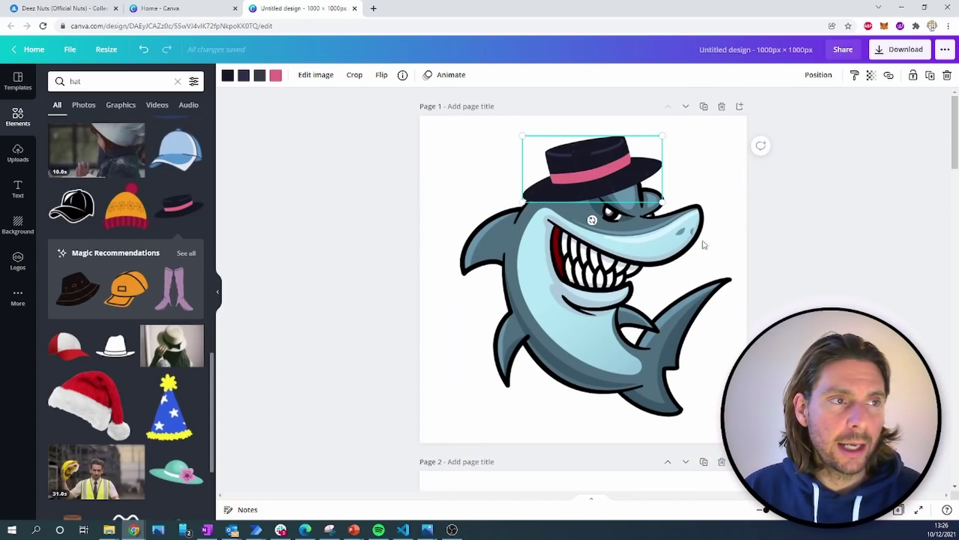
pyautogui.scroll(-5, 763, 303)
pyautogui.scroll(-20, 763, 303)
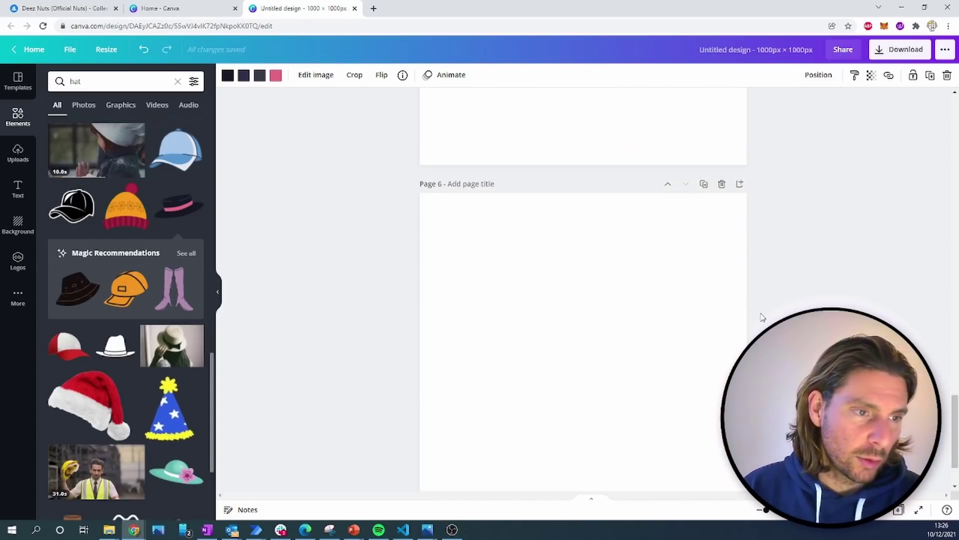
pyautogui.hotkey('ctrl', 'v')
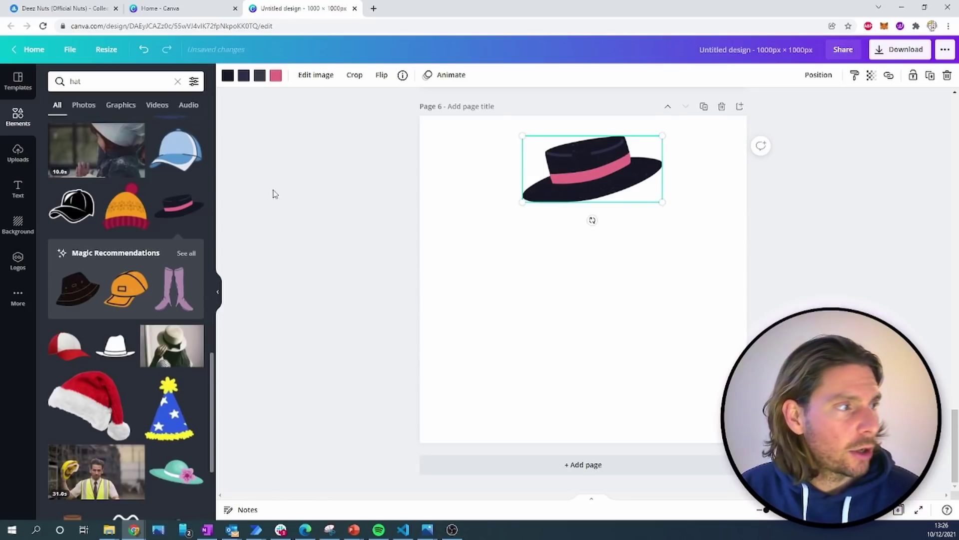
# Browse the hat elements for more trait options and add another page after page 6
pyautogui.scroll(-5, 133, 285)
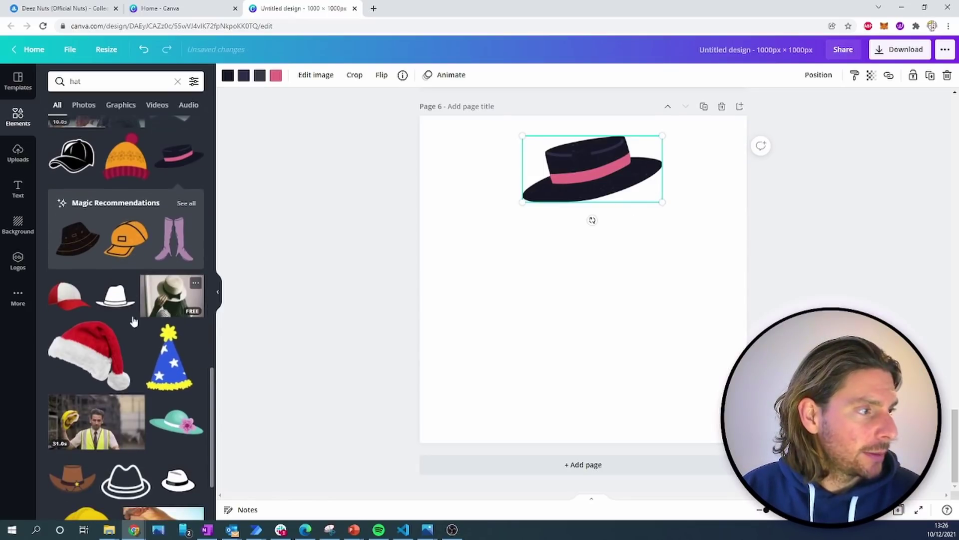
pyautogui.scroll(-2, 149, 286)
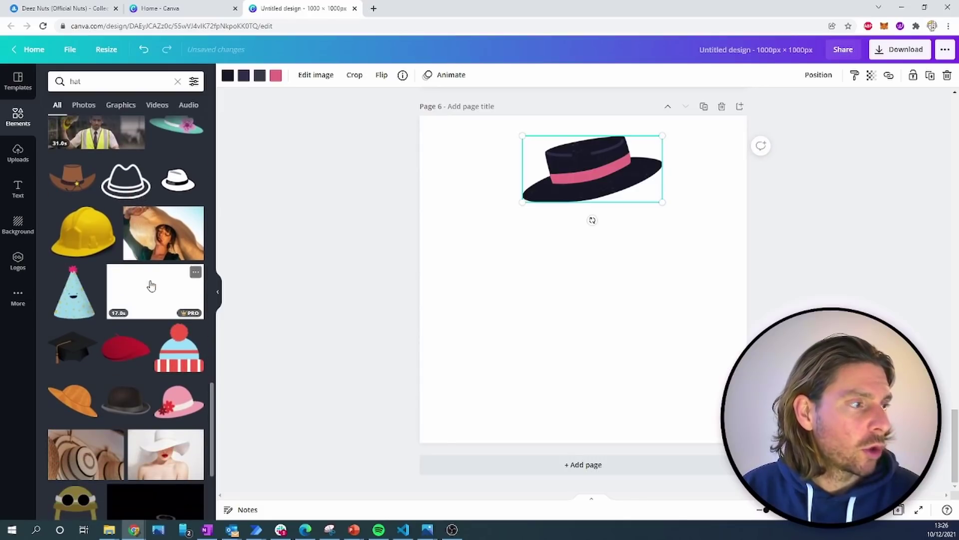
pyautogui.scroll(-6, 141, 409)
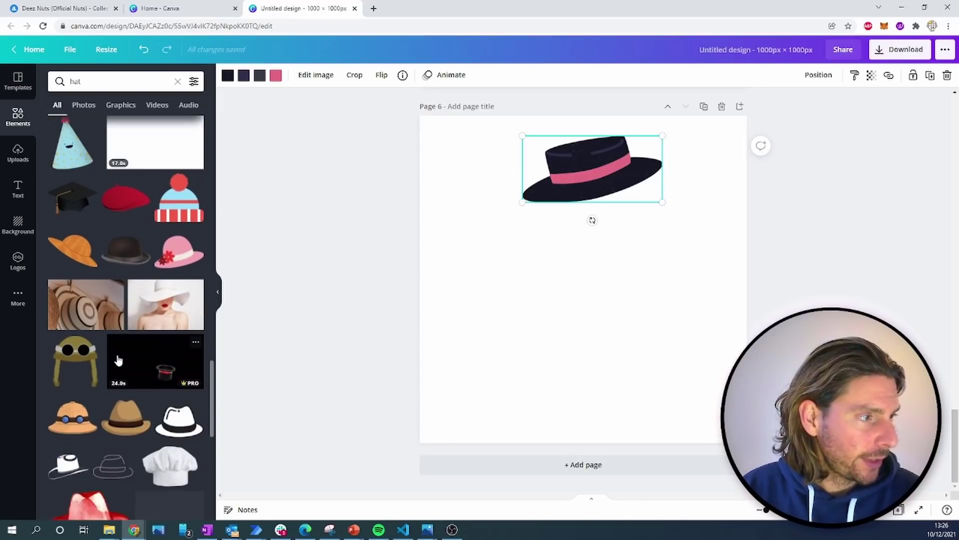
pyautogui.scroll(-4, 145, 315)
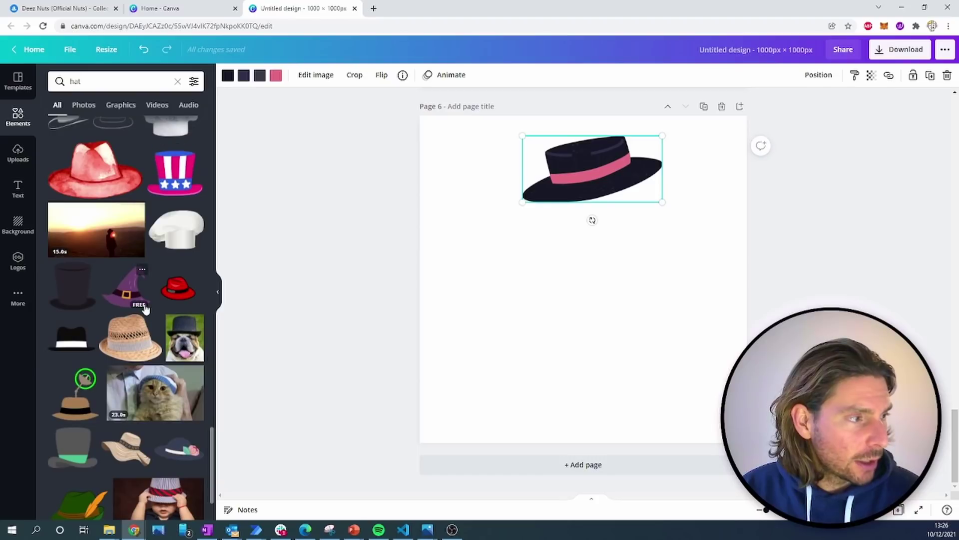
pyautogui.click(599, 475)
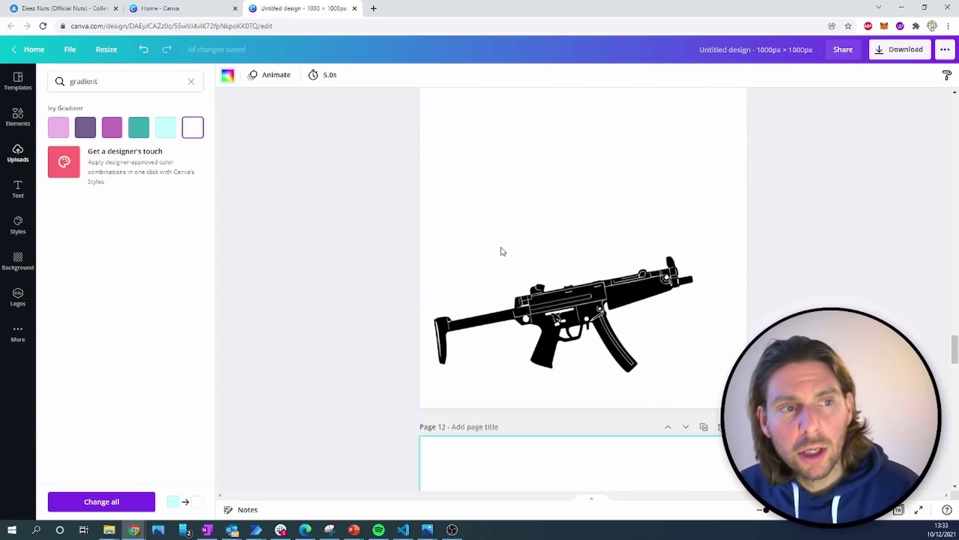
# Look back through the trait pages from page 12 to the original grey shark on page 1
pyautogui.scroll(20, 498, 245)
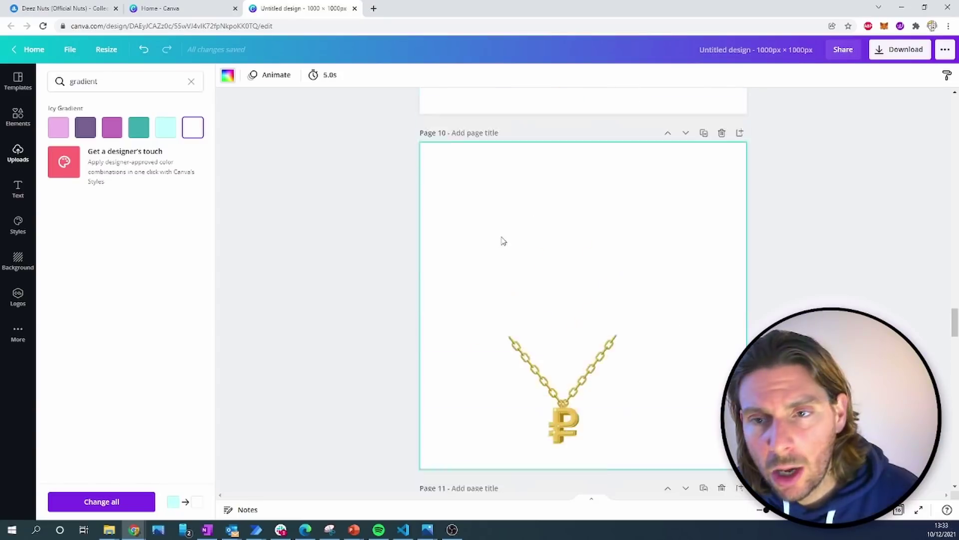
pyautogui.scroll(20, 494, 238)
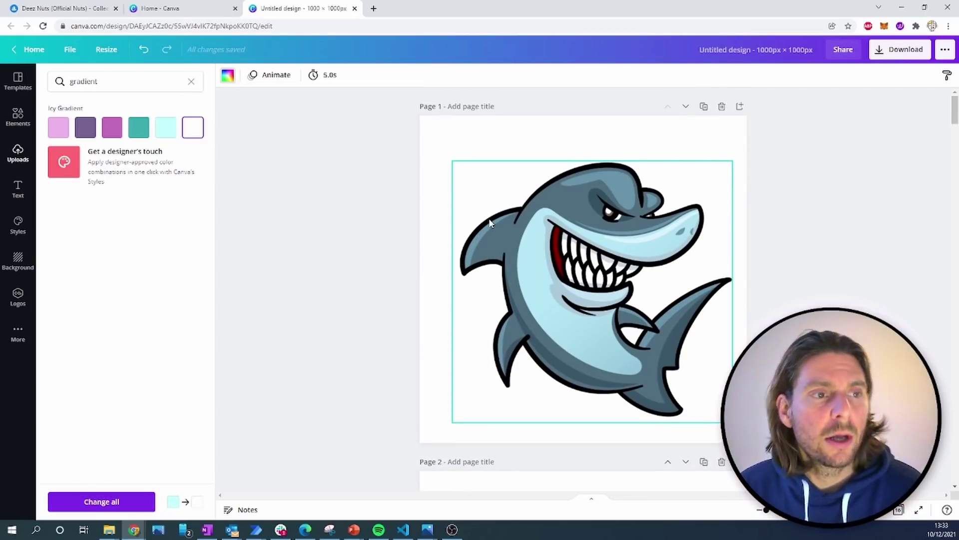
# Look through the shark variants, hats, chain and other trait pages from page 1 to page 13
pyautogui.scroll(-20, 606, 264)
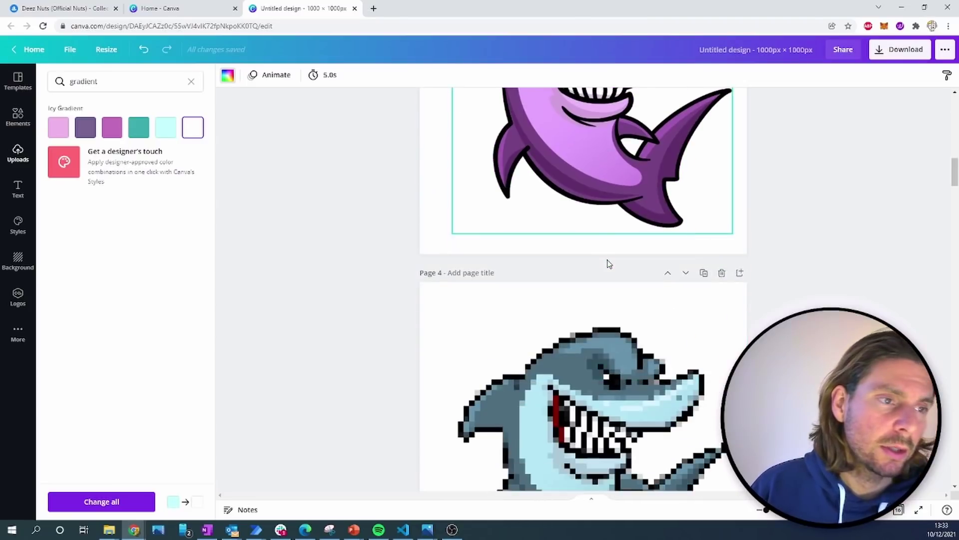
pyautogui.scroll(-5, 608, 263)
pyautogui.scroll(6, 615, 208)
pyautogui.click(620, 382)
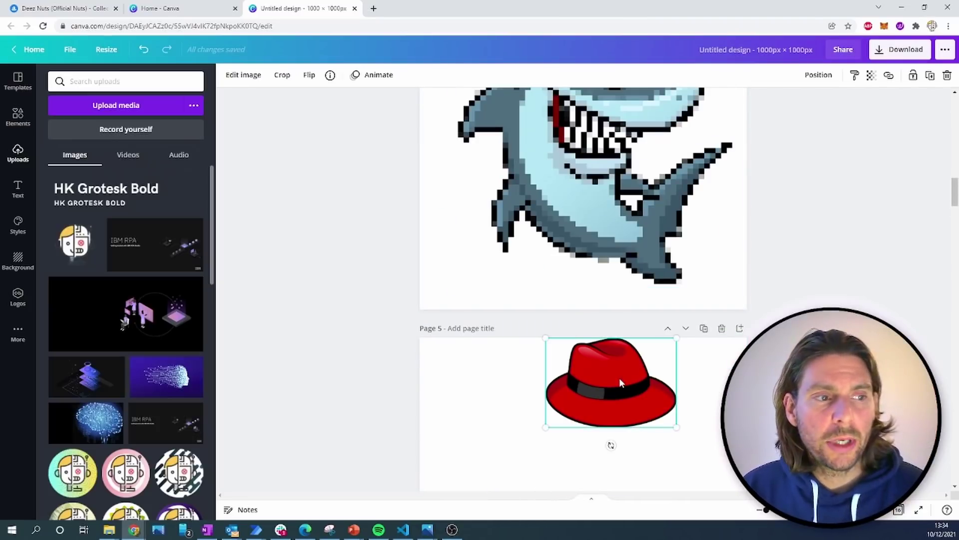
pyautogui.scroll(6, 619, 376)
pyautogui.scroll(-10, 614, 320)
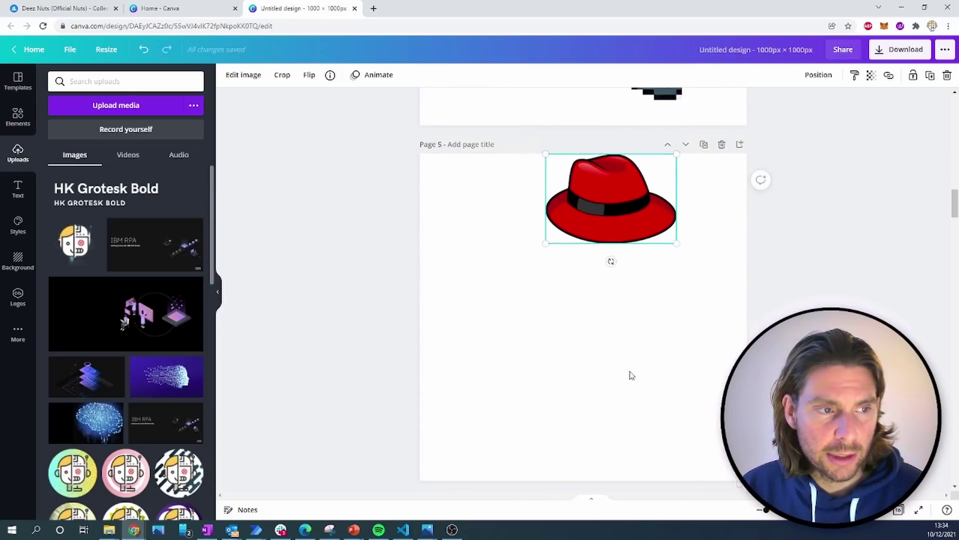
pyautogui.scroll(-20, 614, 320)
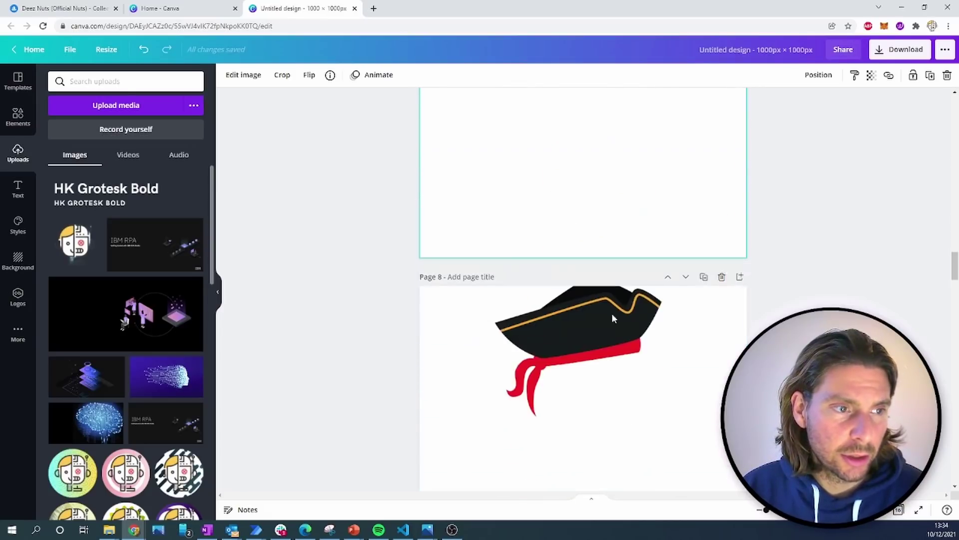
pyautogui.scroll(-8, 614, 317)
pyautogui.scroll(2, 613, 315)
pyautogui.click(575, 216)
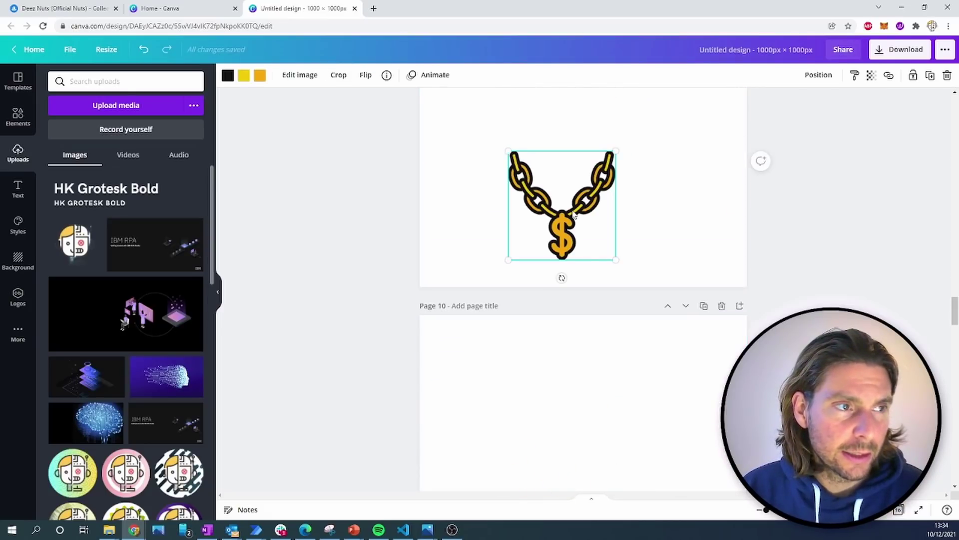
pyautogui.scroll(-5, 588, 252)
pyautogui.scroll(-15, 594, 268)
# Paste copies of the trident from page 13 and the red hat from page 5 onto the grey shark on page 1
pyautogui.click(622, 376)
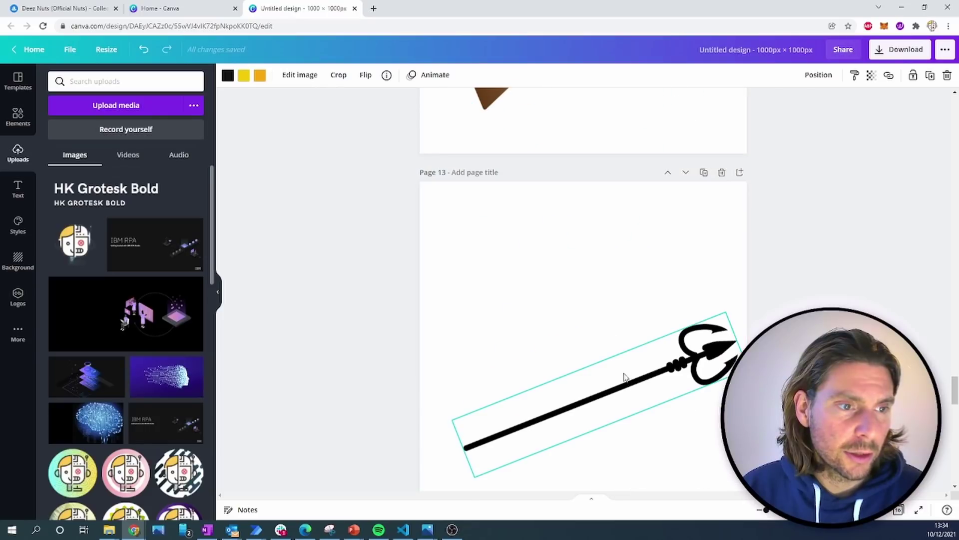
pyautogui.click(942, 381)
pyautogui.moveTo(954, 400); pyautogui.dragTo(952, 119)
pyautogui.hotkey('ctrl', 'v')
pyautogui.click(691, 307)
pyautogui.click(692, 307)
pyautogui.hotkey('ctrl', 'c')
pyautogui.hotkey('ctrl', 'v')
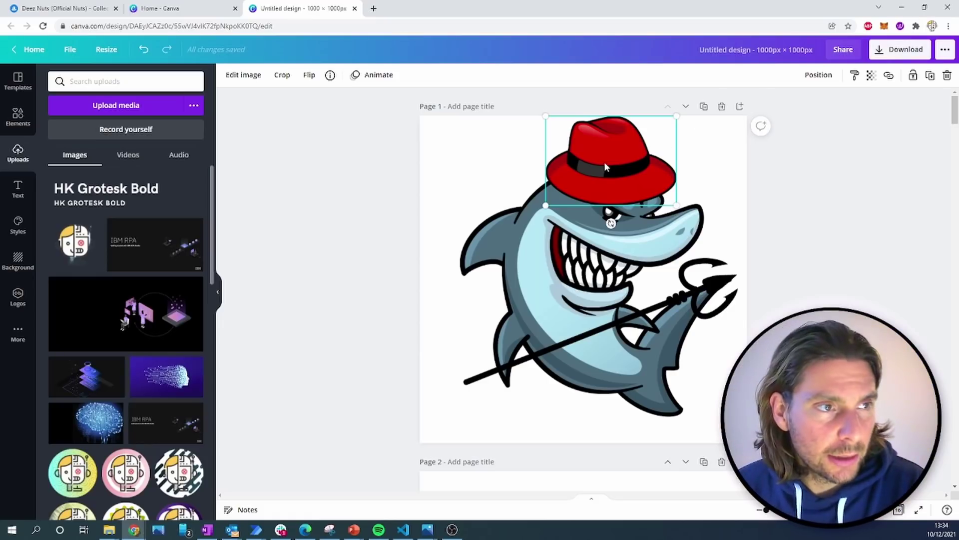
# Delete the pasted red hat and trident from page 1, leaving the grey shark in place
pyautogui.press('Delete')
pyautogui.click(579, 343)
pyautogui.press('Delete')
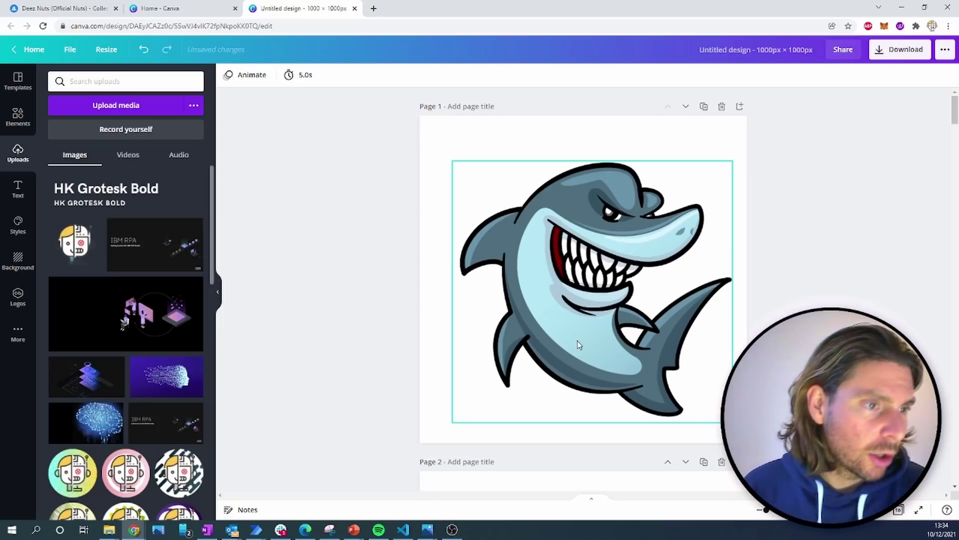
pyautogui.click(493, 160)
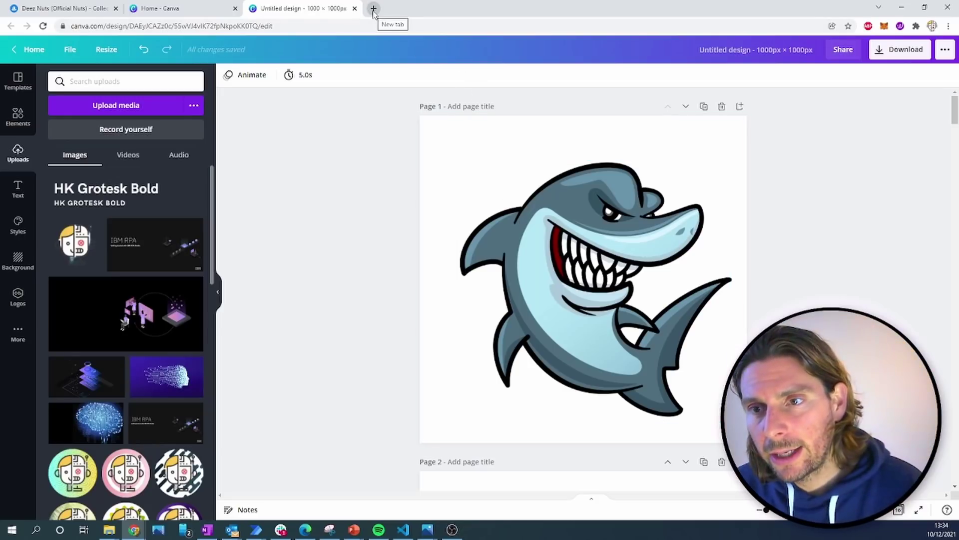
# Find HashLips in a new browser tab and open the hashlips_art_engine repository on GitHub
pyautogui.click(373, 9)
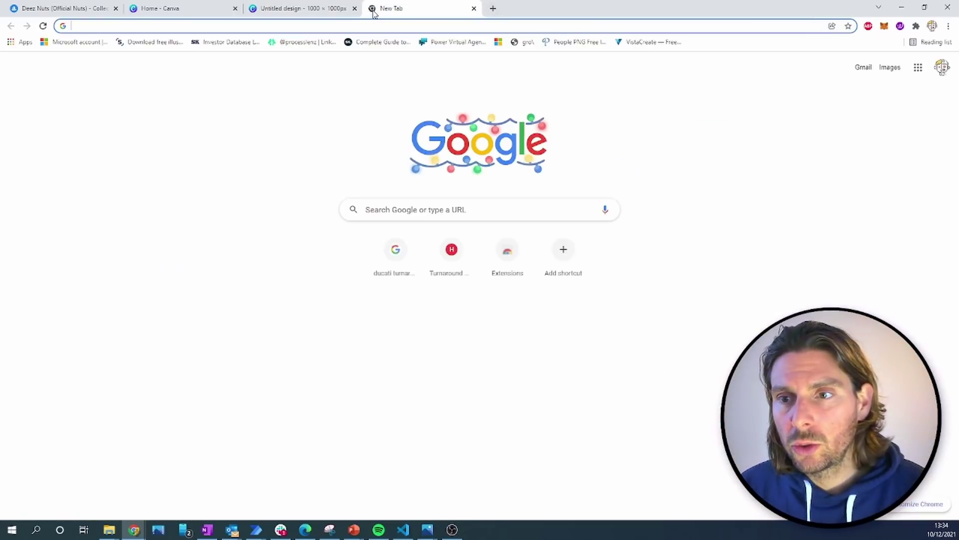
pyautogui.click(348, 27)
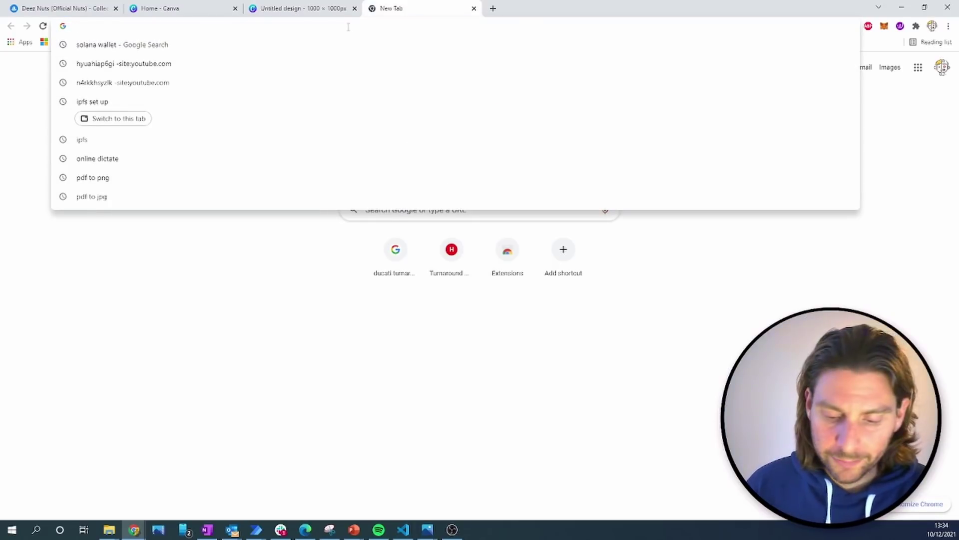
pyautogui.write('hash')
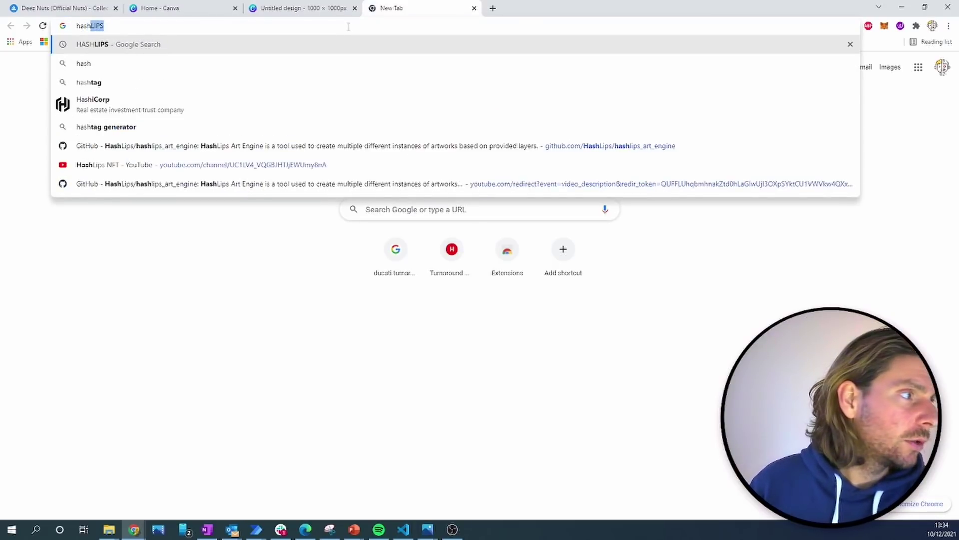
pyautogui.press('Down')
pyautogui.press('Down')
pyautogui.press('Down')
pyautogui.press('Down')
pyautogui.press('Down')
pyautogui.press('Return')
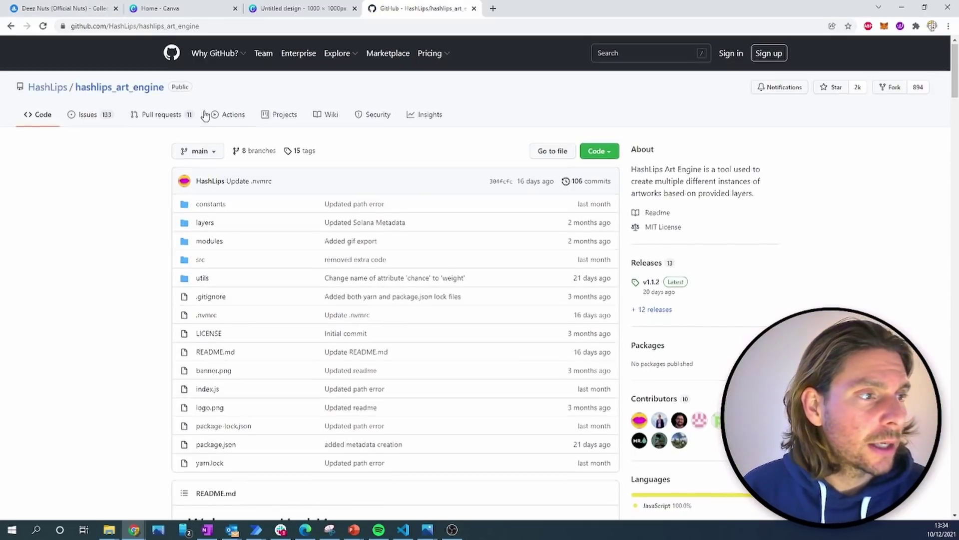
# Look over the repository's files and README, and download the hashlips_art_engine code as a ZIP
pyautogui.scroll(-4, 377, 164)
pyautogui.scroll(2, 420, 186)
pyautogui.scroll(-1, 346, 197)
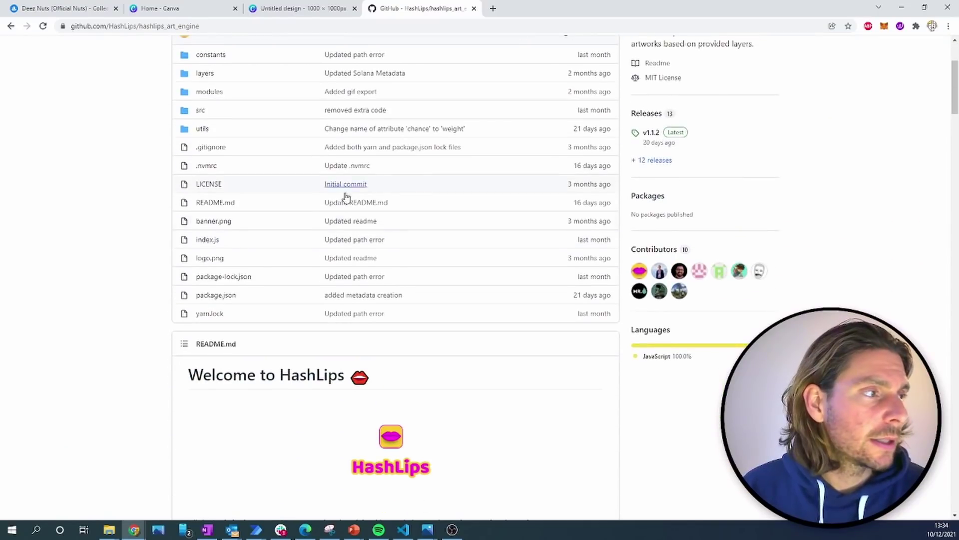
pyautogui.scroll(-2, 334, 240)
pyautogui.scroll(5, 448, 265)
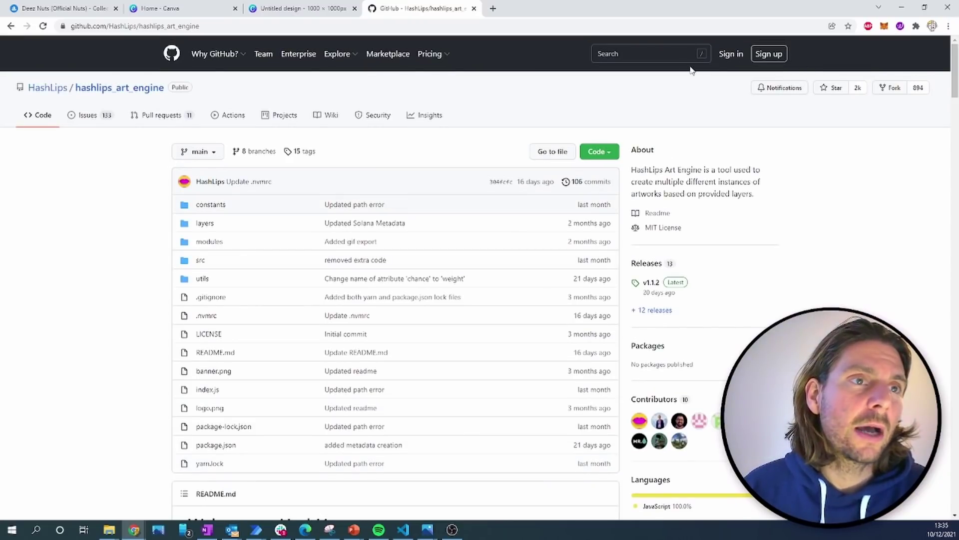
pyautogui.click(605, 152)
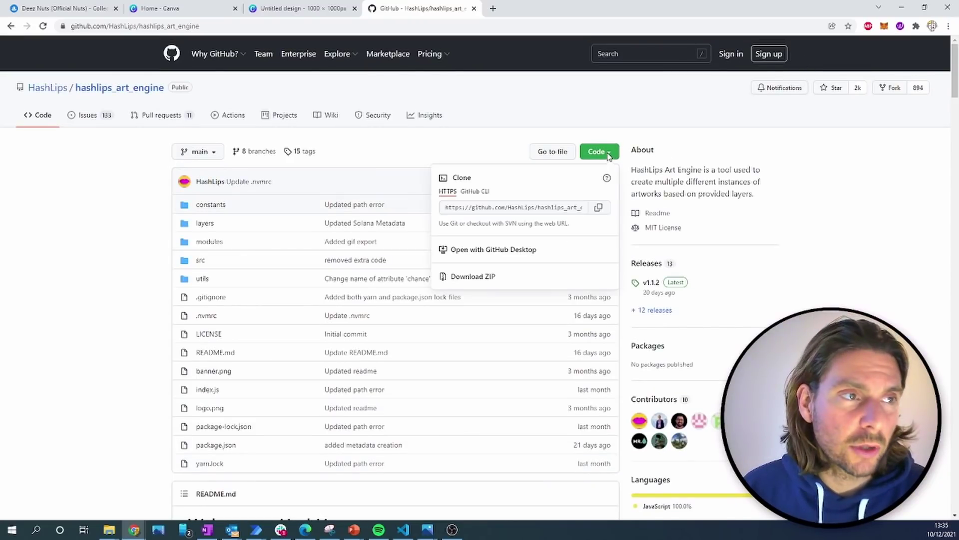
pyautogui.click(476, 277)
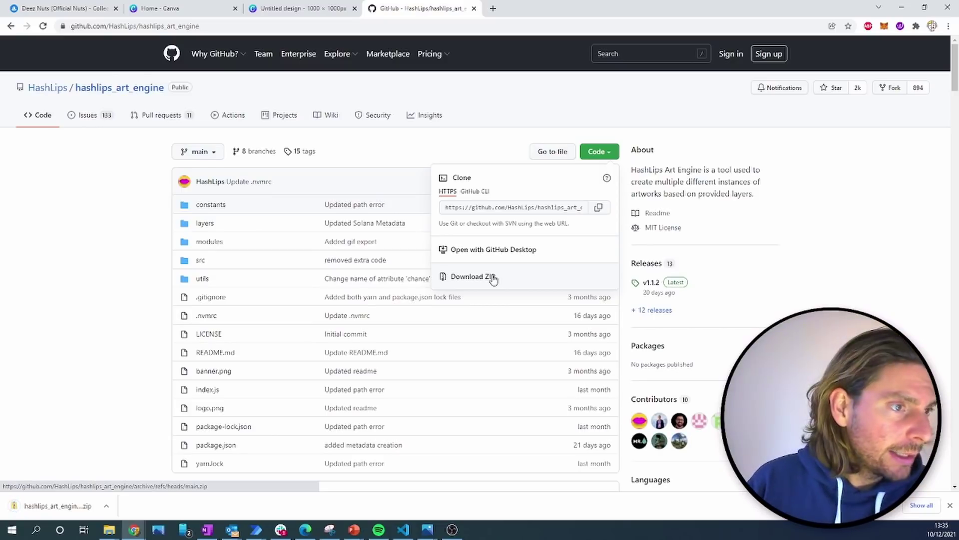
pyautogui.click(120, 333)
pyautogui.scroll(-3, 152, 302)
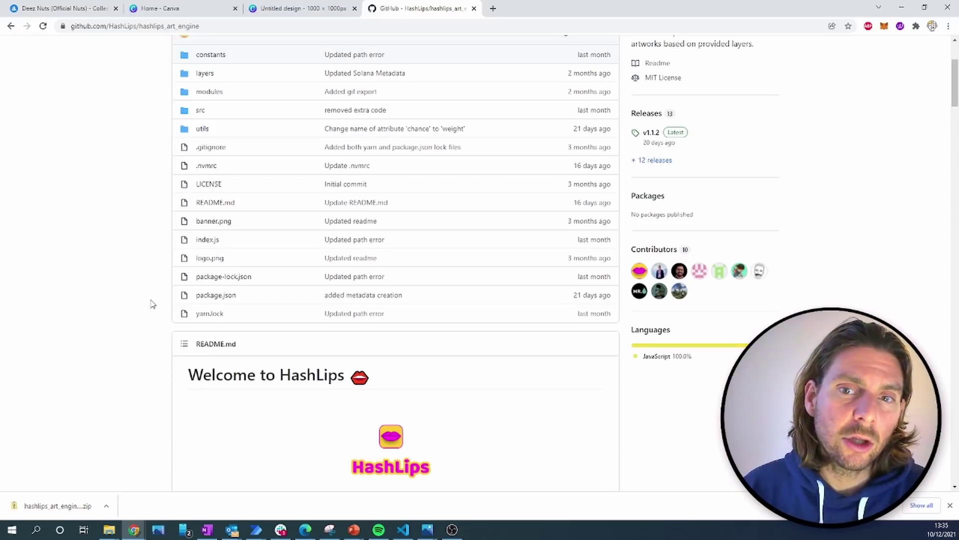
pyautogui.scroll(3, 284, 236)
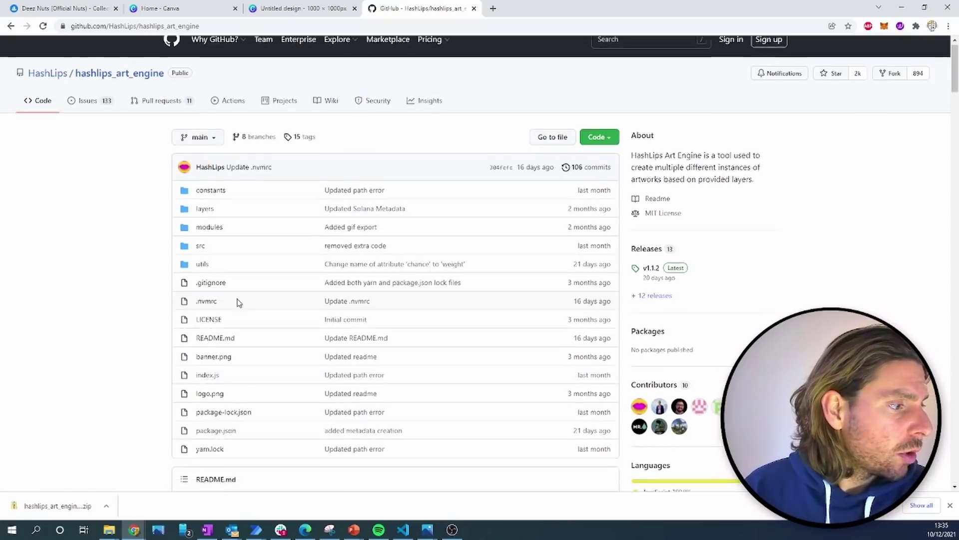
pyautogui.scroll(-3, 237, 302)
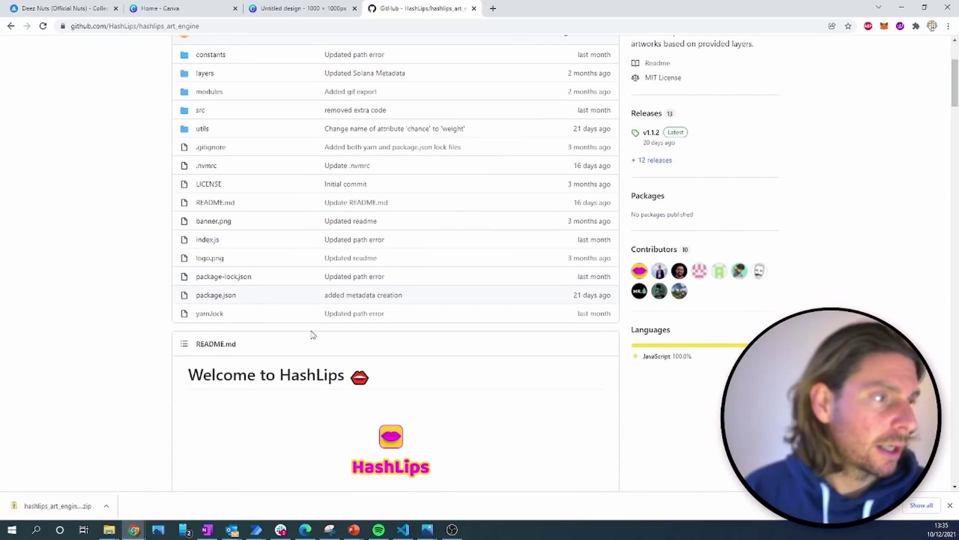
pyautogui.scroll(3, 312, 334)
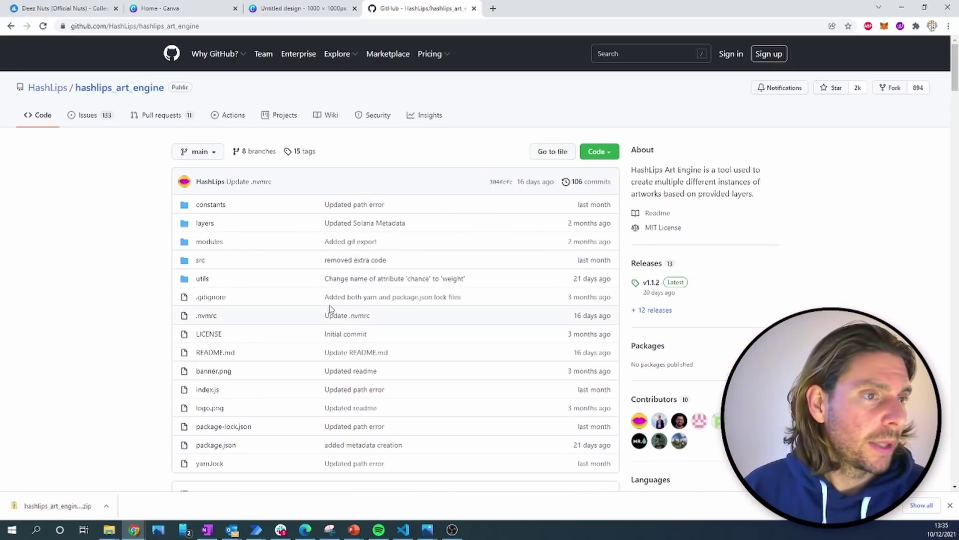
# Search for Node.js in a new browser tab and open nodejs.org to view the 16.13.1 LTS download for Windows
pyautogui.click(493, 9)
pyautogui.write('notde')
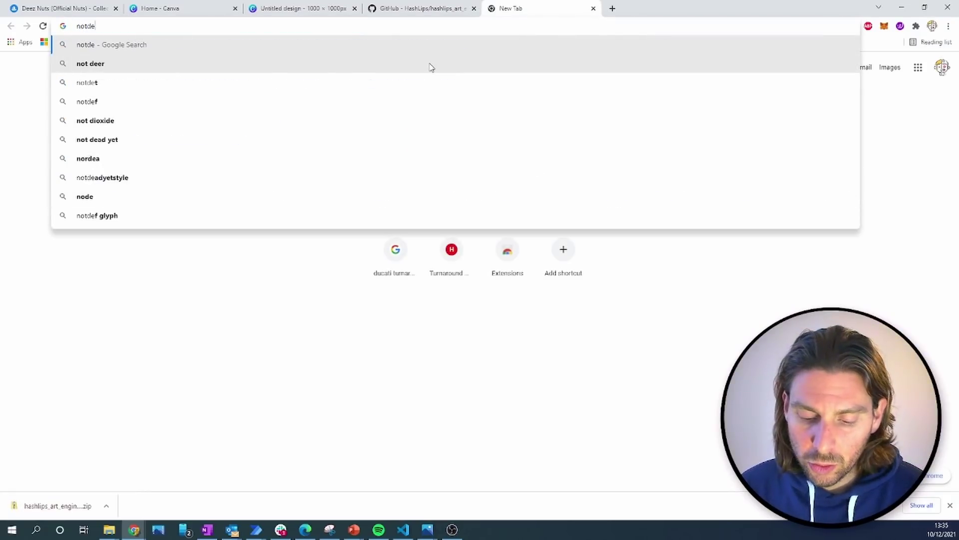
pyautogui.write('.js')
pyautogui.press('Return')
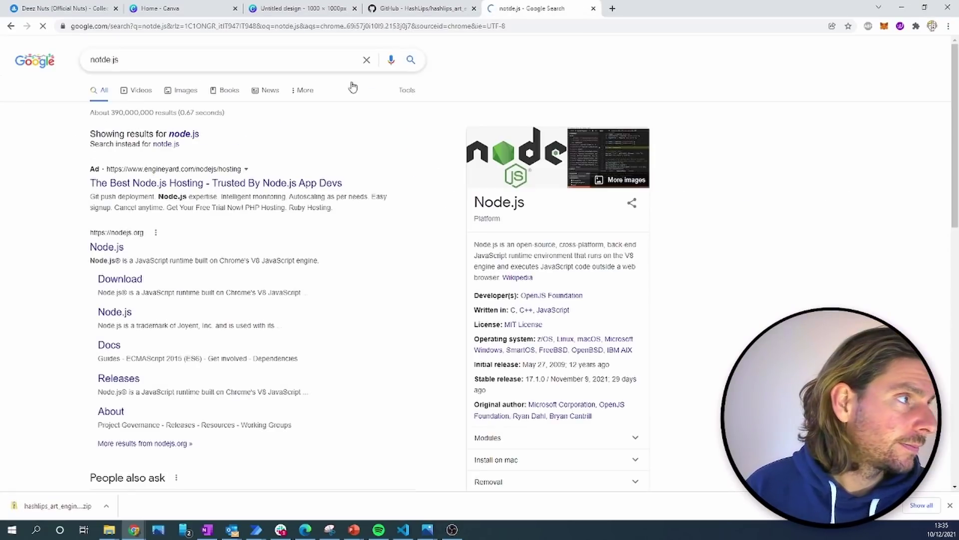
pyautogui.click(103, 246)
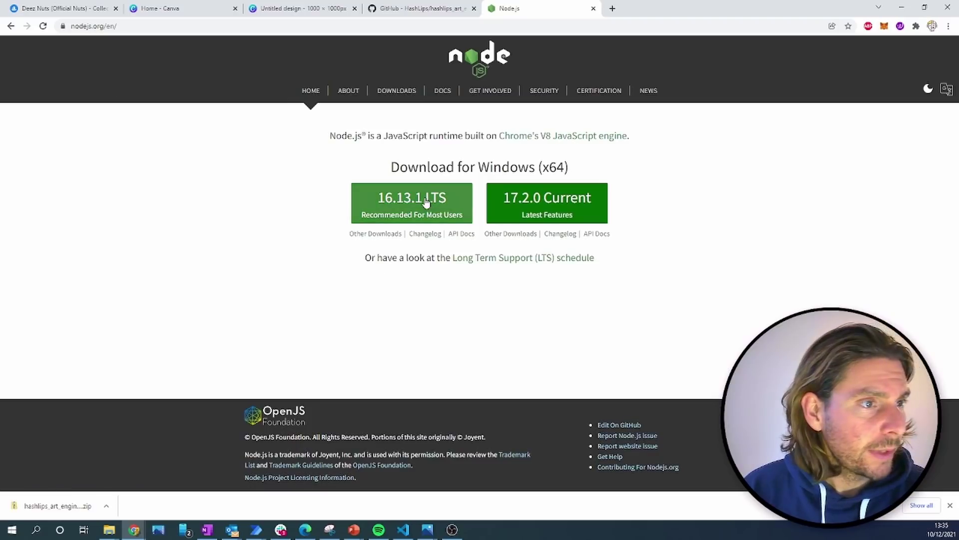
pyautogui.click(405, 217)
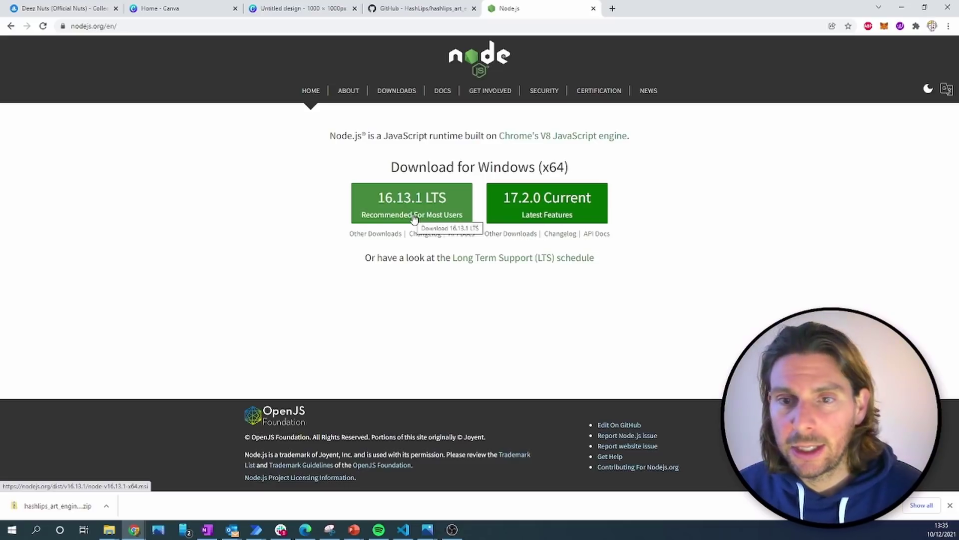
# Search the web for Visual Studio and open the Visual Studio Code site at code.visualstudio.com
pyautogui.click(549, 28)
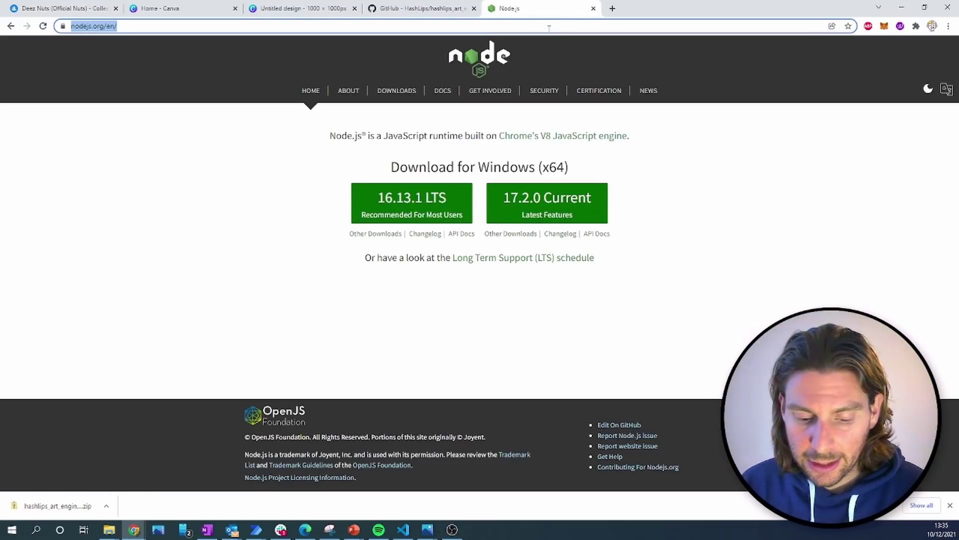
pyautogui.write('visual stu')
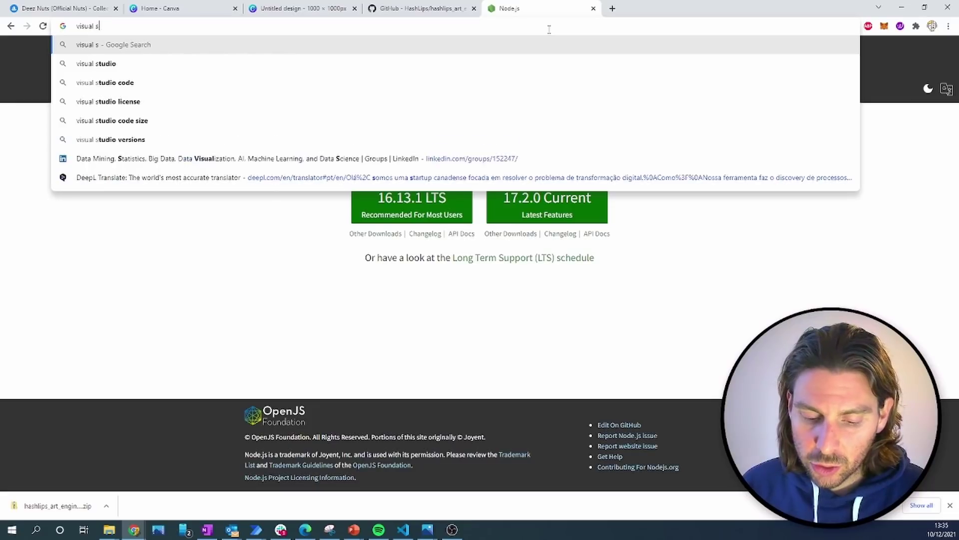
pyautogui.write('dio')
pyautogui.press('Return')
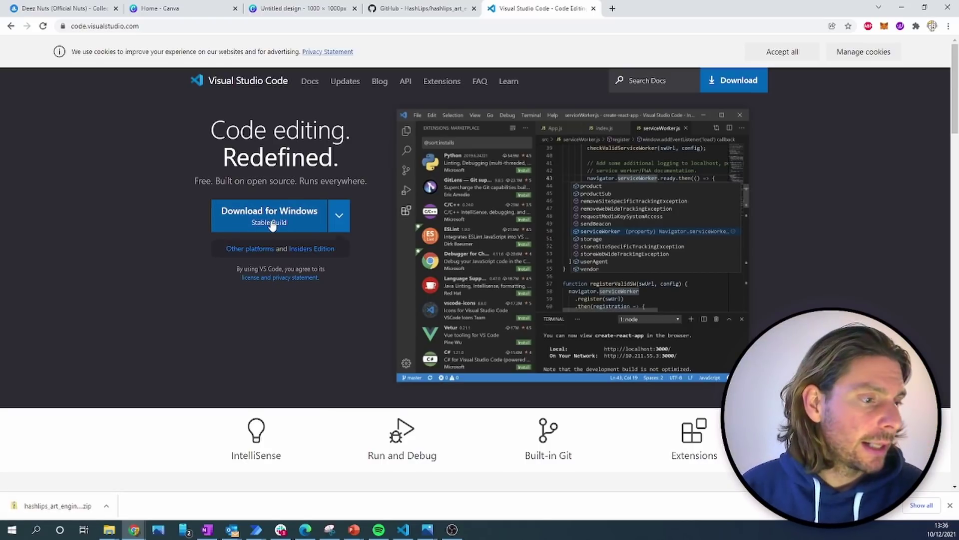
# Switch to Visual Studio Code by launching the installed app, and maximize its window
pyautogui.click(12, 534)
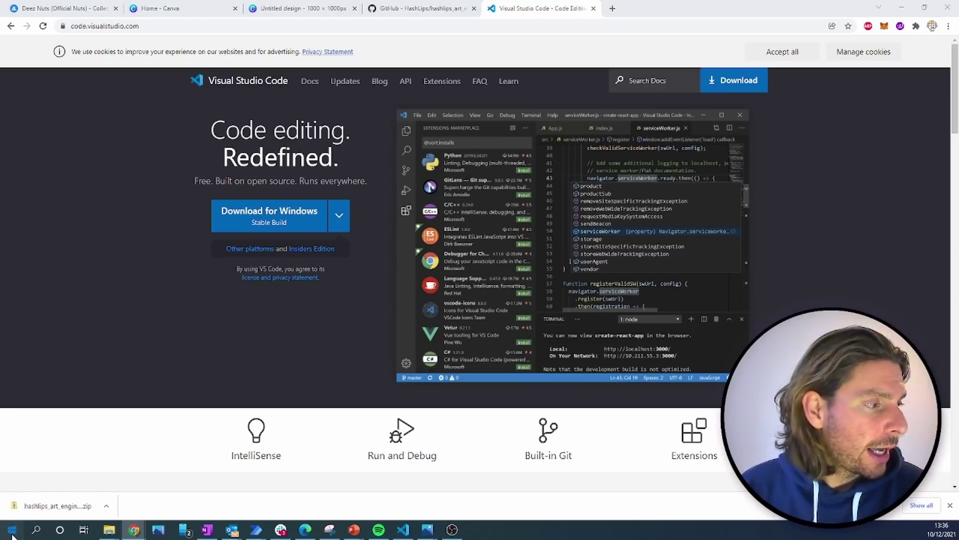
pyautogui.write('vi')
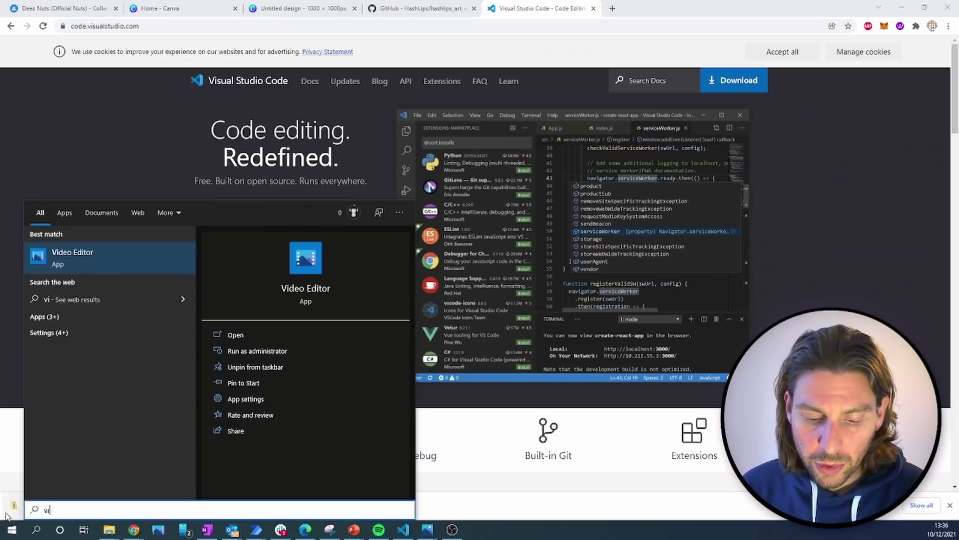
pyautogui.write('sual')
pyautogui.press('Return')
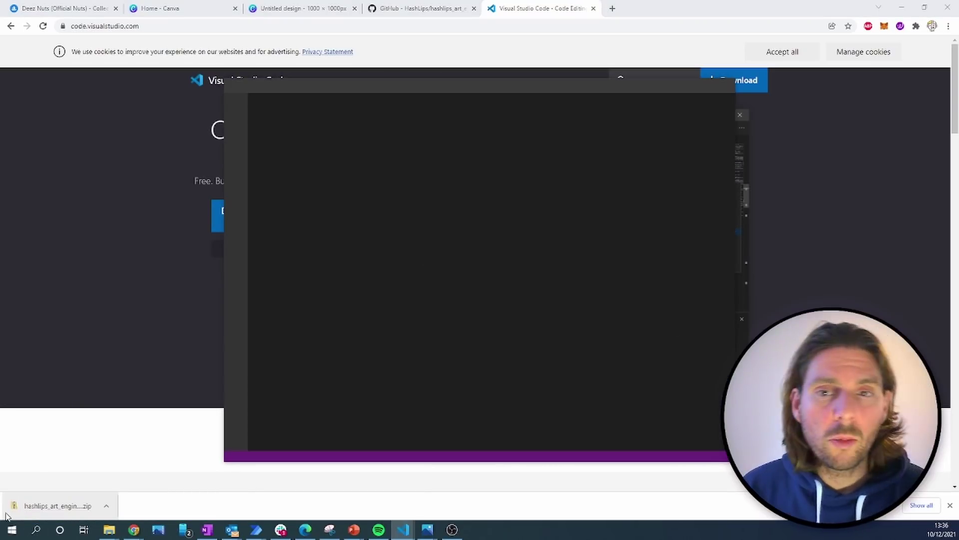
pyautogui.click(701, 89)
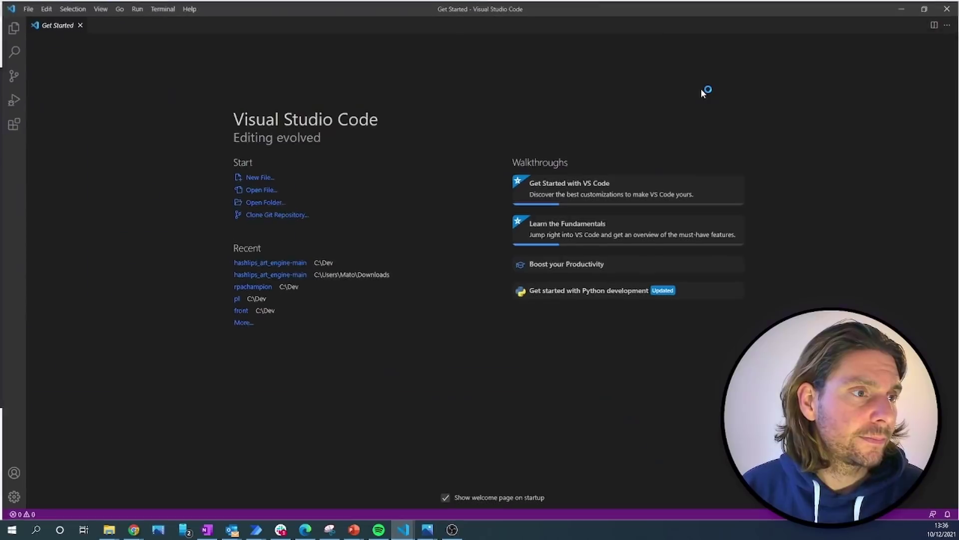
# Open the hashlips_art_engine-main folder from C:\Dev as the working folder
pyautogui.click(26, 7)
pyautogui.click(68, 85)
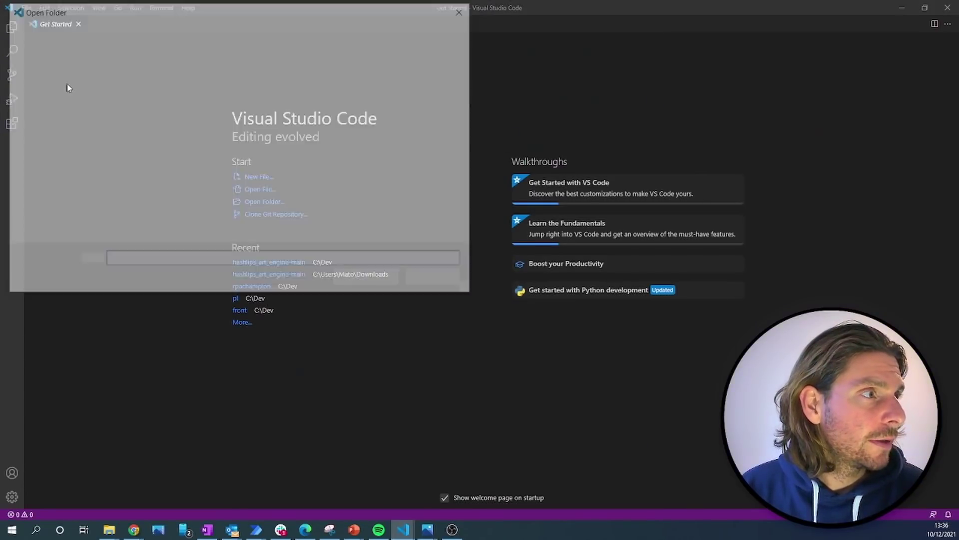
pyautogui.click(76, 210)
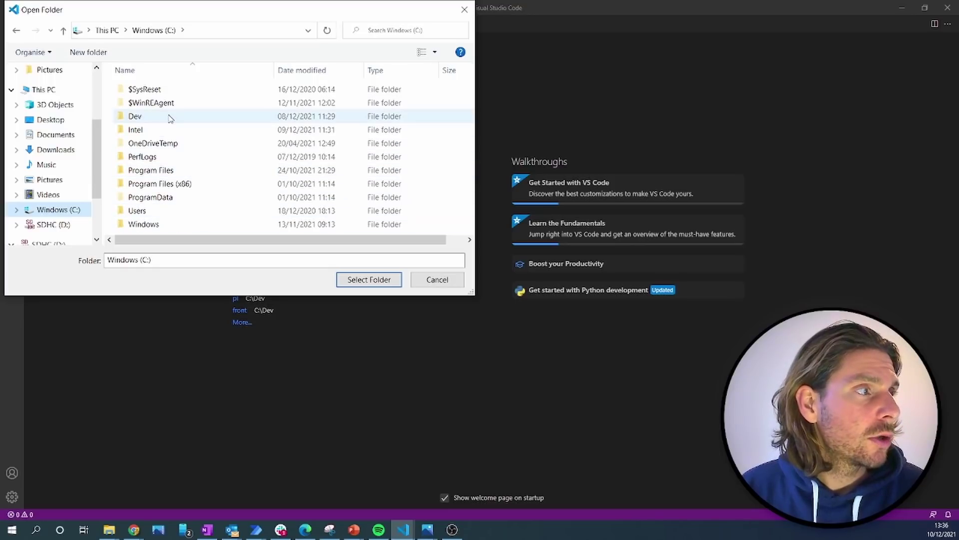
pyautogui.doubleClick(189, 116)
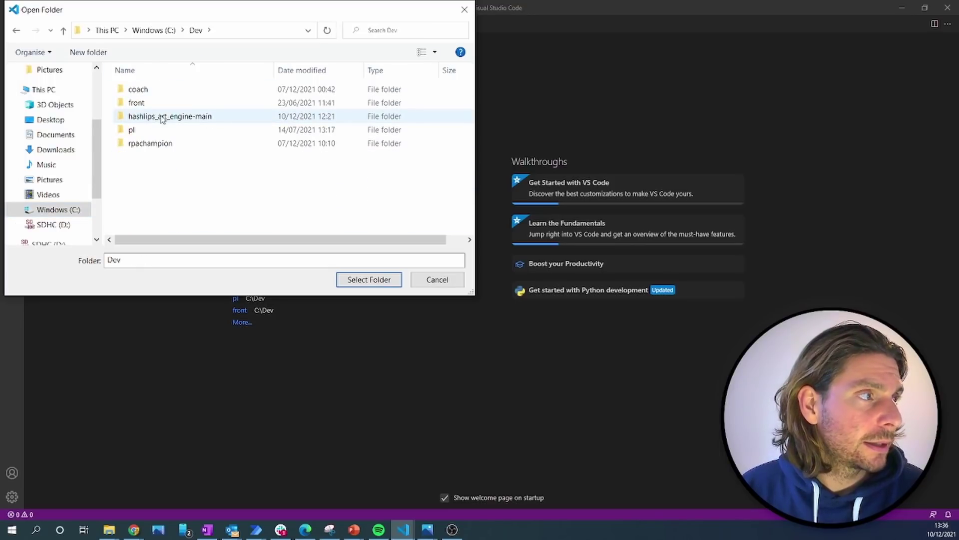
pyautogui.click(164, 118)
pyautogui.click(454, 280)
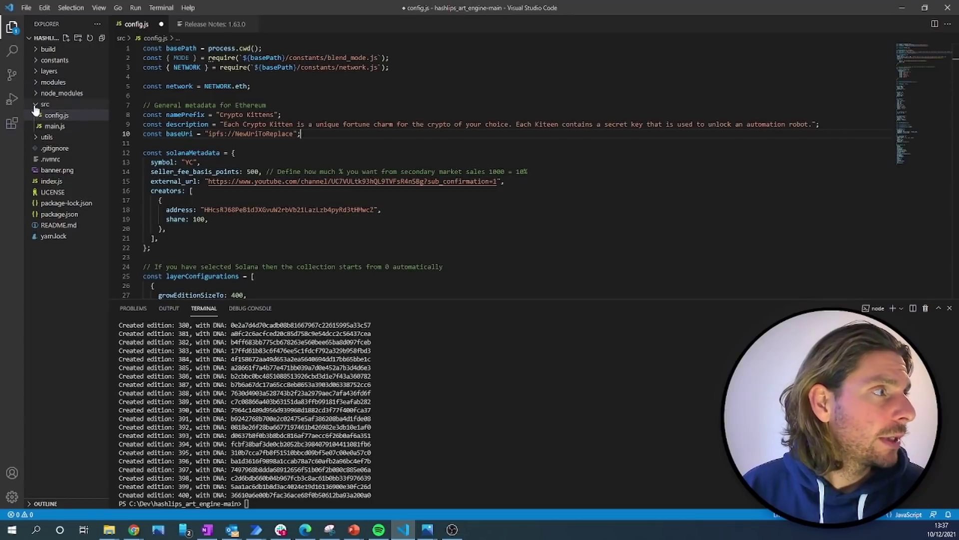
# Expand the src folder of the project and open config.js
pyautogui.click(100, 39)
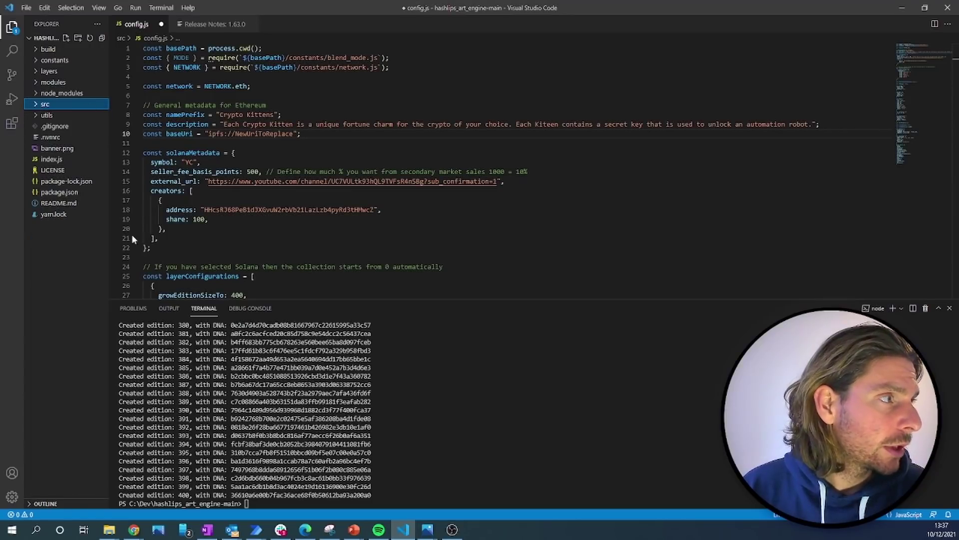
pyautogui.click(36, 104)
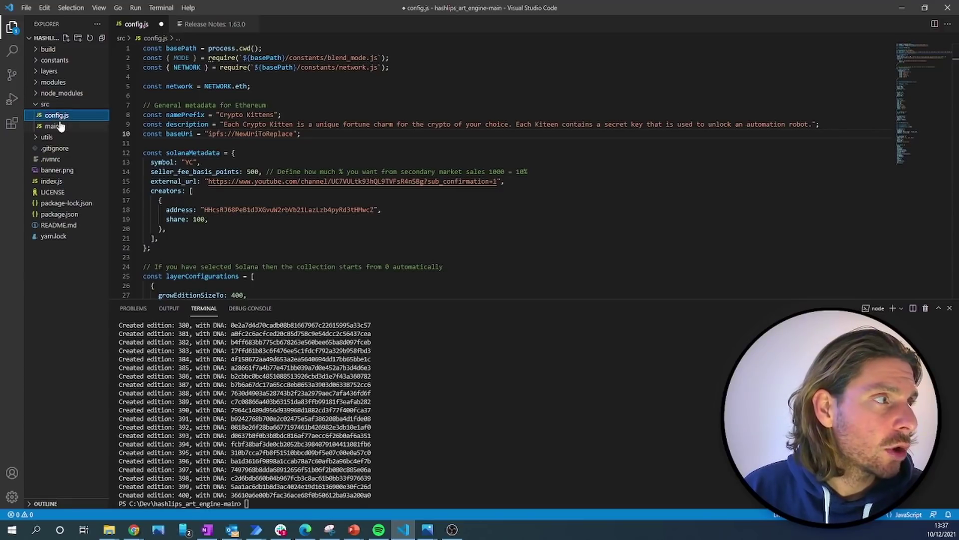
pyautogui.click(57, 115)
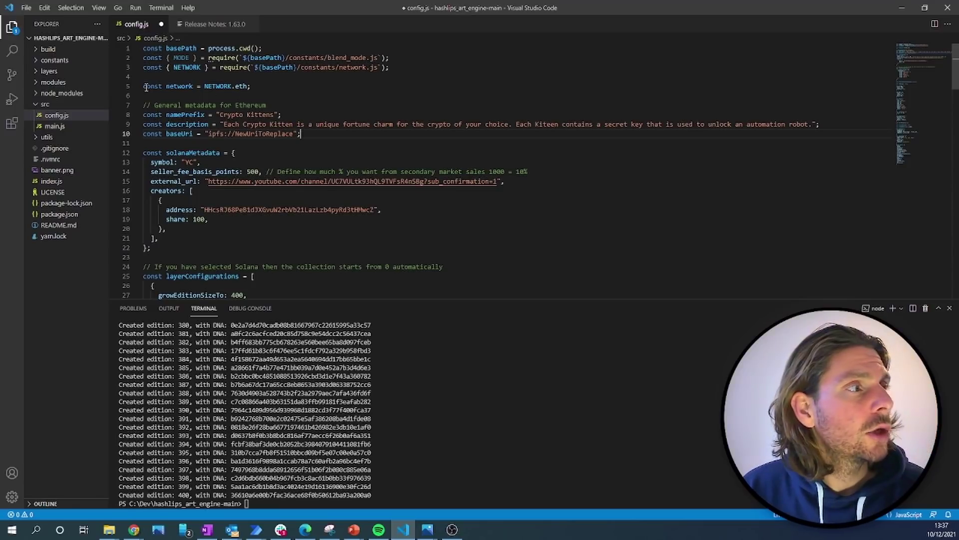
# Examine the network constant and the Ethereum metadata in config.js: namePrefix, description and baseUri
pyautogui.moveTo(144, 86); pyautogui.dragTo(268, 93)
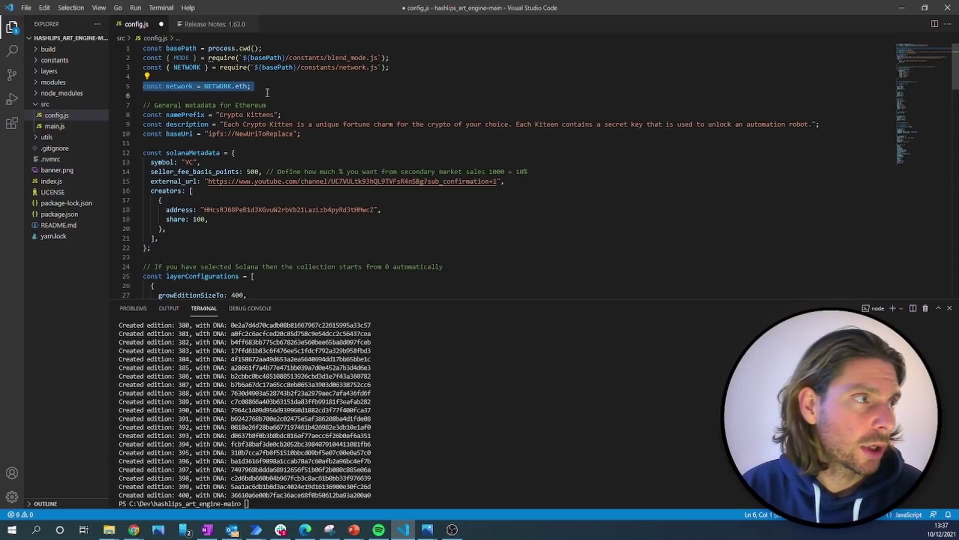
pyautogui.click(233, 86)
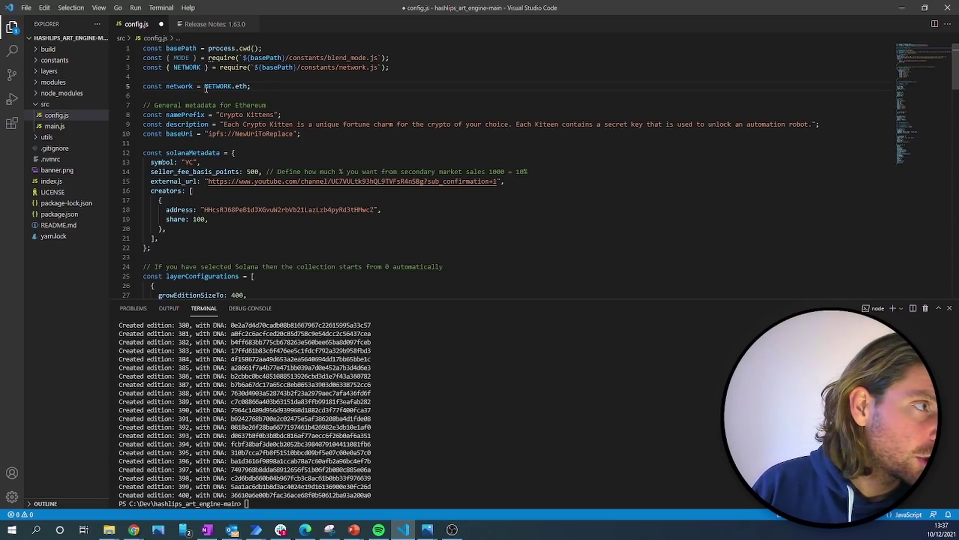
pyautogui.click(241, 86)
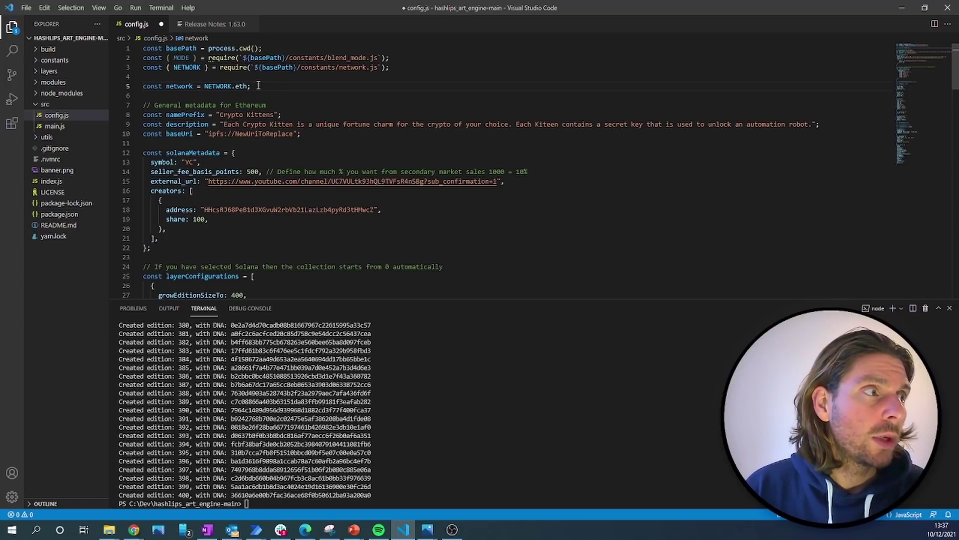
pyautogui.click(258, 86)
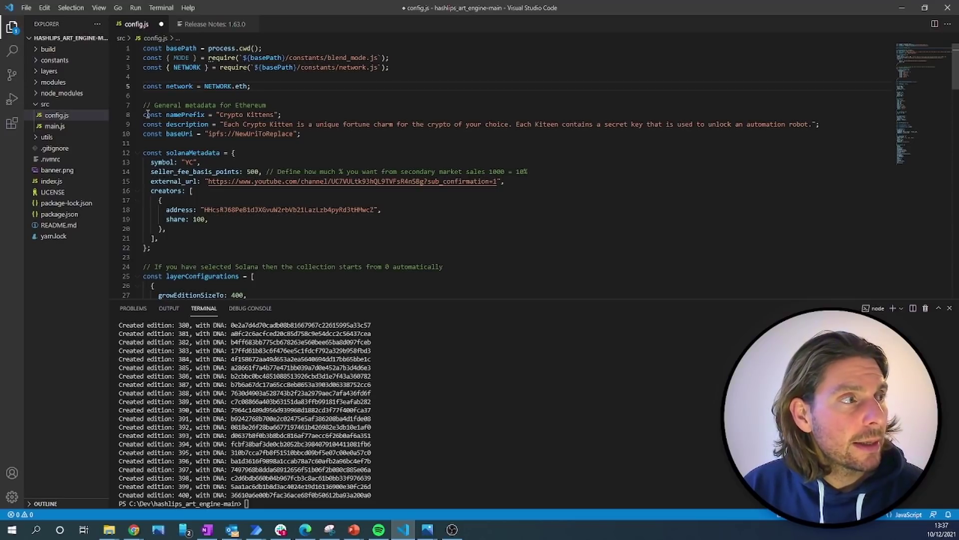
pyautogui.moveTo(144, 115); pyautogui.dragTo(327, 136)
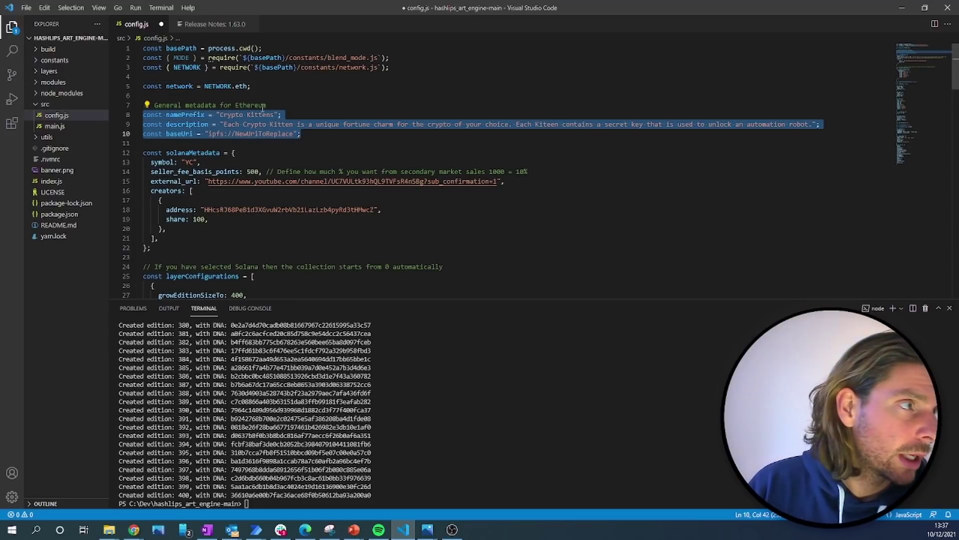
pyautogui.click(262, 114)
pyautogui.moveTo(232, 125); pyautogui.dragTo(234, 125)
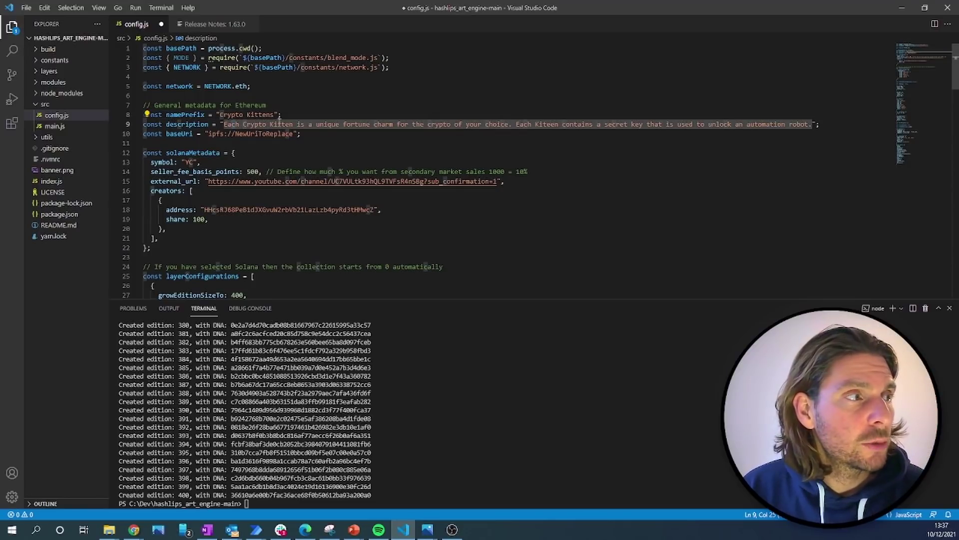
pyautogui.click(226, 134)
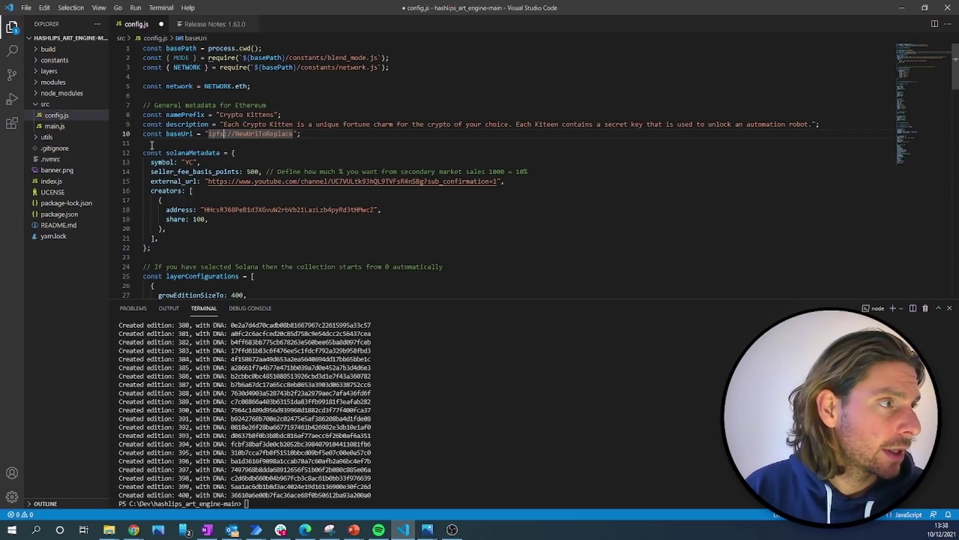
# Review the solanaMetadata block's seller fee, creator address and share, and continue down to the layerConfigurations section
pyautogui.click(173, 157)
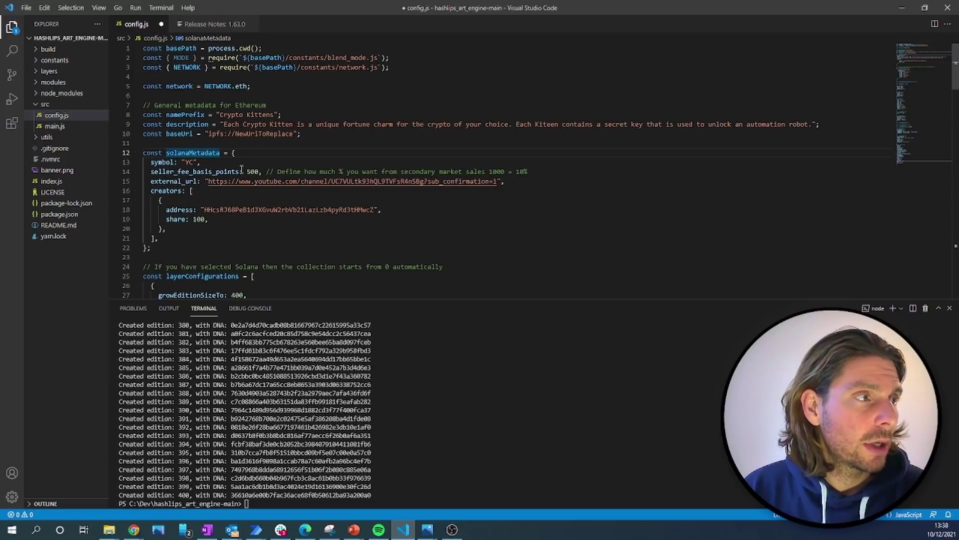
pyautogui.doubleClick(252, 172)
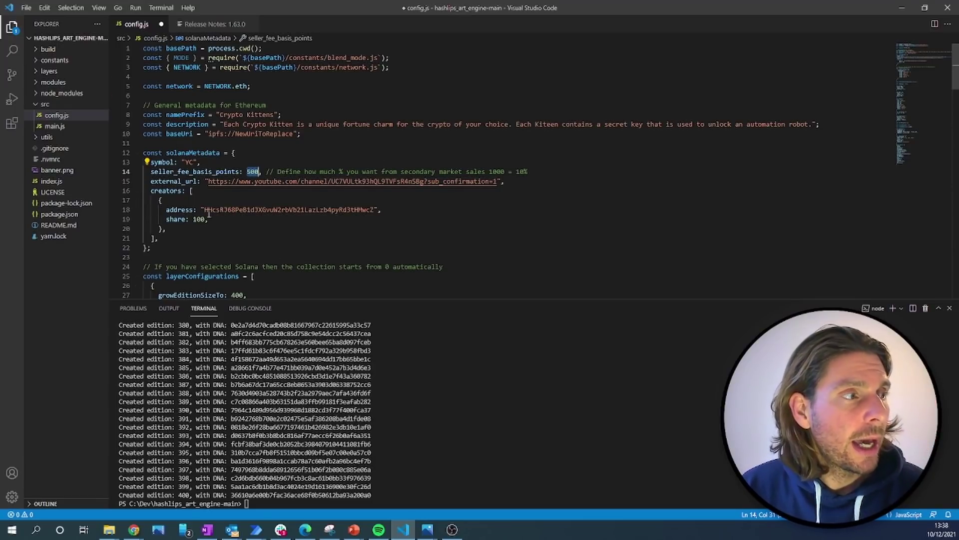
pyautogui.moveTo(204, 210); pyautogui.dragTo(376, 210)
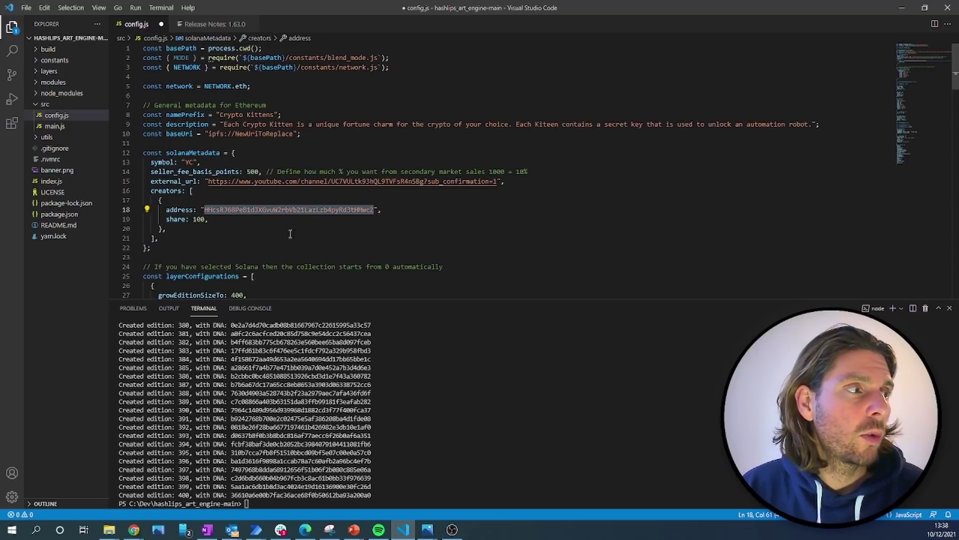
pyautogui.click(200, 219)
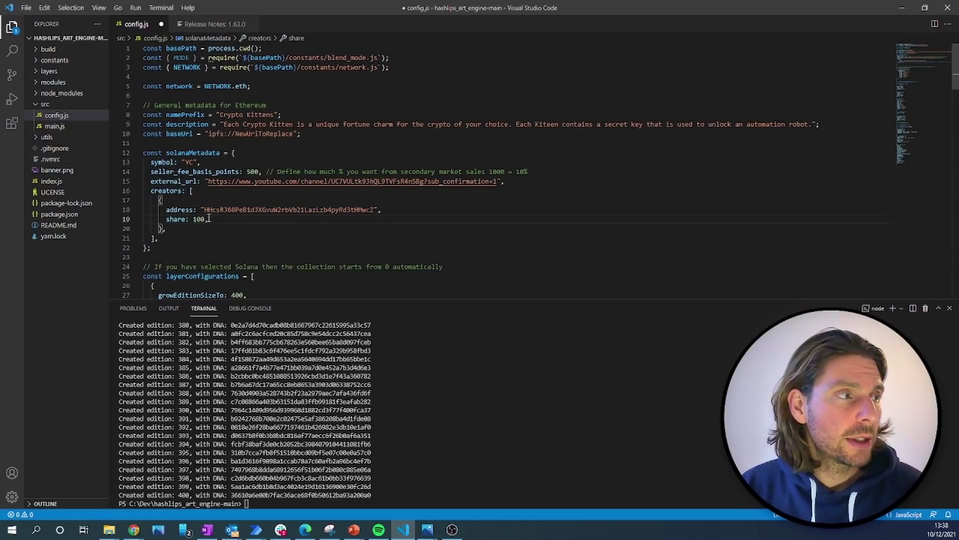
pyautogui.doubleClick(202, 219)
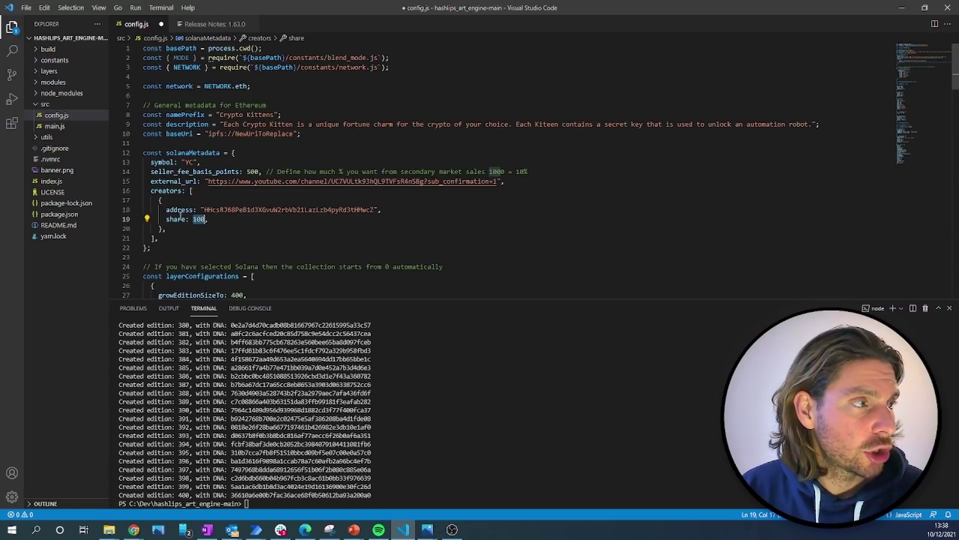
pyautogui.scroll(-1, 267, 185)
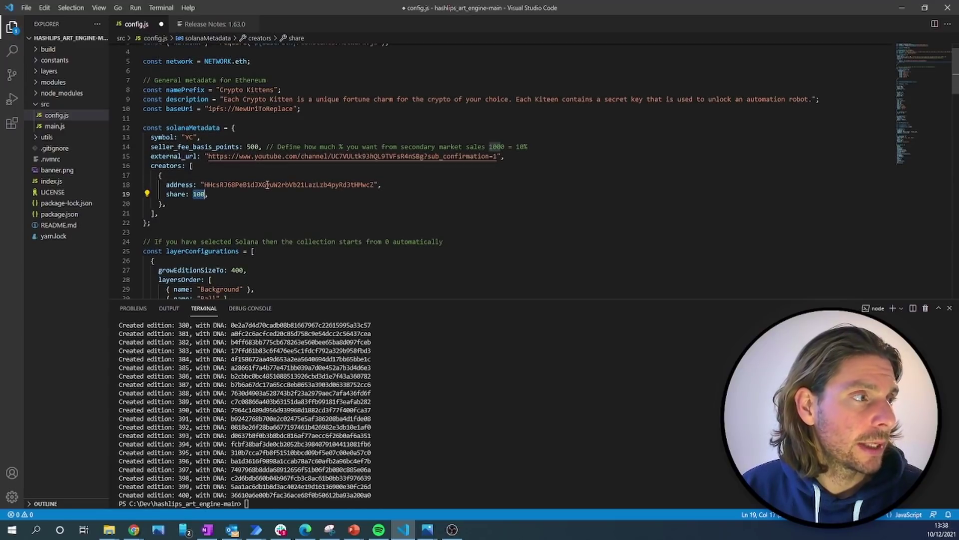
pyautogui.moveTo(207, 184); pyautogui.dragTo(339, 185)
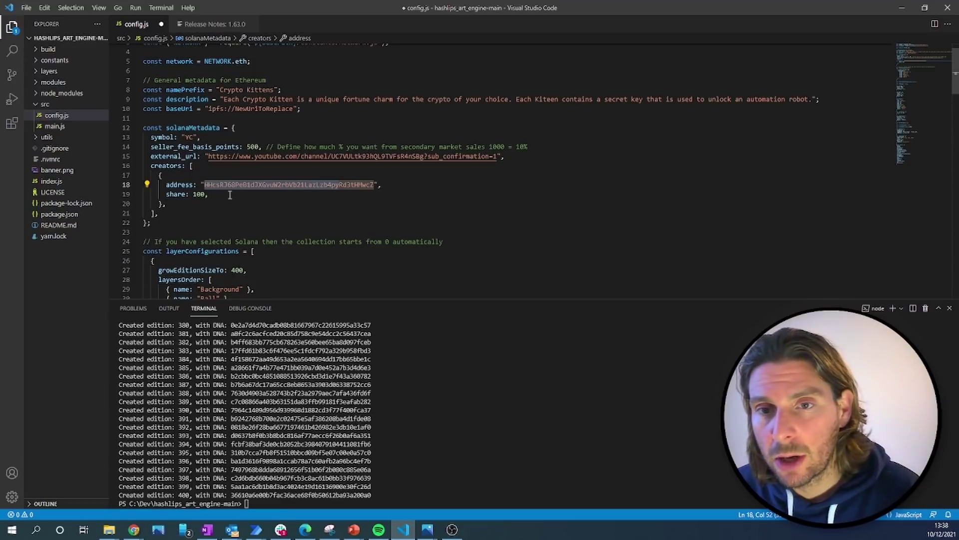
pyautogui.scroll(-4, 230, 195)
pyautogui.scroll(-2, 242, 163)
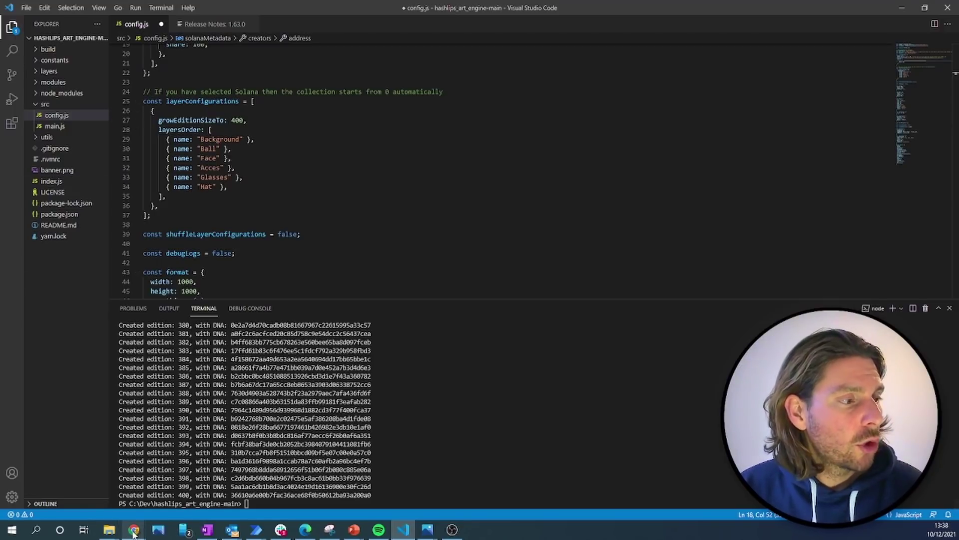
pyautogui.moveTo(134, 529)
pyautogui.click(56, 485)
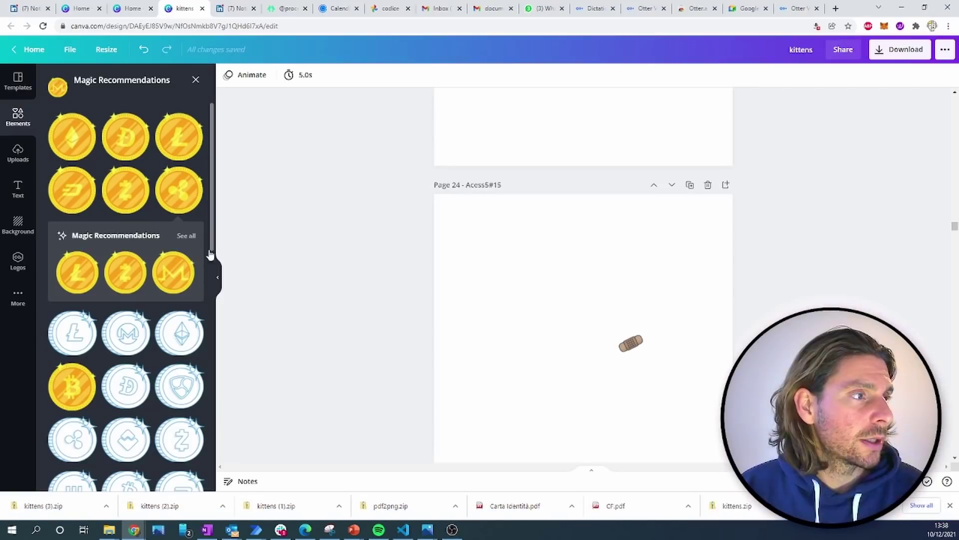
pyautogui.scroll(5, 544, 324)
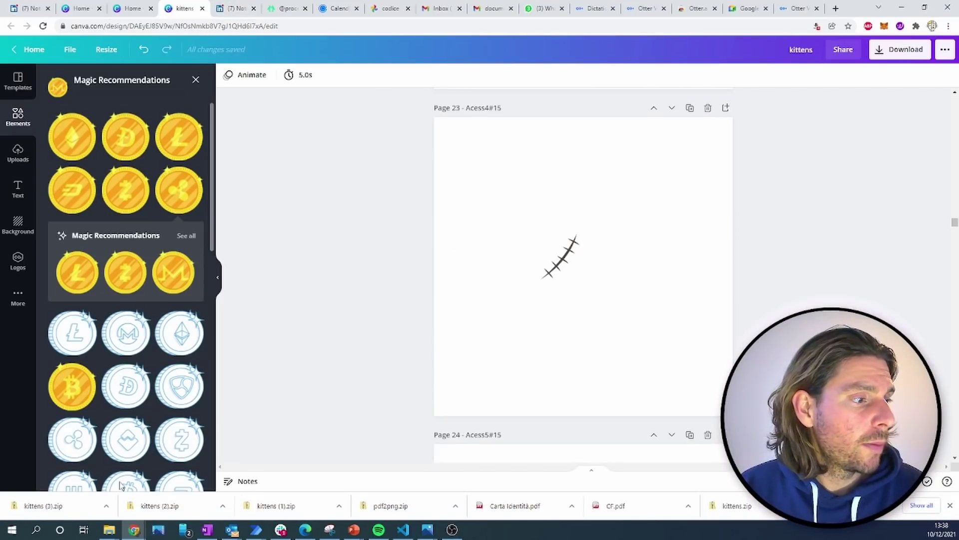
# Switch to the untitled 1000 x 1000 px shark design in Canva and download all pages as PNG with a transparent background
pyautogui.moveTo(134, 529)
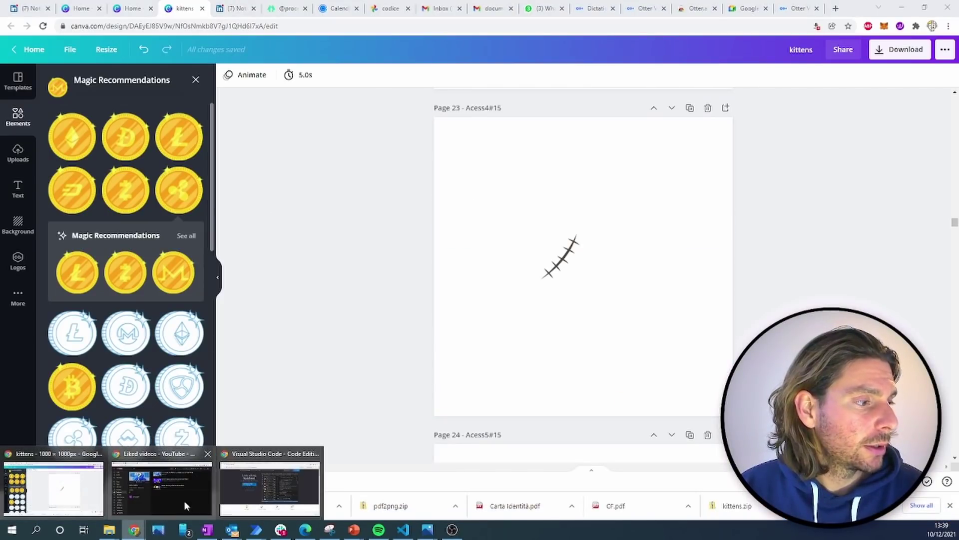
pyautogui.click(245, 477)
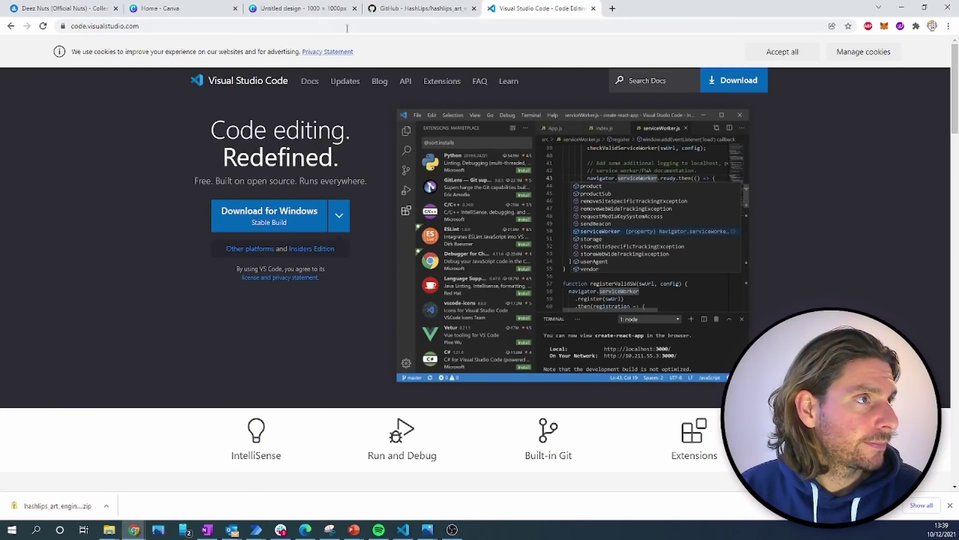
pyautogui.click(295, 8)
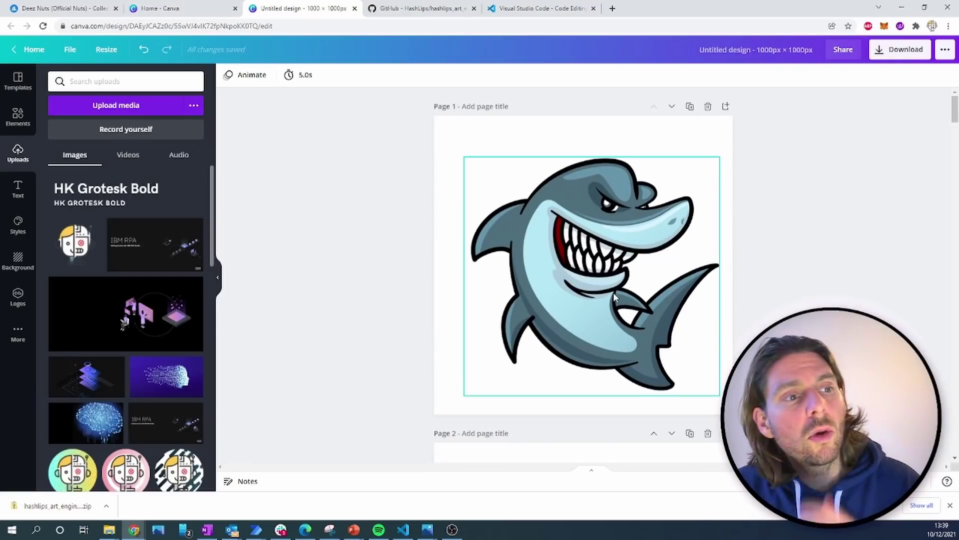
pyautogui.scroll(-15, 615, 292)
pyautogui.scroll(-20, 618, 287)
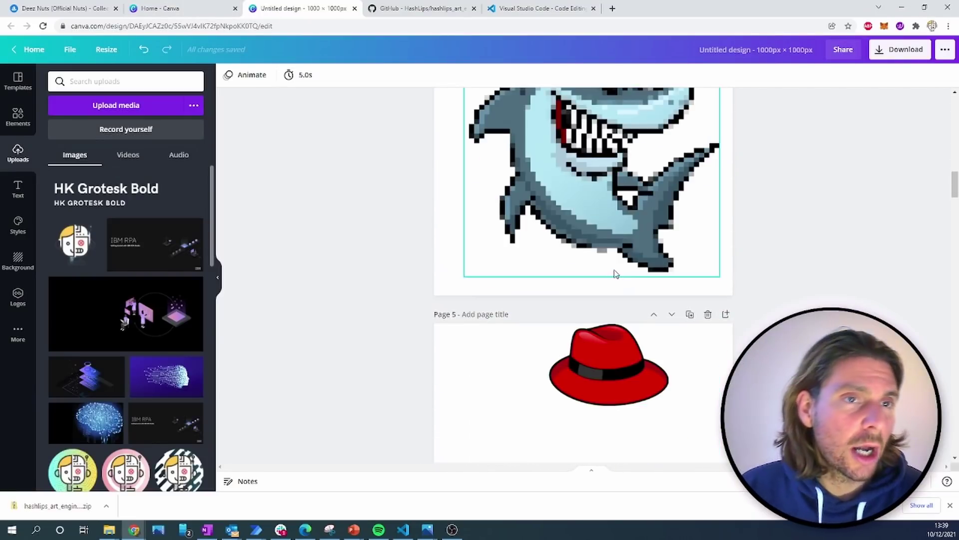
pyautogui.scroll(-20, 670, 235)
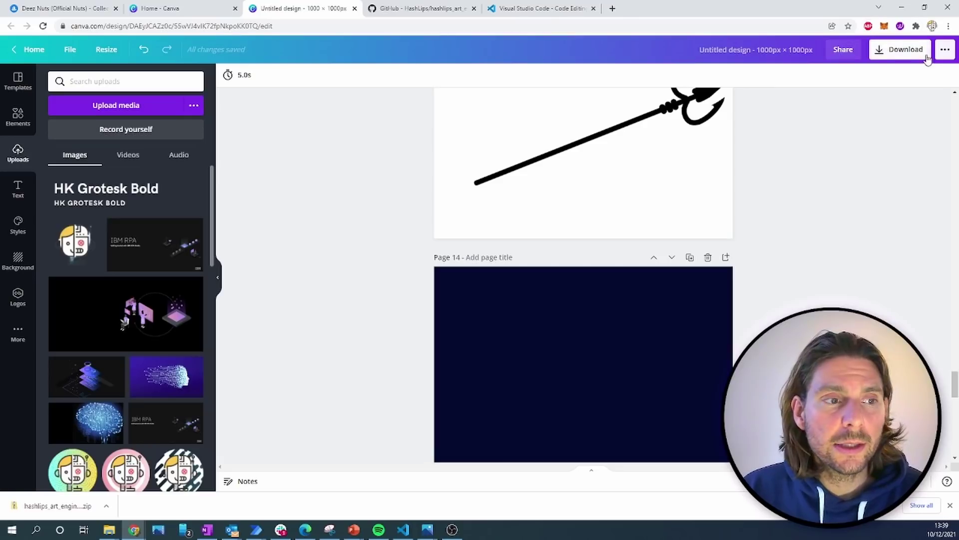
pyautogui.click(890, 50)
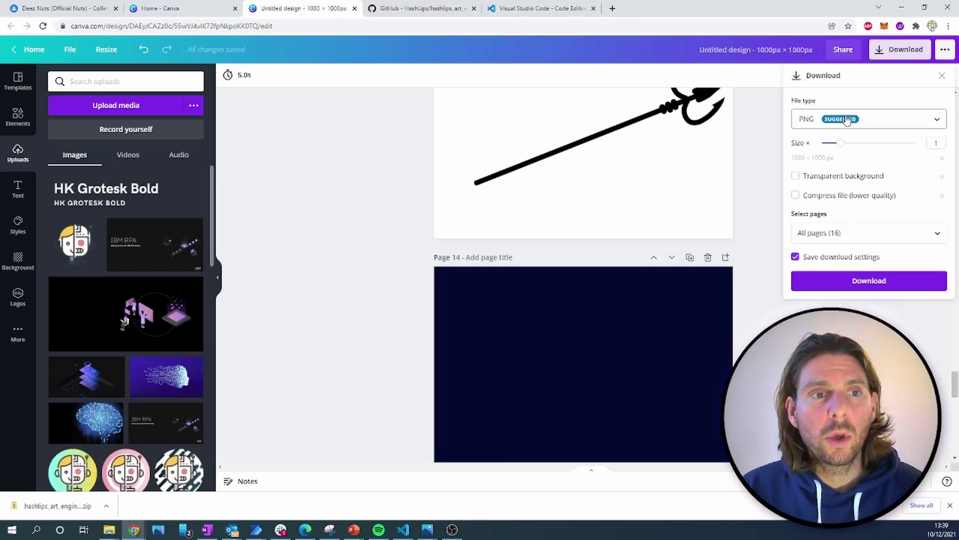
pyautogui.click(843, 178)
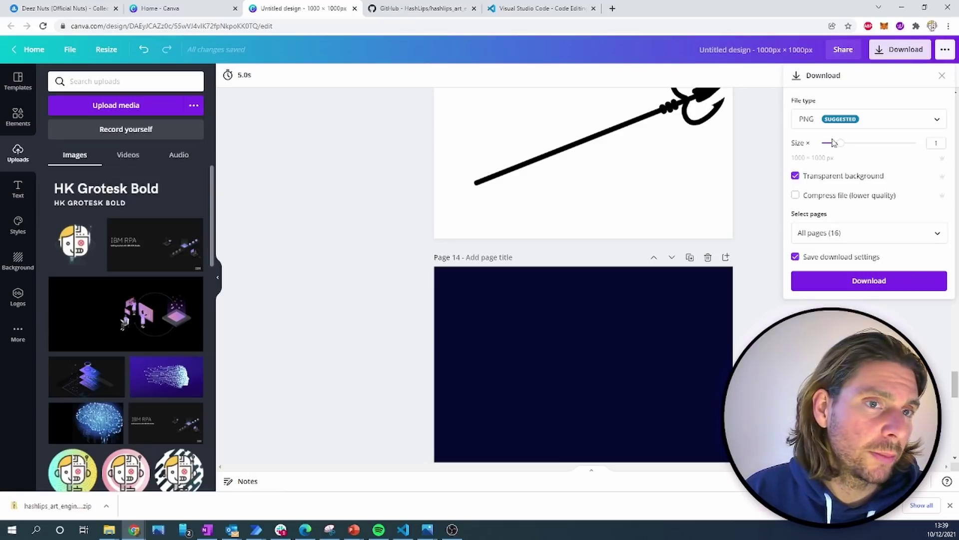
pyautogui.click(858, 289)
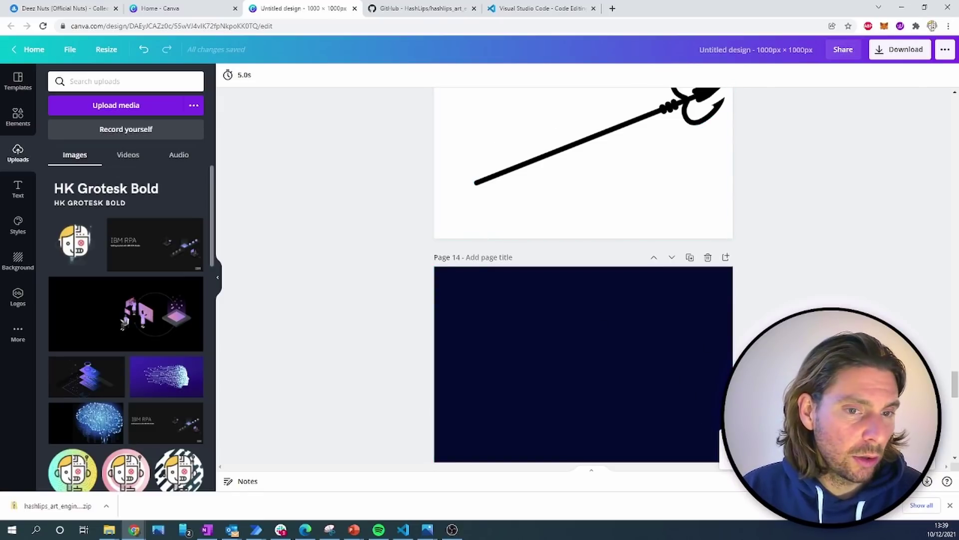
# Switch back to Visual Studio Code and review the growEditionSizeTo and layersOrder settings in config.js
pyautogui.click(109, 529)
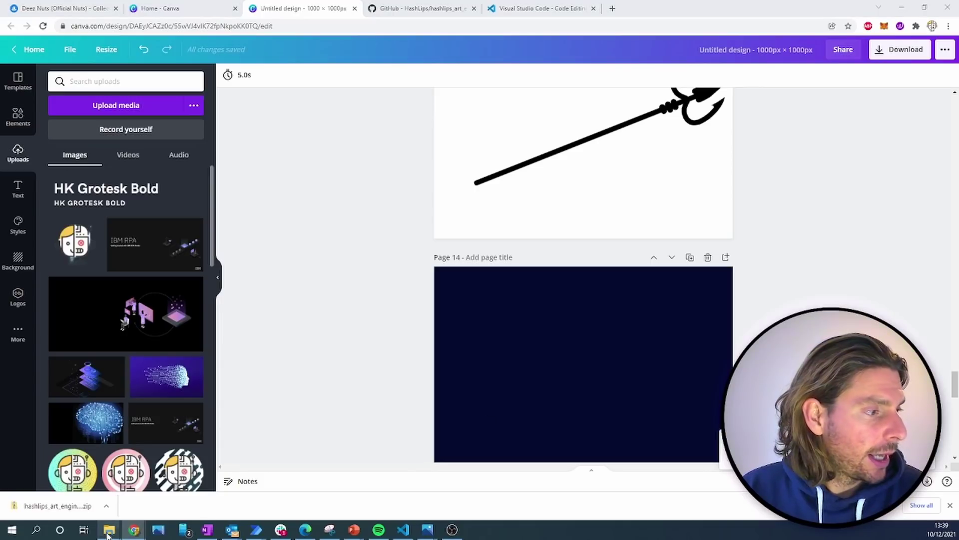
pyautogui.click(406, 530)
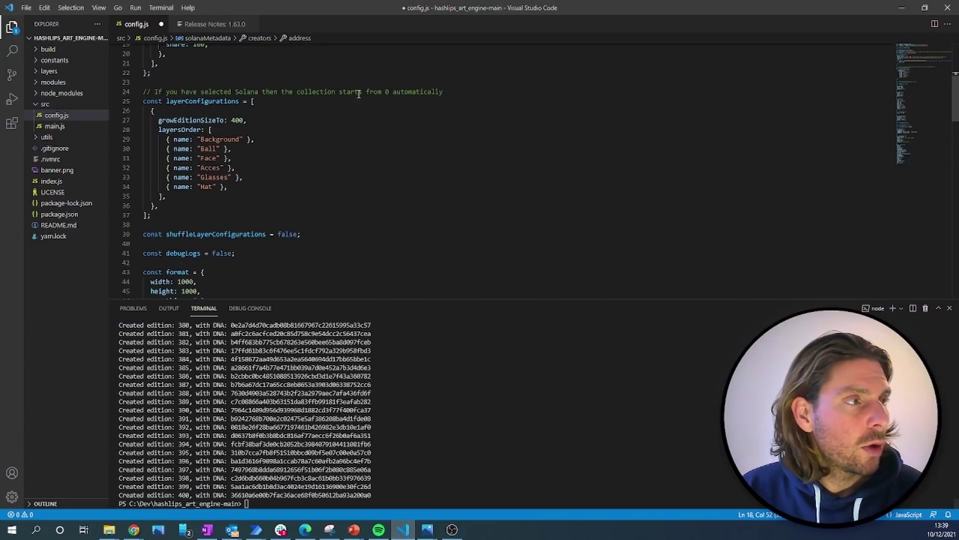
pyautogui.scroll(4, 306, 143)
pyautogui.scroll(-3, 306, 142)
pyautogui.scroll(1, 300, 130)
pyautogui.scroll(-1, 295, 125)
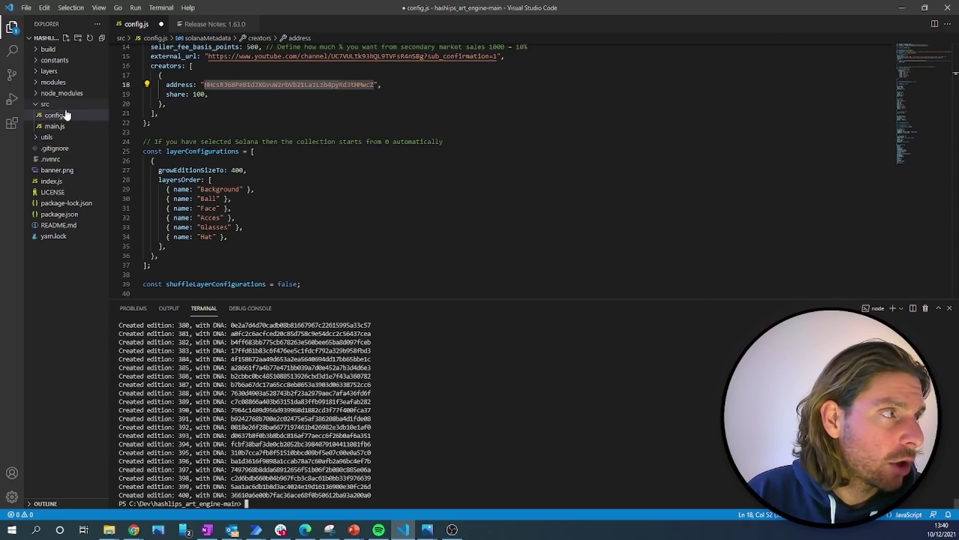
# Bring up the integrated terminal and try to run npm build
pyautogui.click(98, 8)
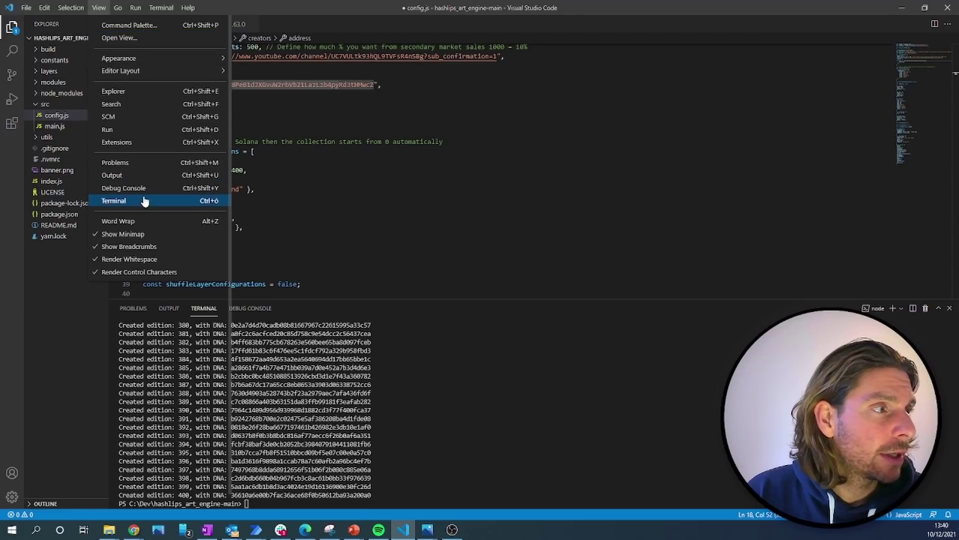
pyautogui.click(195, 204)
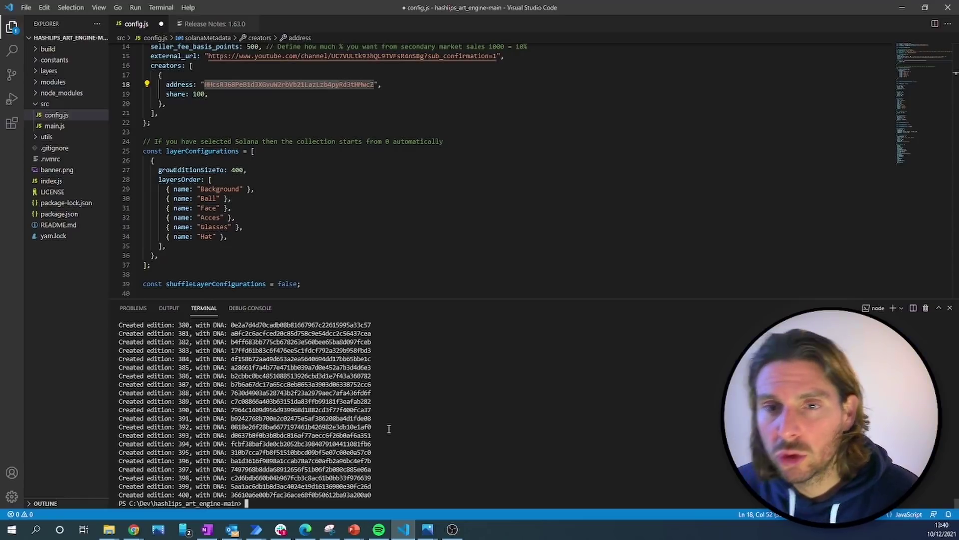
pyautogui.write('npm ')
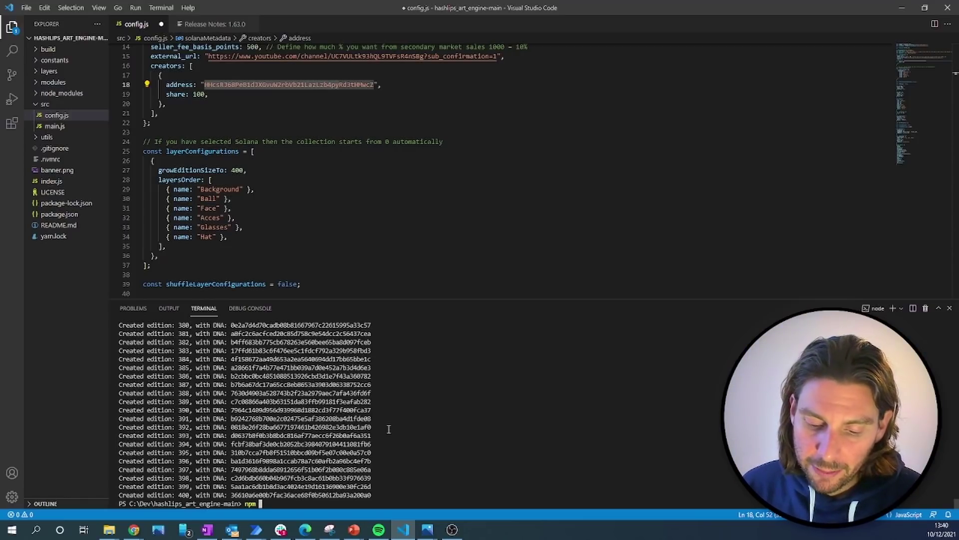
pyautogui.write('biui')
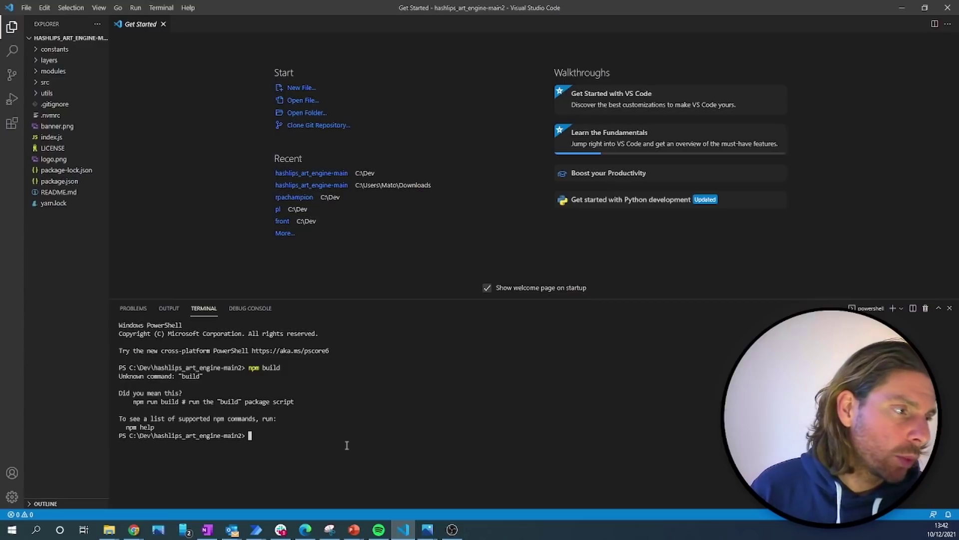
# Run npm install in the hashlips_art_engine-main2 project folder to install its dependencies
pyautogui.press('Up')
pyautogui.press('Up')
pyautogui.press('Down')
pyautogui.press('Down')
pyautogui.press('Up')
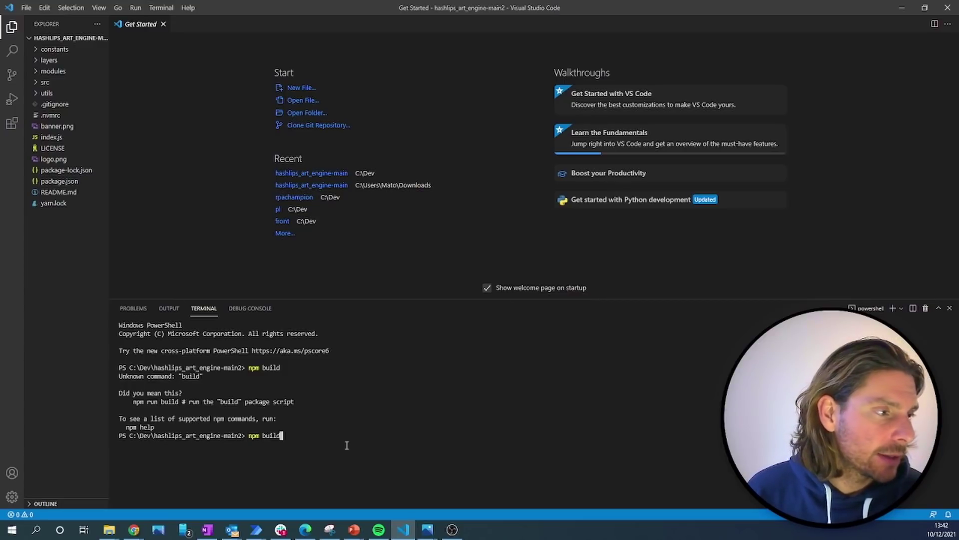
pyautogui.press('Up')
pyautogui.press('Up')
pyautogui.press('Up')
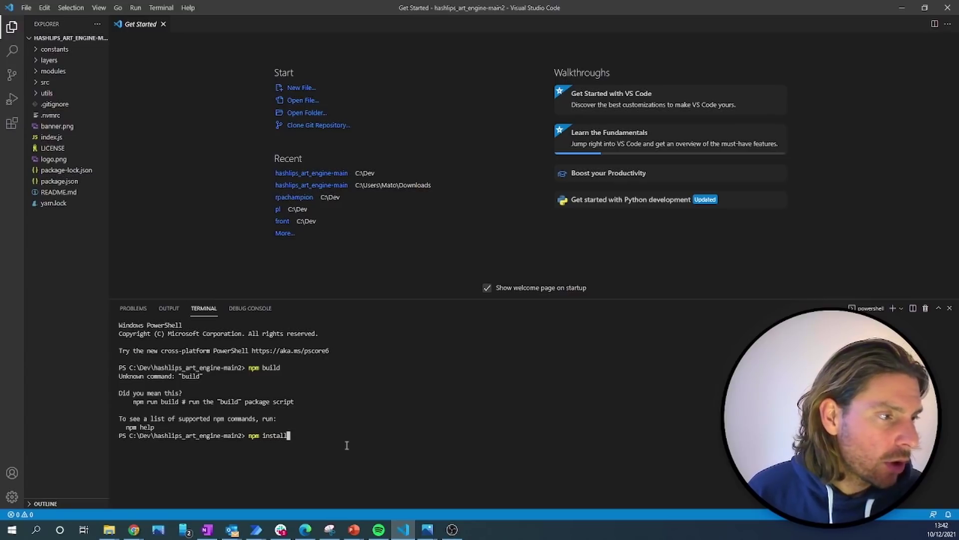
pyautogui.press('Return')
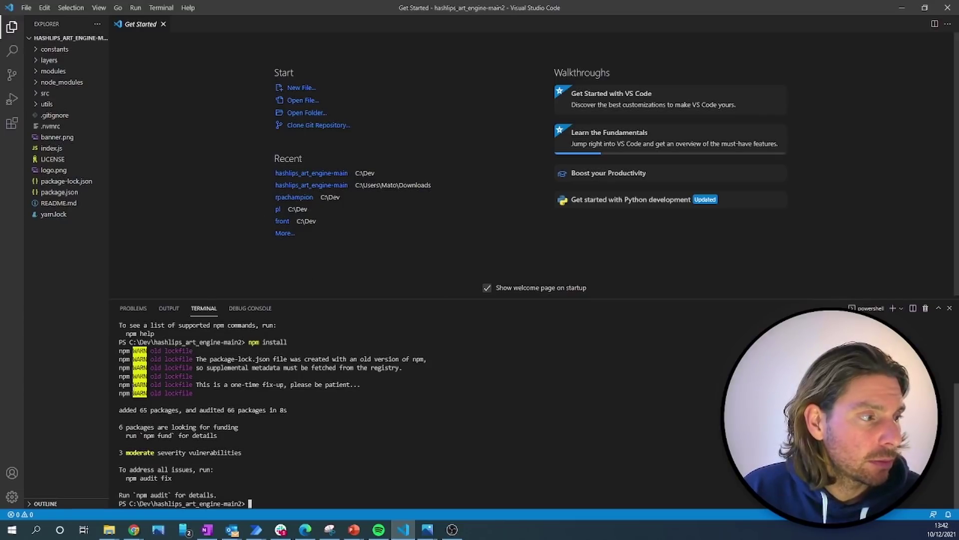
# Open config.js from the src folder and review its layerConfigurations section with growEditionSizeTo and layersOrder
pyautogui.click(40, 94)
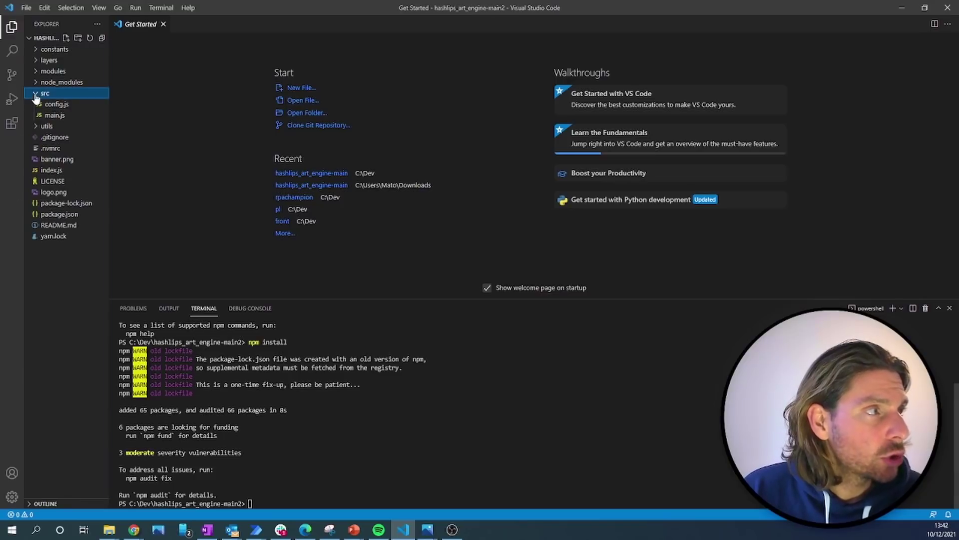
pyautogui.doubleClick(55, 103)
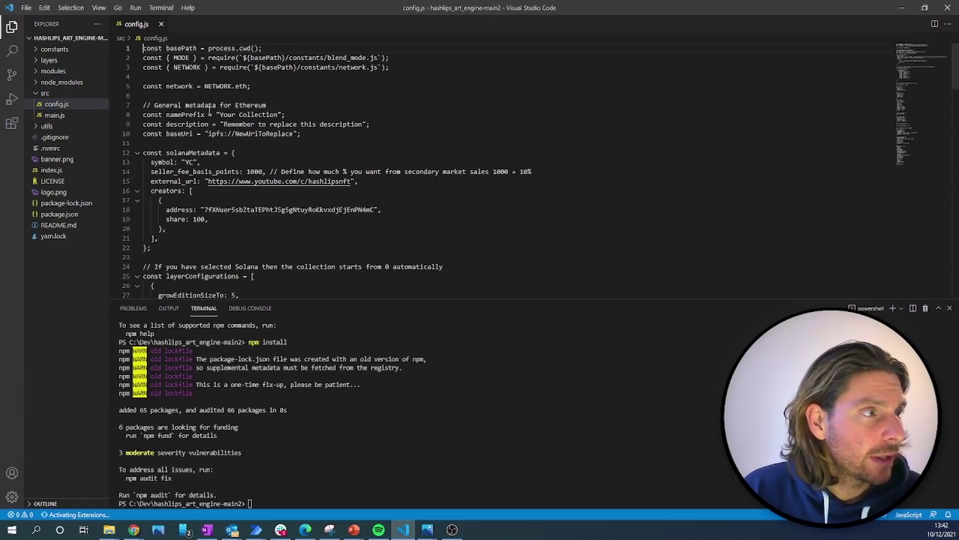
pyautogui.scroll(-4, 234, 172)
pyautogui.scroll(-2, 234, 172)
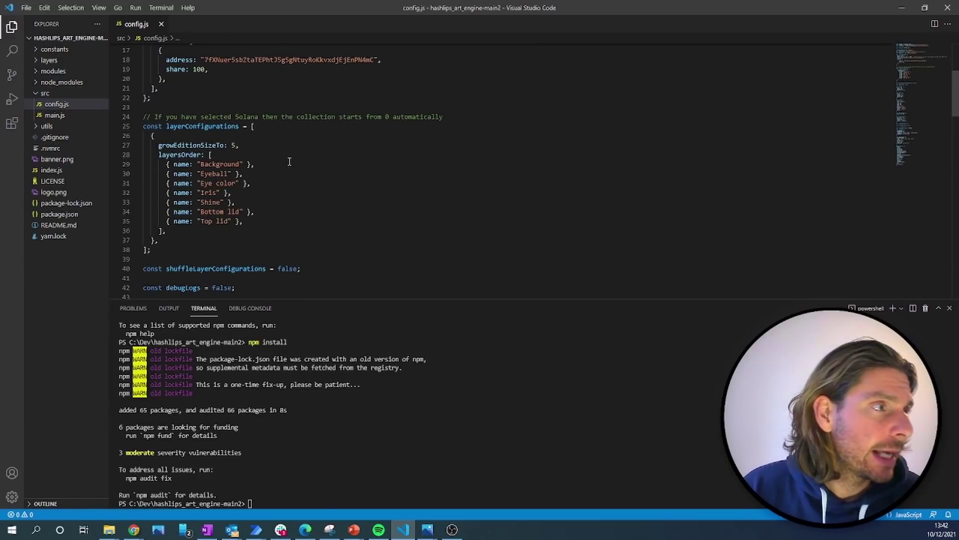
pyautogui.scroll(3, 290, 161)
pyautogui.scroll(-2, 289, 161)
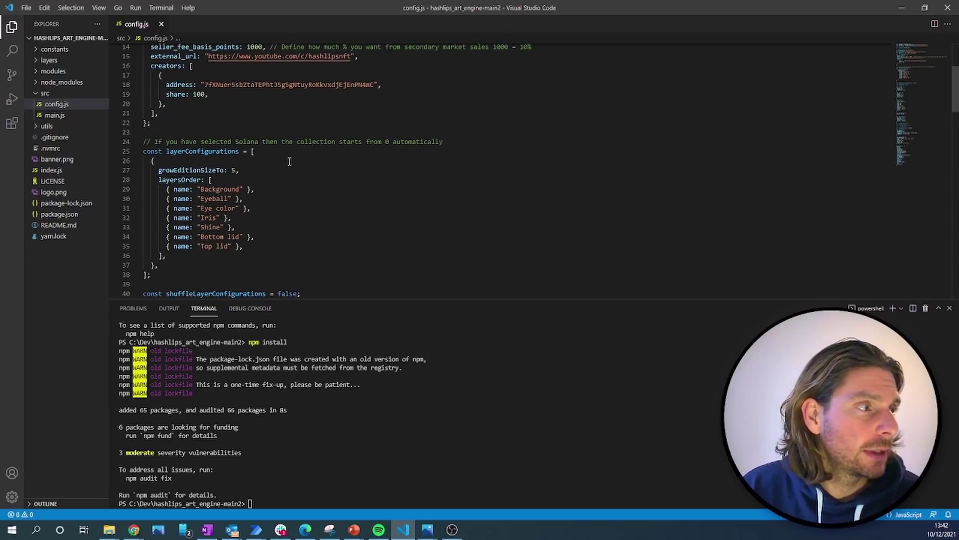
pyautogui.scroll(-2, 289, 161)
# Run node index.js in the terminal to generate the sample collection
pyautogui.click(298, 499)
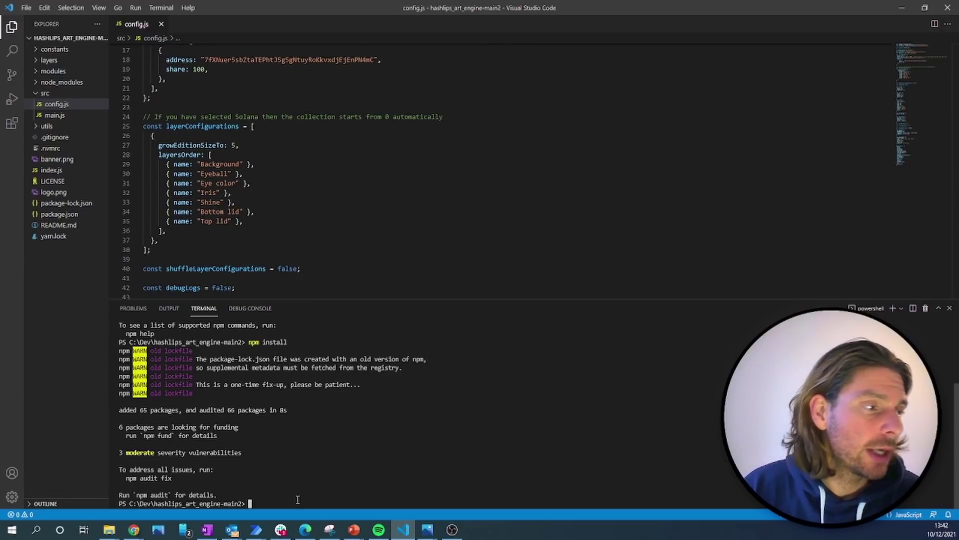
pyautogui.write('node index.js')
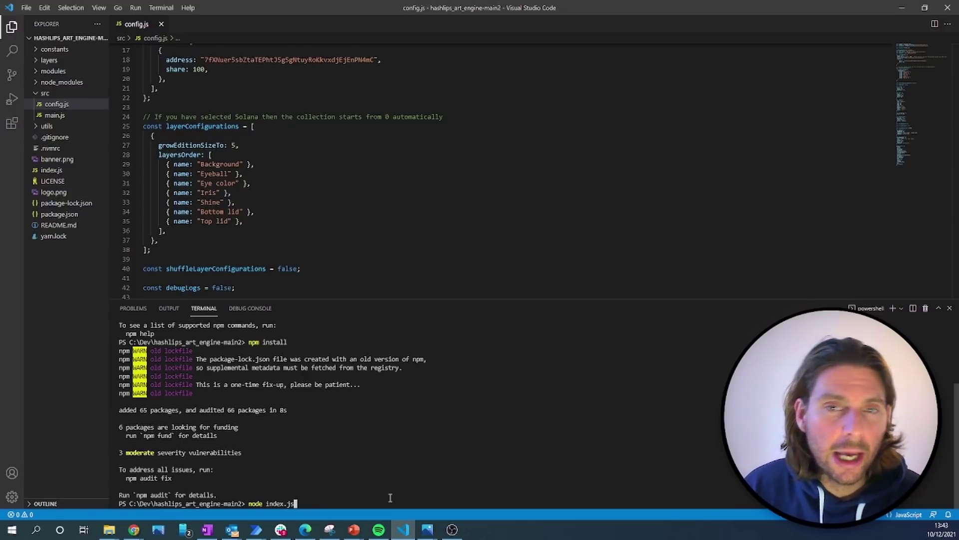
pyautogui.press('Return')
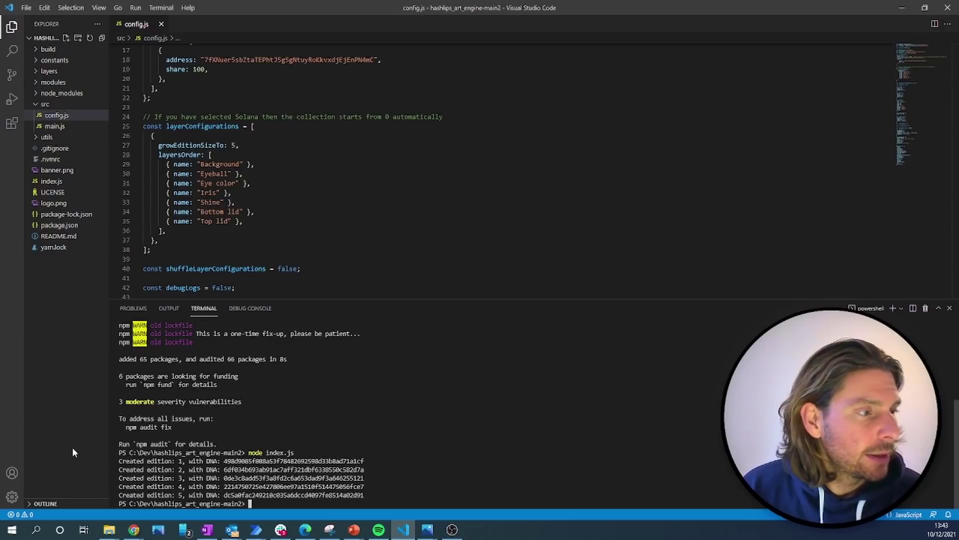
# Compare the created editions with growEditionSizeTo, and view the generated images in the project's build/images folder in File Explorer
pyautogui.moveTo(179, 460); pyautogui.dragTo(188, 495)
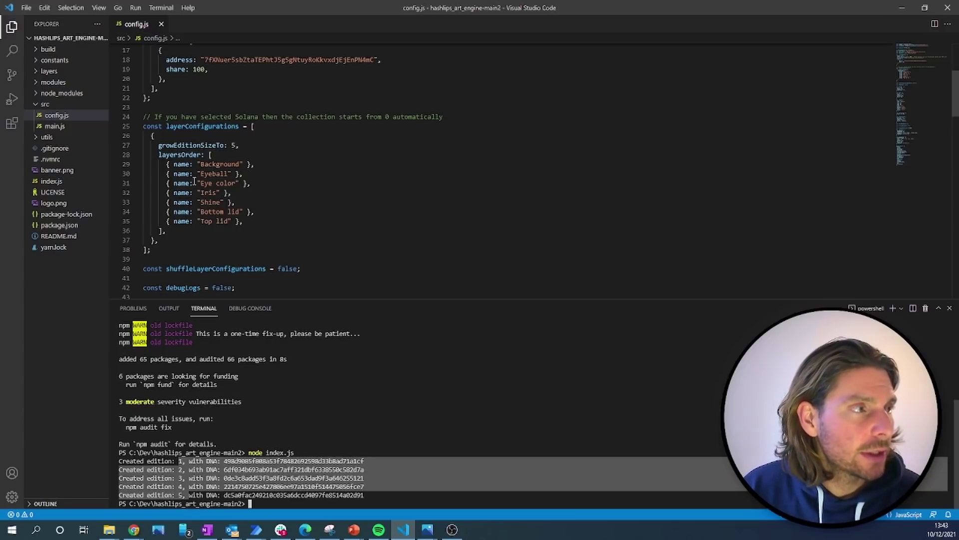
pyautogui.doubleClick(231, 146)
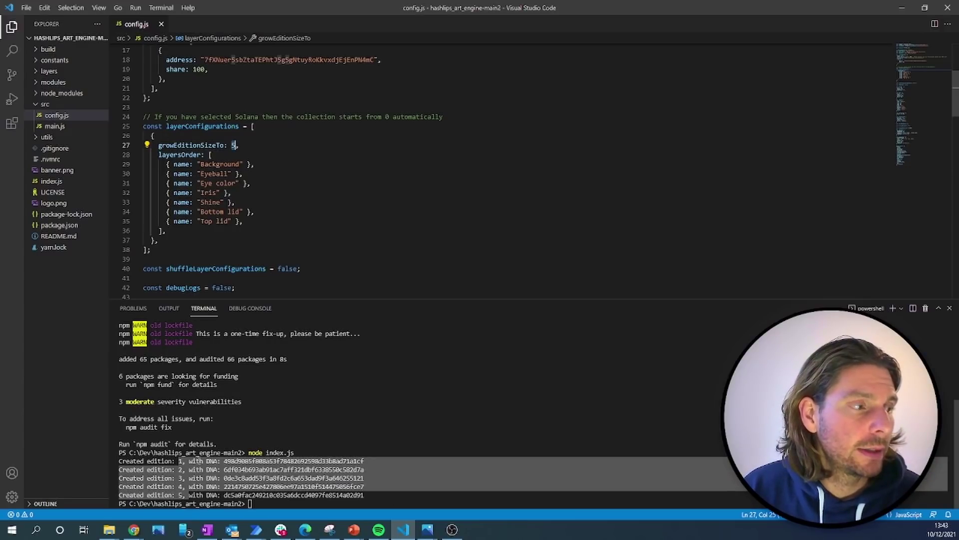
pyautogui.moveTo(109, 529)
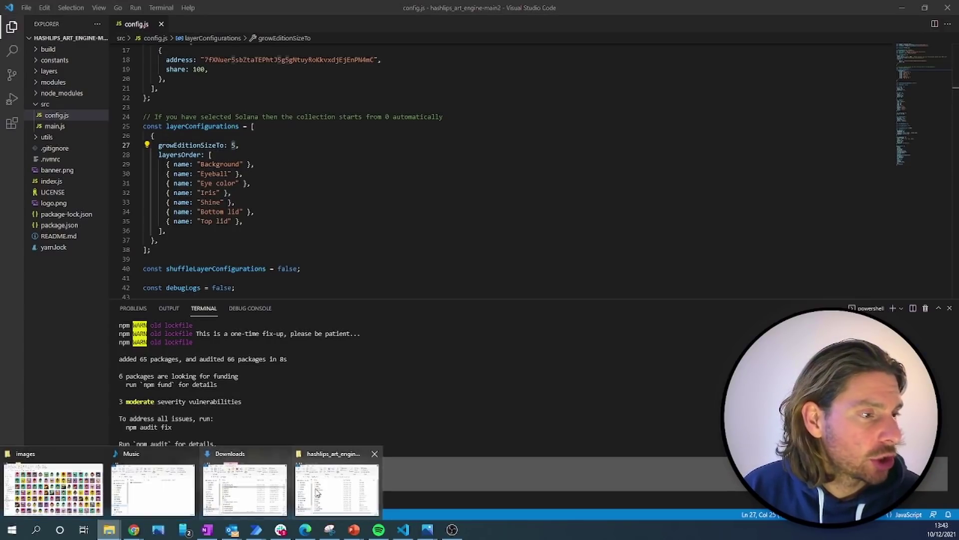
pyautogui.click(365, 472)
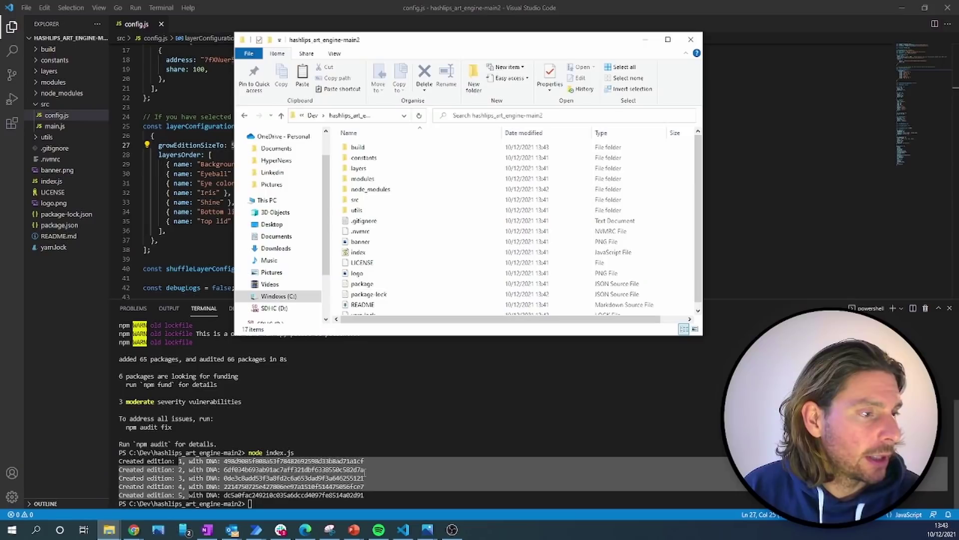
pyautogui.doubleClick(384, 152)
pyautogui.doubleClick(380, 148)
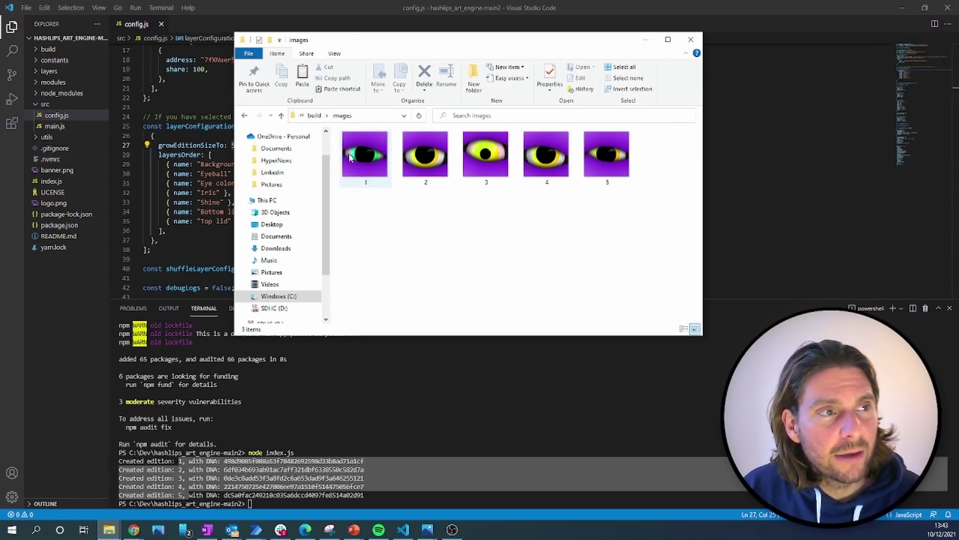
# Go back to the project folder, open its layers folder, and place the window beside the layersOrder code
pyautogui.click(245, 116)
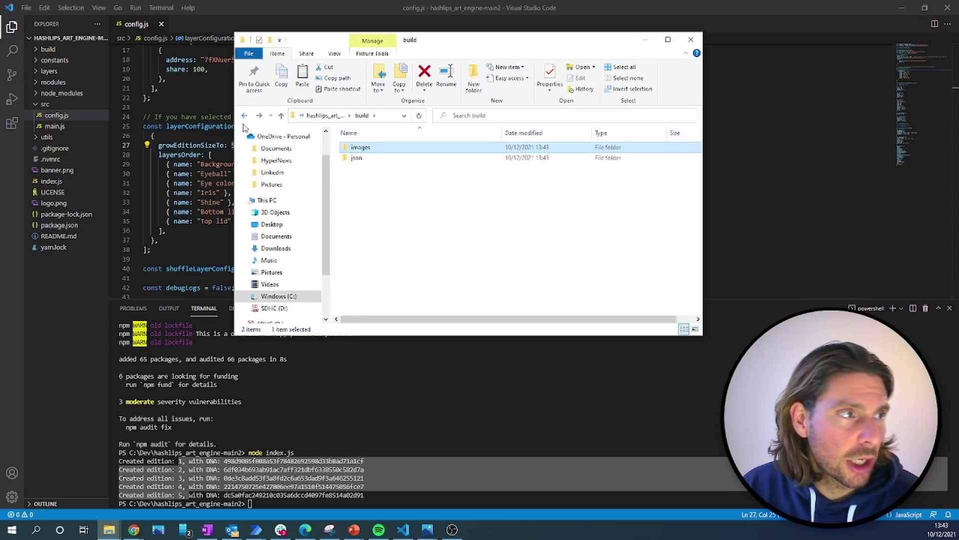
pyautogui.click(245, 116)
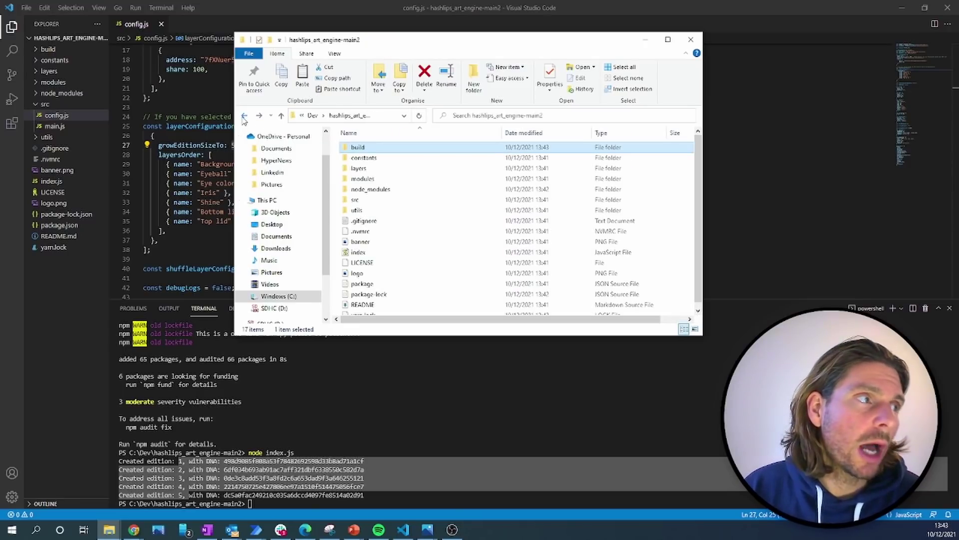
pyautogui.doubleClick(384, 173)
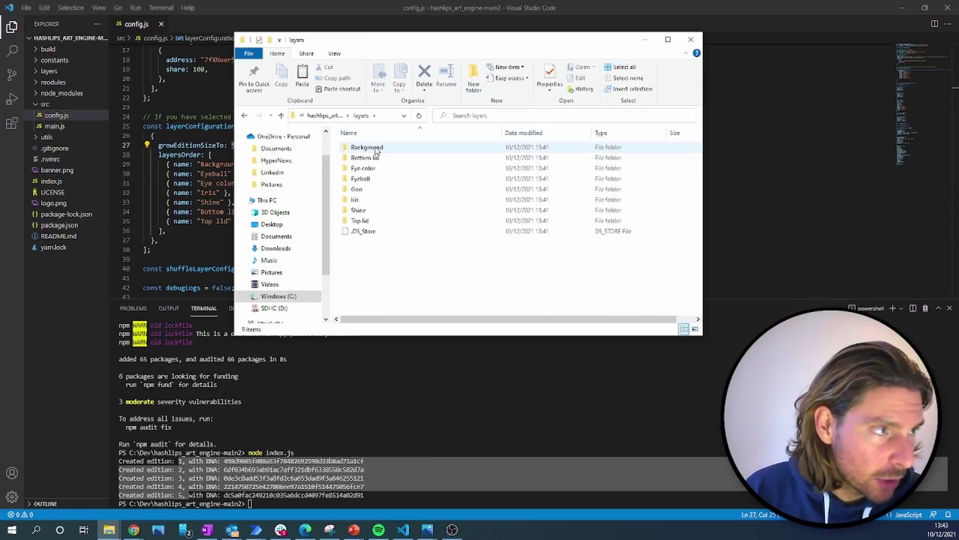
pyautogui.moveTo(413, 40); pyautogui.dragTo(627, 35)
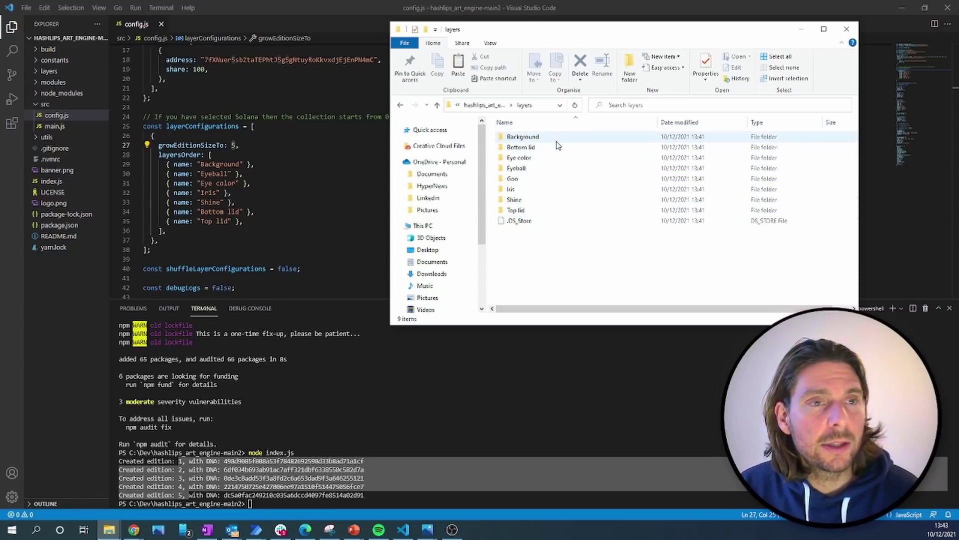
# Rename the Bottom lid folder as Shark
pyautogui.click(537, 149)
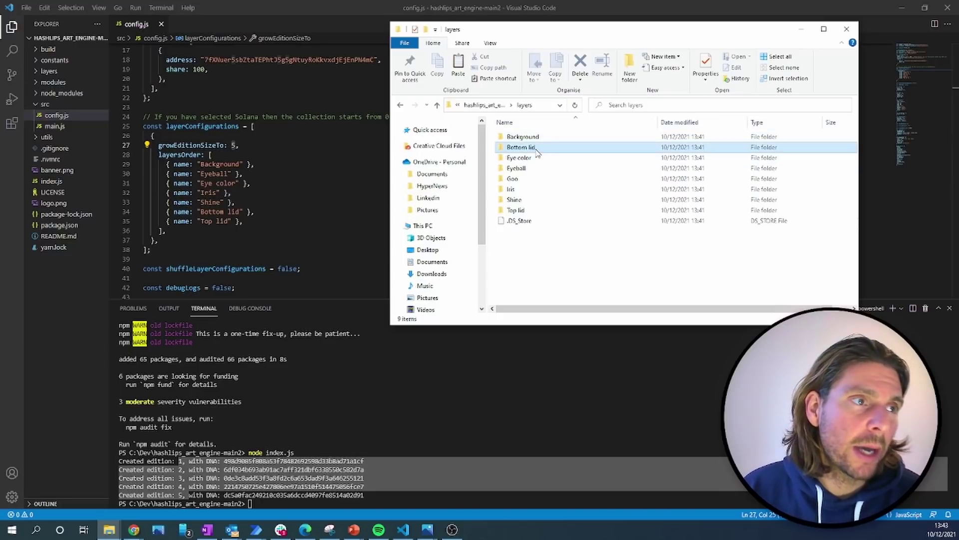
pyautogui.click(536, 149)
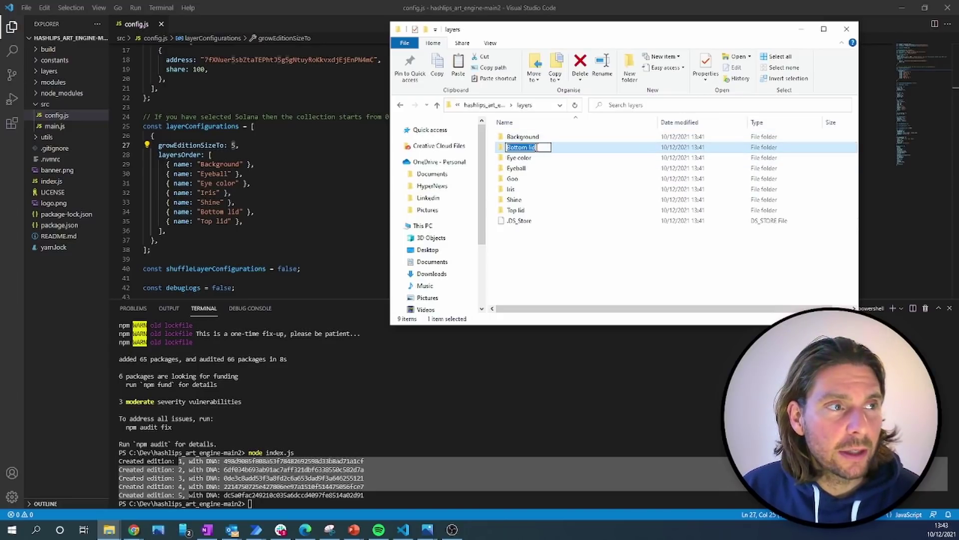
pyautogui.write('S')
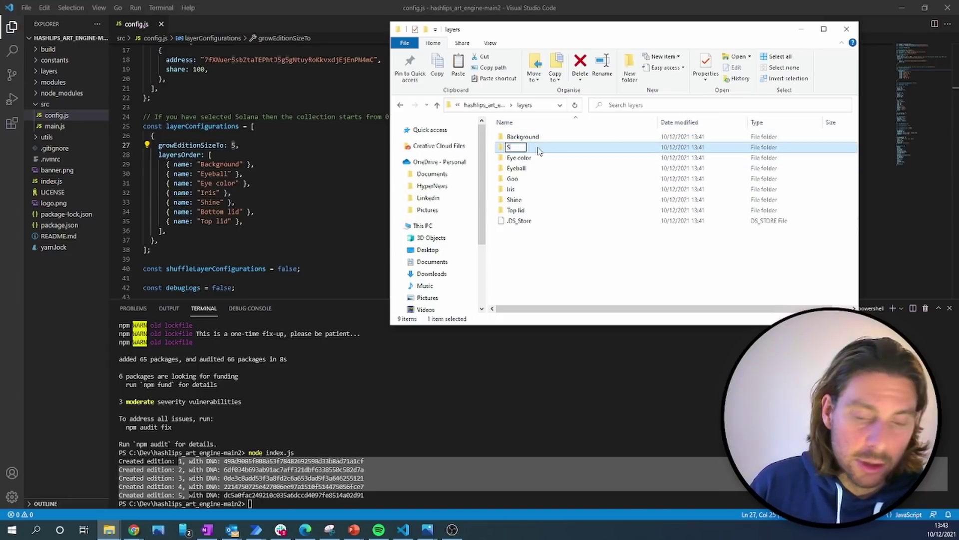
pyautogui.write('hark')
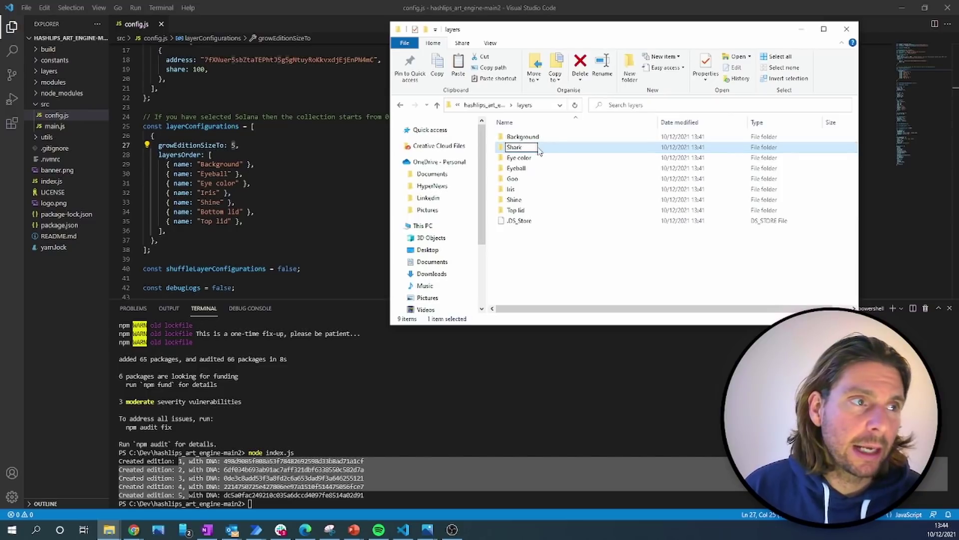
pyautogui.press('Return')
# Rename the Eye color folder as Chain
pyautogui.click(533, 158)
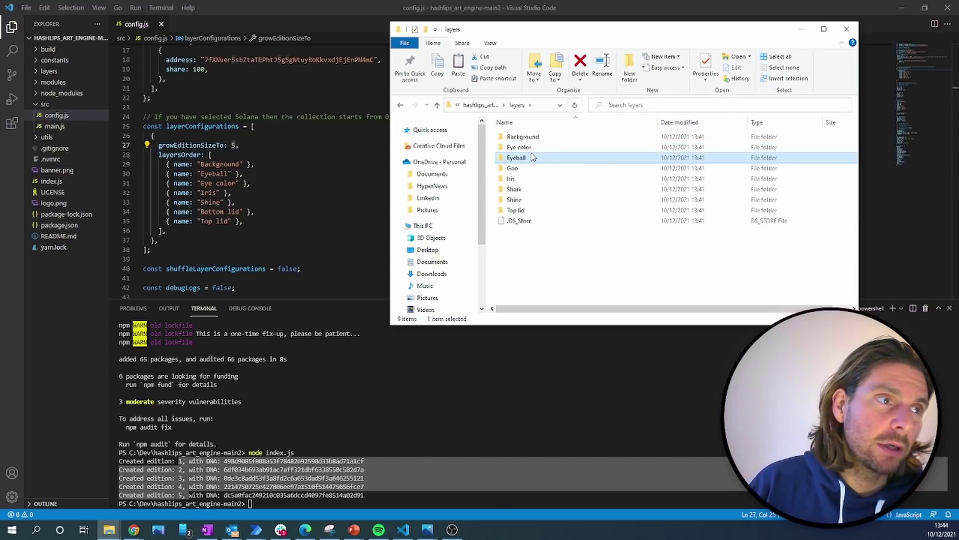
pyautogui.click(533, 151)
pyautogui.click(534, 148)
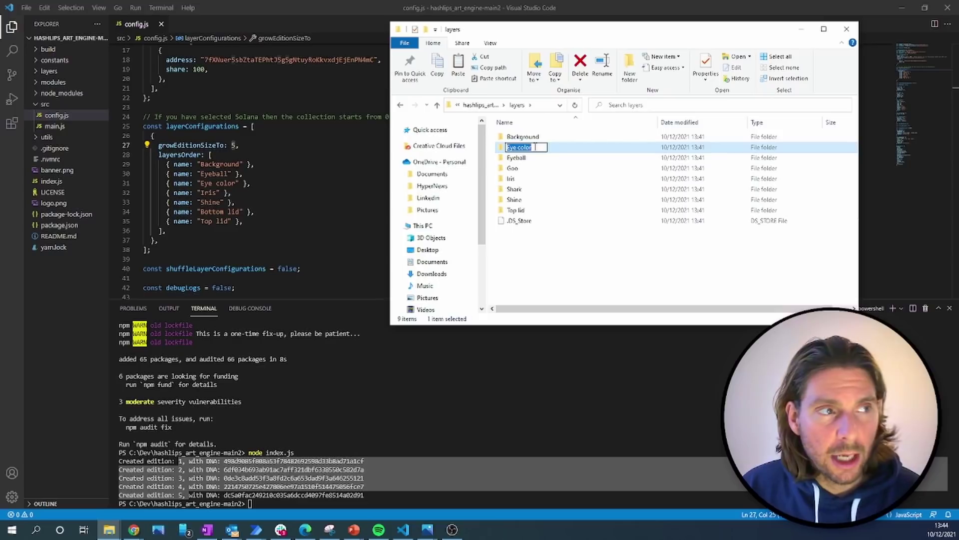
pyautogui.write('Chain')
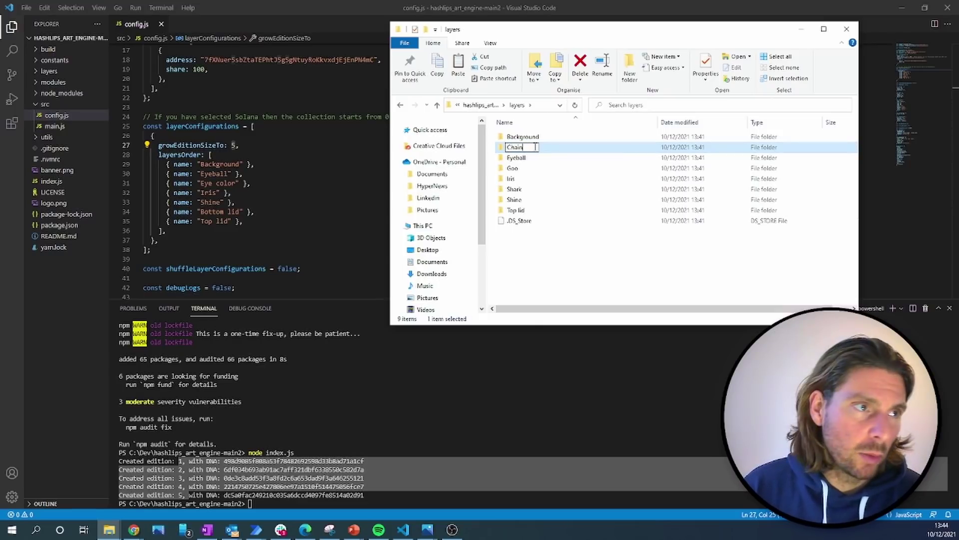
# Rename the Eyeball folder as Gun
pyautogui.click(562, 162)
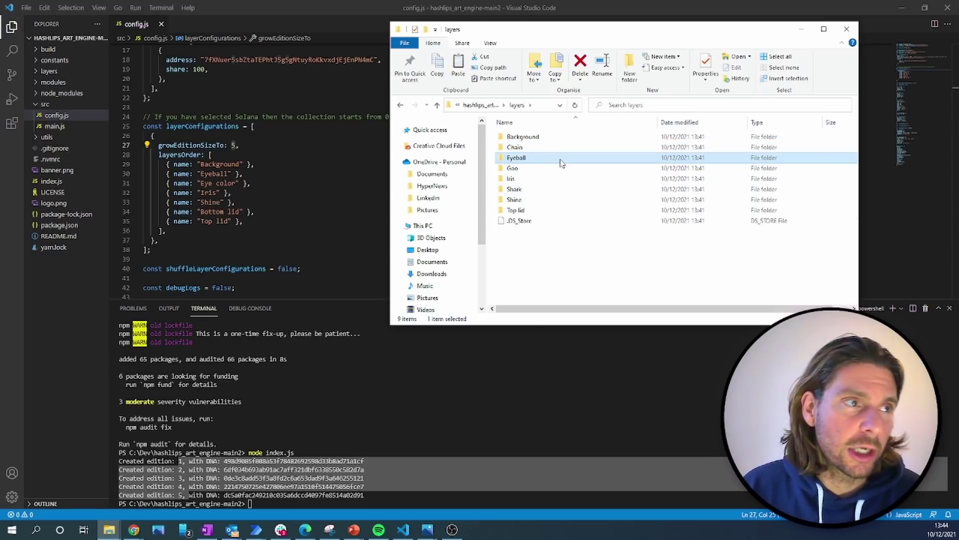
pyautogui.press('F2')
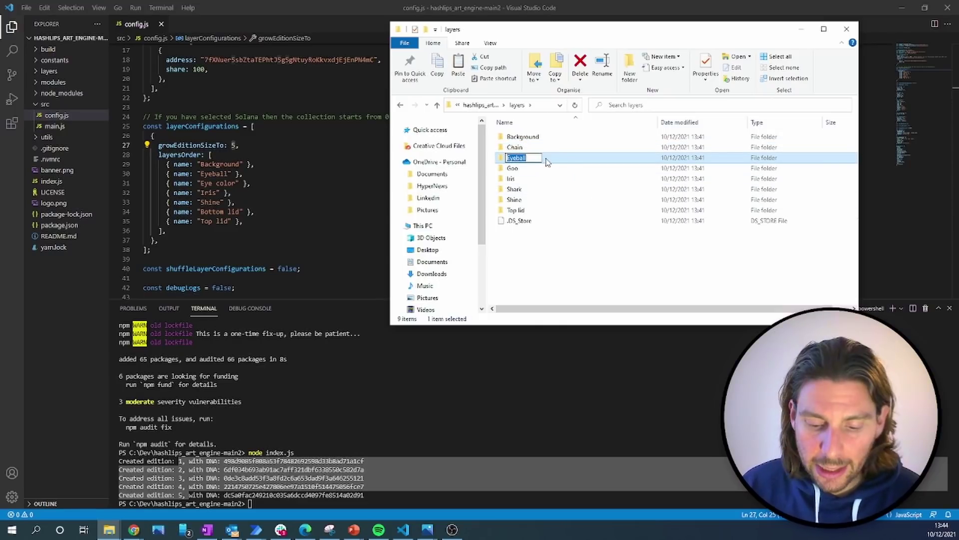
pyautogui.write('Gun')
pyautogui.press('Return')
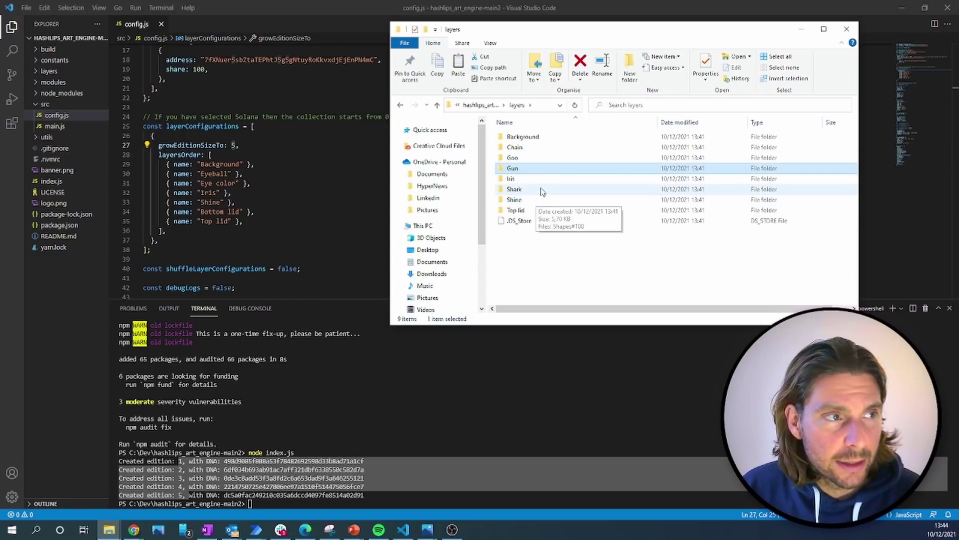
# Delete the Gun, Iris, Shine and Top lid folders from the layers folder
pyautogui.keyDown('ctrl'); pyautogui.click(539, 181); pyautogui.keyUp('ctrl')
pyautogui.press('Delete')
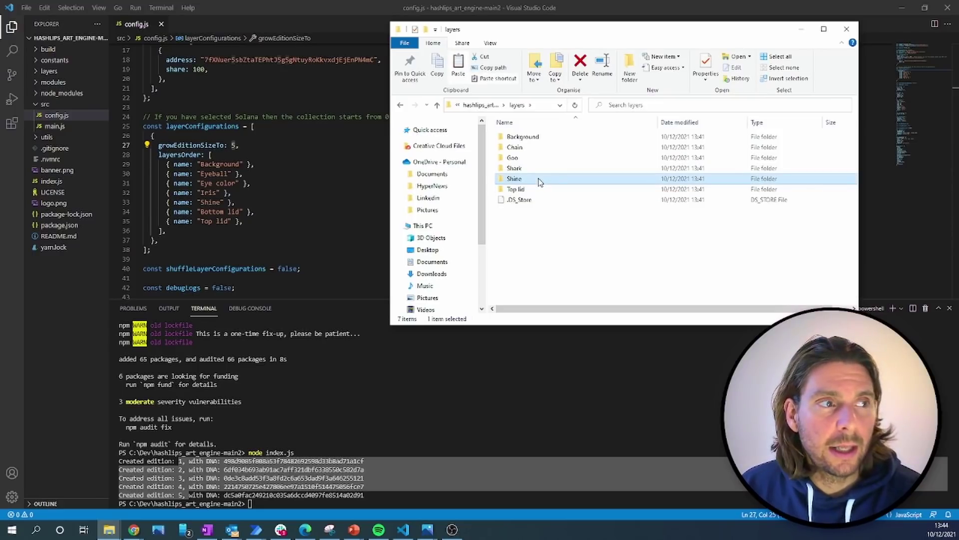
pyautogui.press('Delete')
pyautogui.press('Delete')
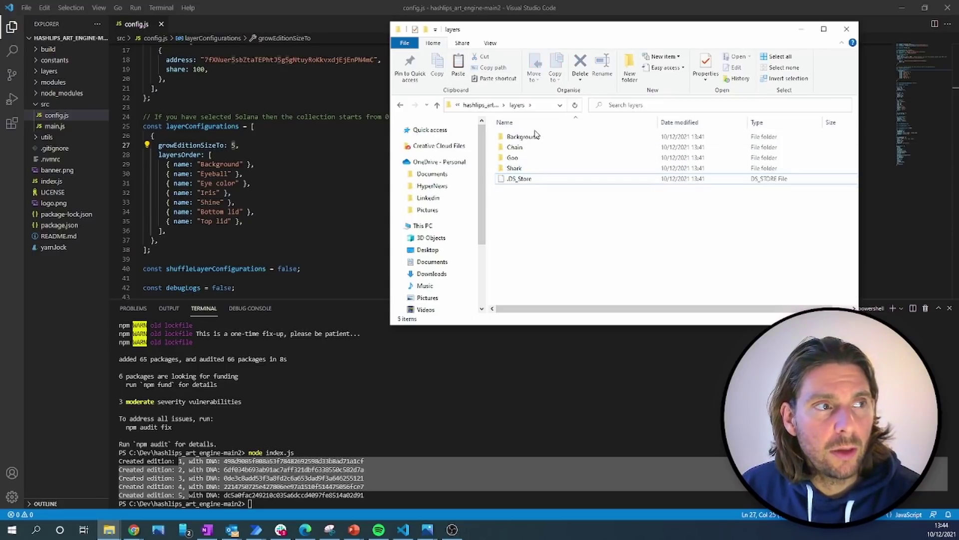
# Replace the Eyeball and Eye color entries in config.js layersOrder with Shark and Chain
pyautogui.click(548, 160)
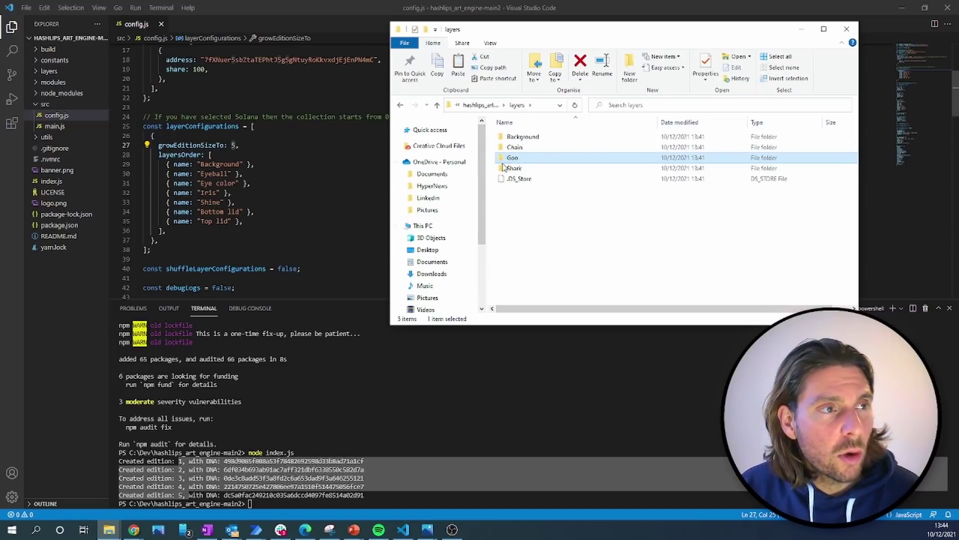
pyautogui.doubleClick(219, 175)
pyautogui.write('Shark')
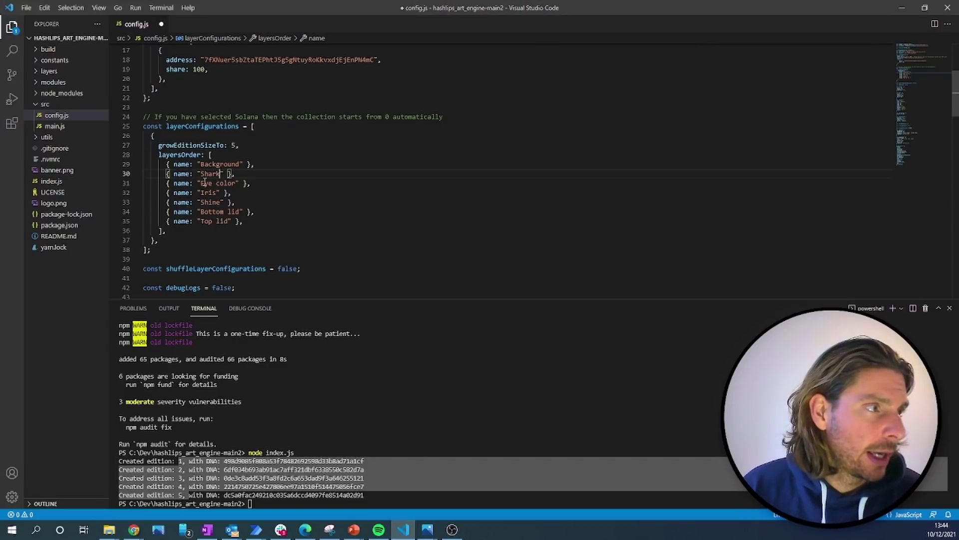
pyautogui.moveTo(201, 183); pyautogui.dragTo(233, 183)
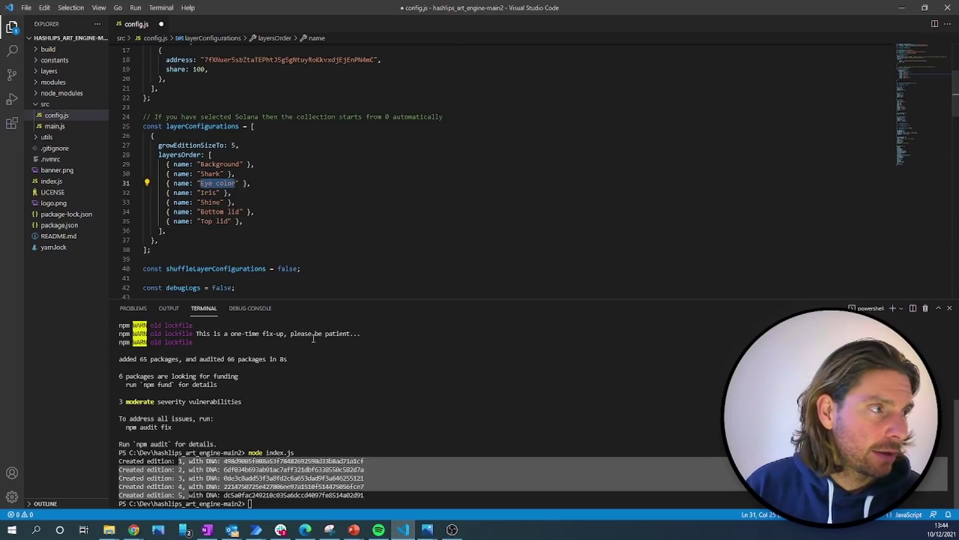
pyautogui.write('Chai')
pyautogui.write('r')
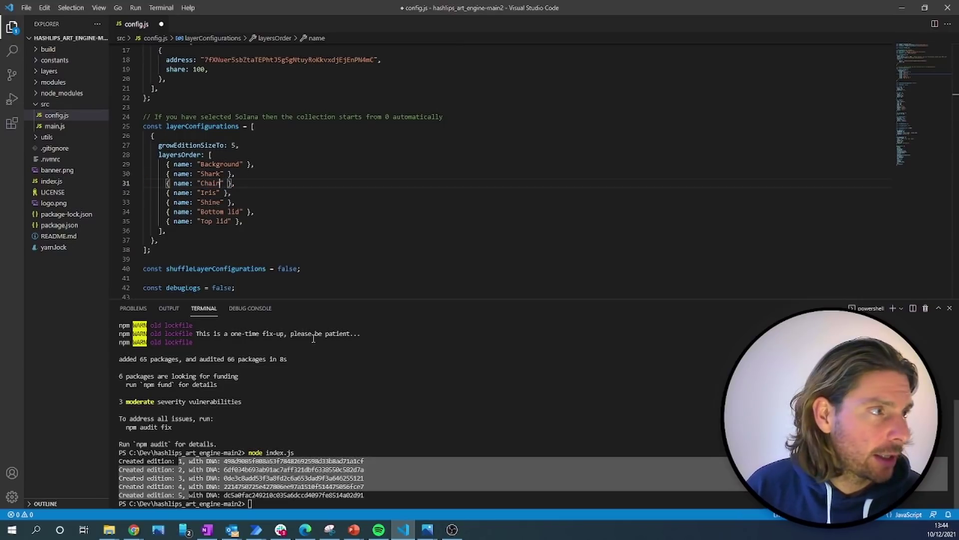
# Change the Iris and Shine entries in layersOrder to Hat and Goo, and remove the Bottom lid and Top lid entries
pyautogui.doubleClick(209, 192)
pyautogui.write('Ha')
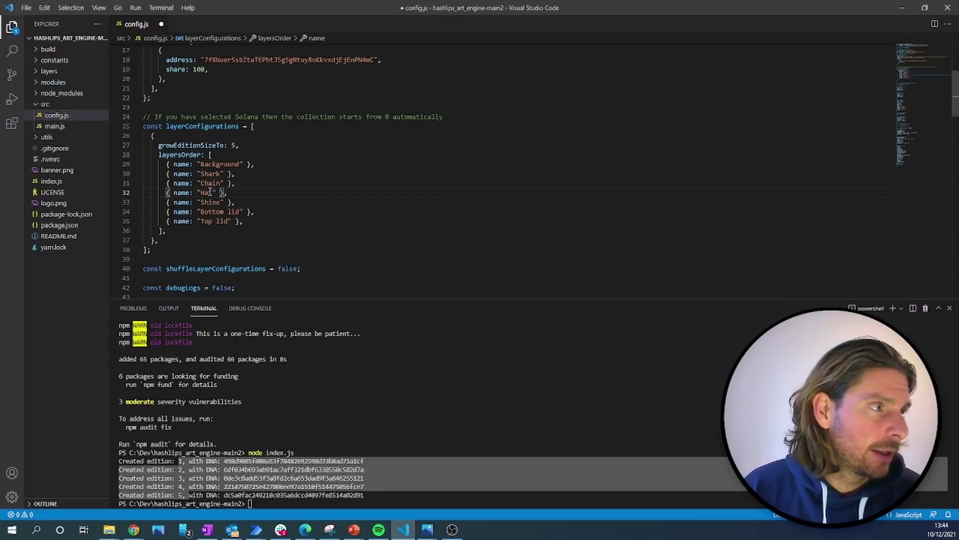
pyautogui.write('t')
pyautogui.doubleClick(210, 202)
pyautogui.write('Goo')
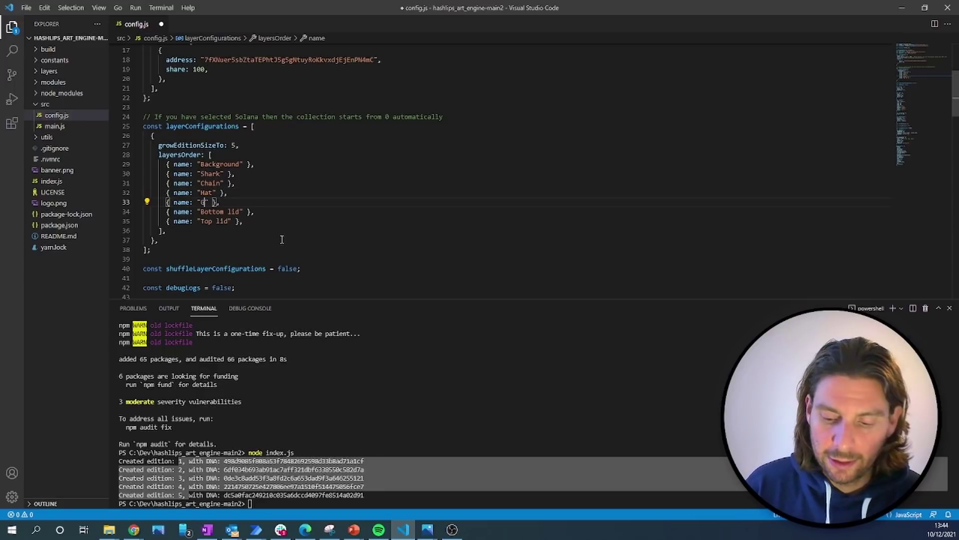
pyautogui.moveTo(243, 198); pyautogui.dragTo(270, 222)
pyautogui.press('BackSpace')
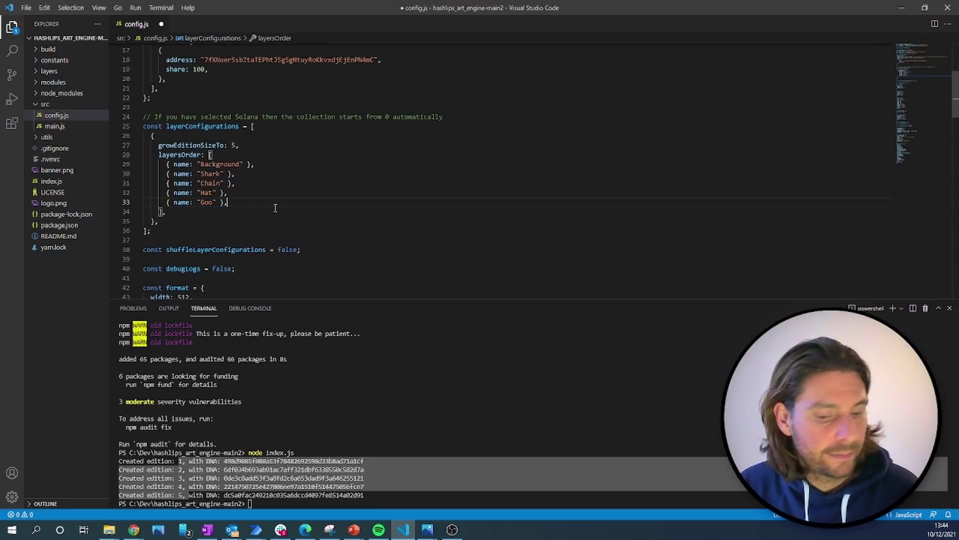
pyautogui.hotkey('alt', 'Tab')
pyautogui.click(527, 169)
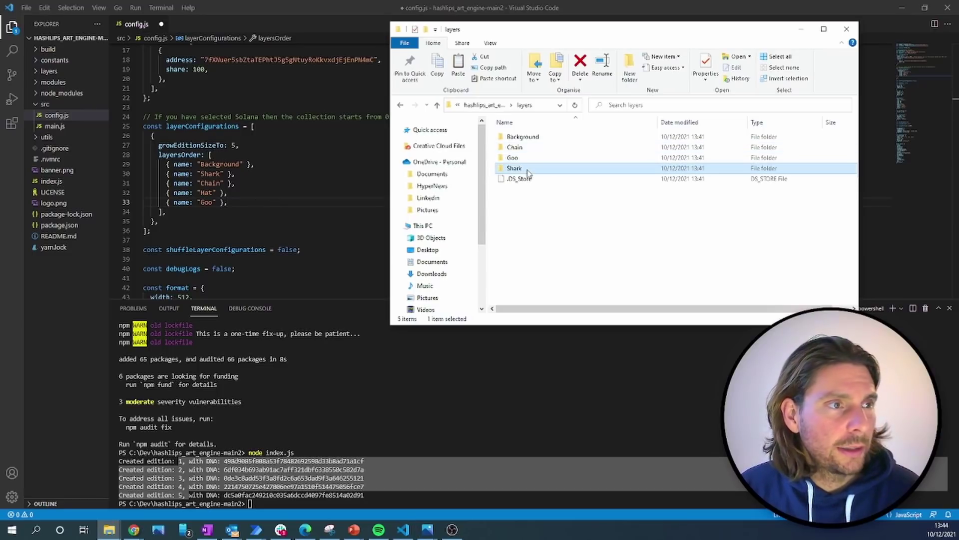
pyautogui.hotkey('ctrl', 'v')
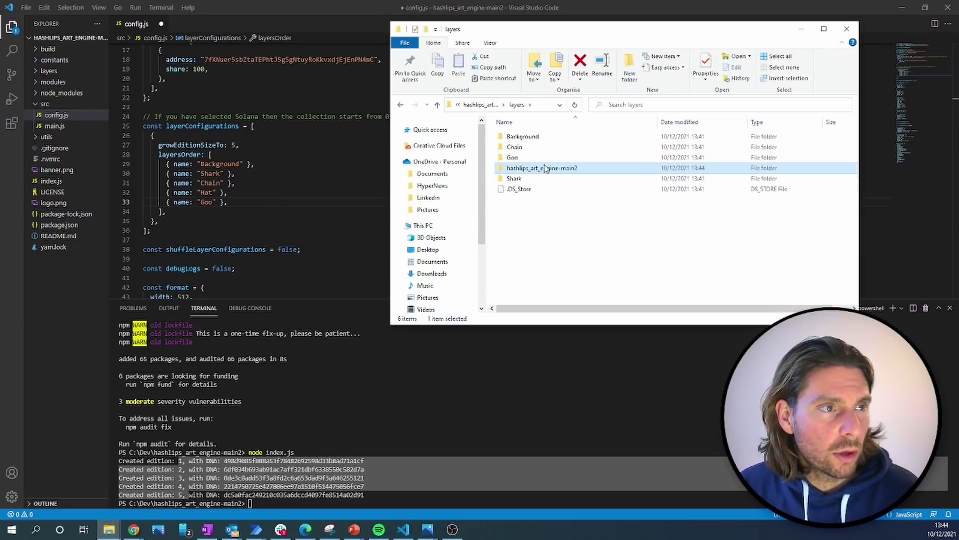
pyautogui.press('F2')
pyautogui.click(539, 188)
pyautogui.click(528, 169)
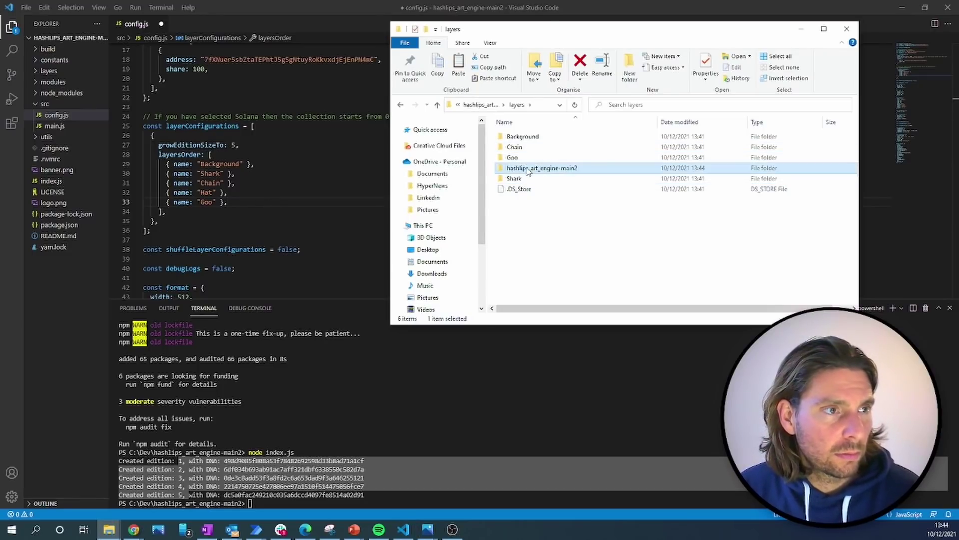
pyautogui.press('Delete')
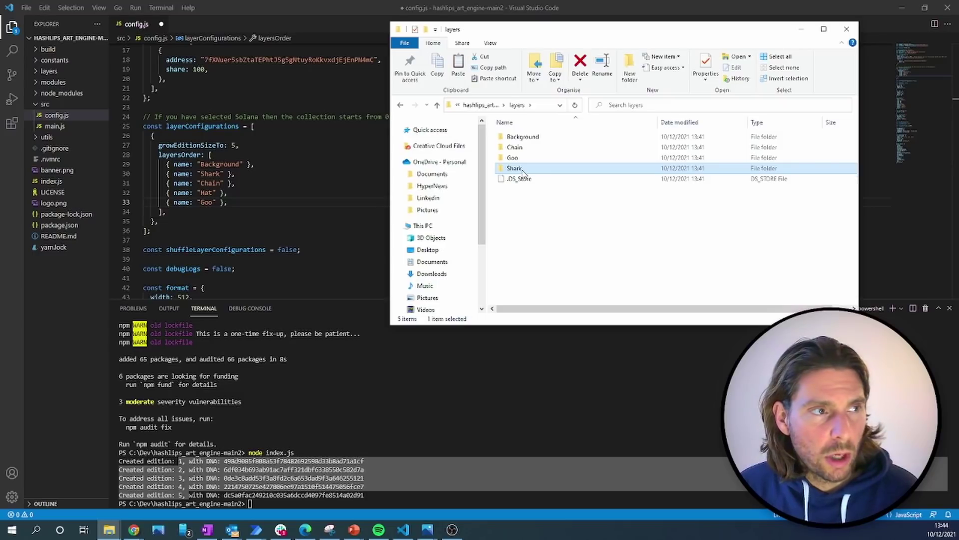
# Duplicate the Shark folder within the layers folder and rename the copy as Hat
pyautogui.hotkey('ctrl', 'c')
pyautogui.hotkey('ctrl', 'v')
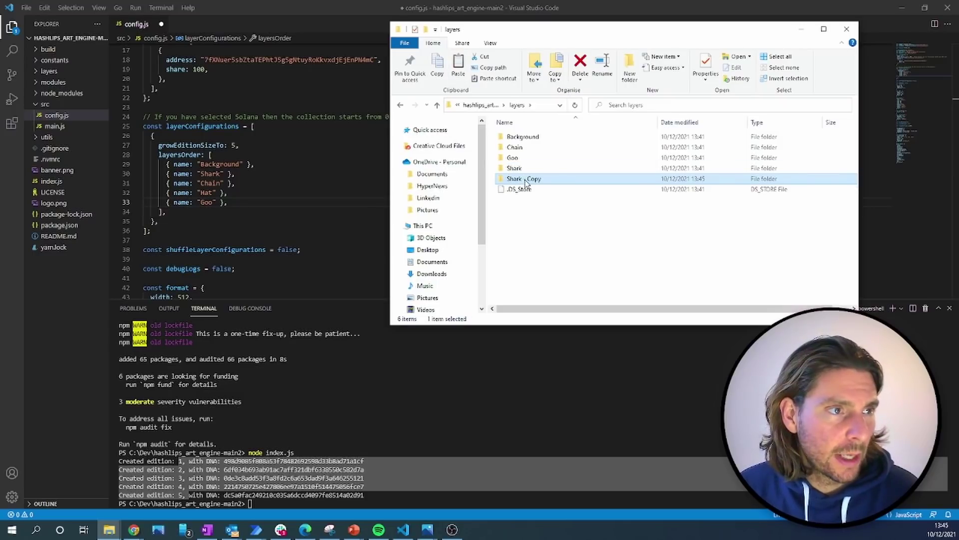
pyautogui.click(526, 183)
pyautogui.write('Hat')
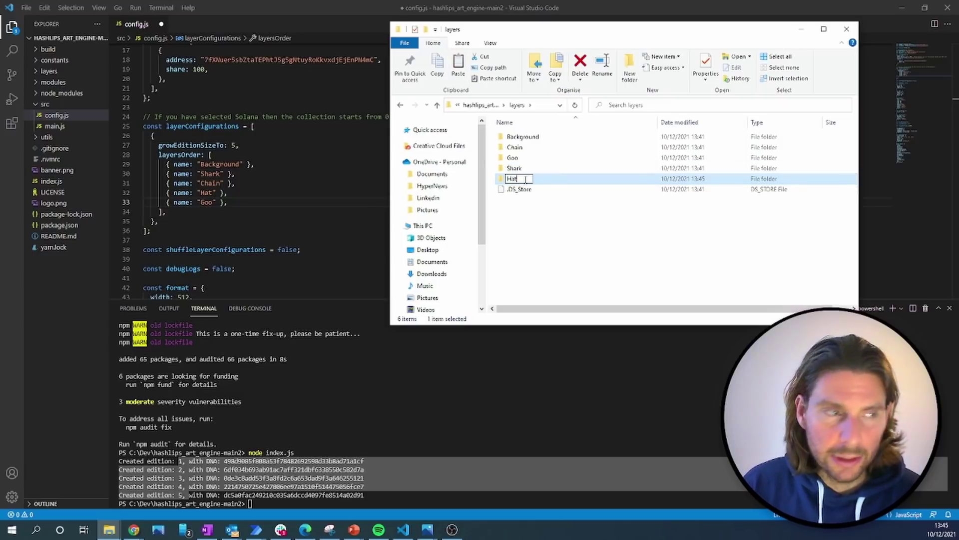
pyautogui.press('Return')
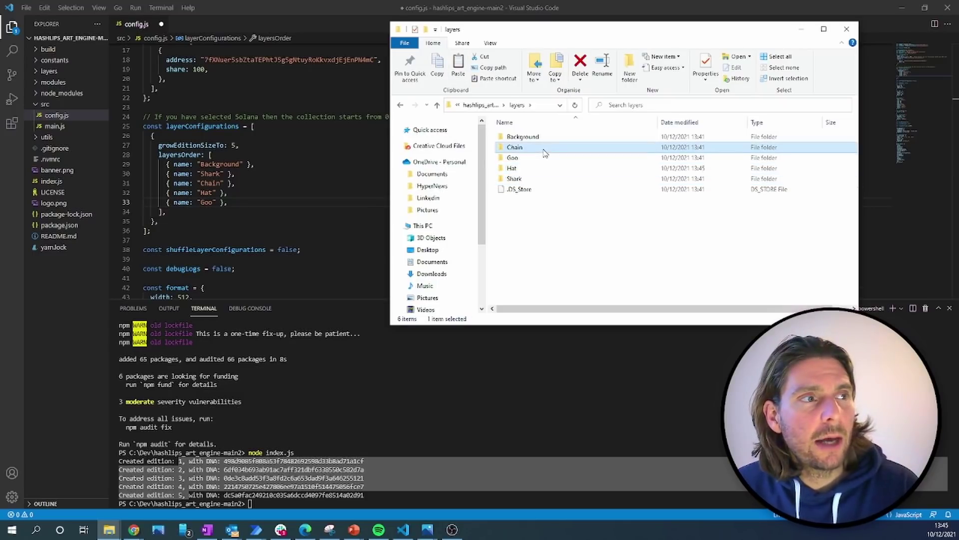
# Delete all the sample images in the Chain folder and return to the layers folder
pyautogui.doubleClick(517, 147)
pyautogui.moveTo(820, 278); pyautogui.dragTo(525, 119)
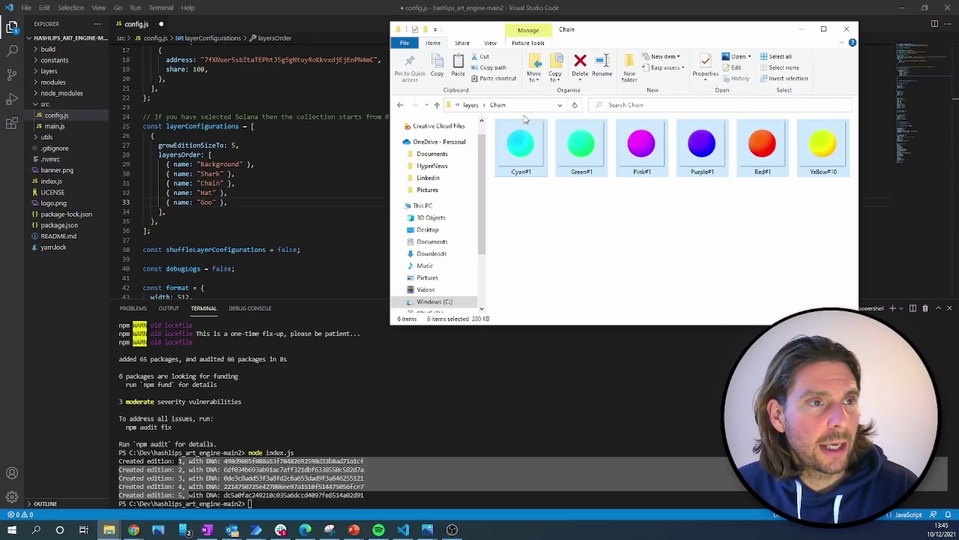
pyautogui.press('Delete')
pyautogui.click(400, 105)
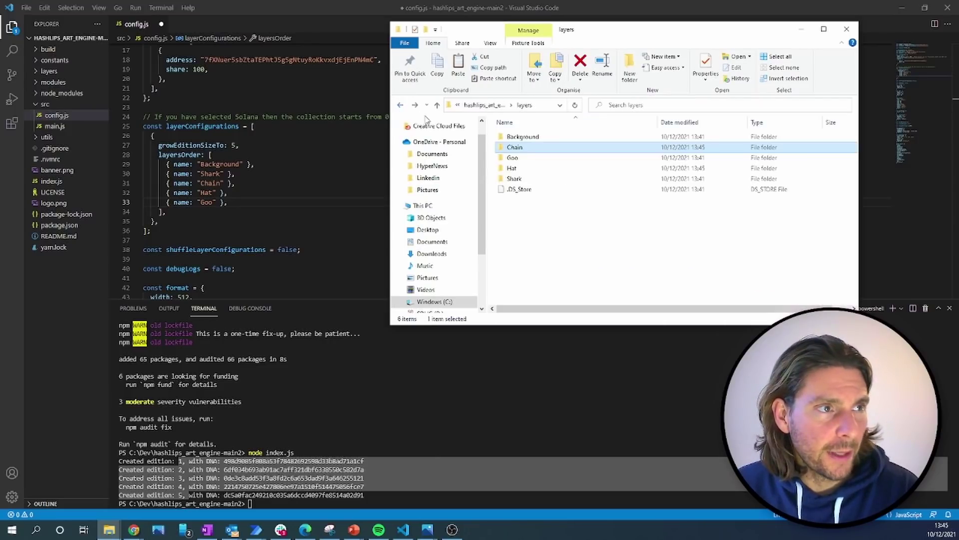
# Delete the sample image in the Goo folder and return to the layers folder
pyautogui.doubleClick(535, 160)
pyautogui.moveTo(735, 221); pyautogui.dragTo(495, 137)
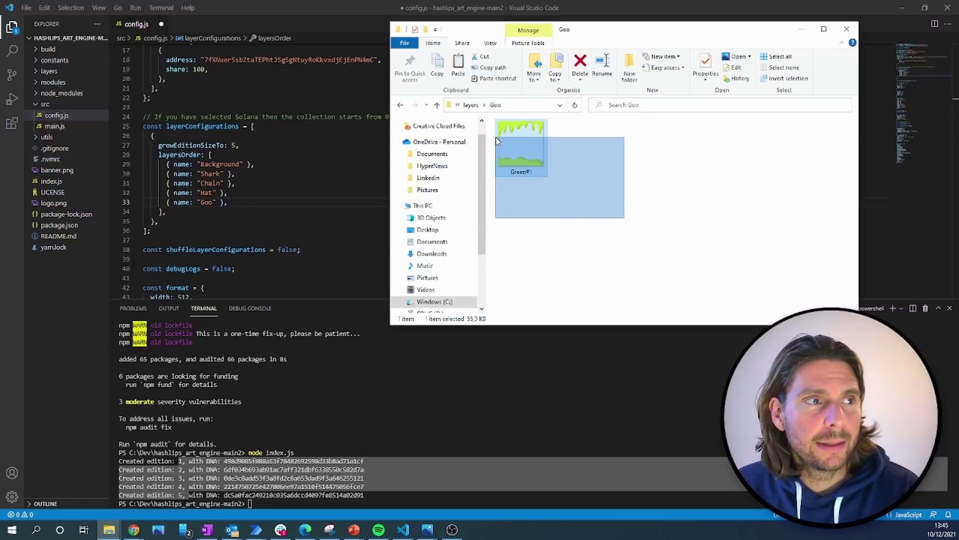
pyautogui.press('Delete')
pyautogui.click(400, 105)
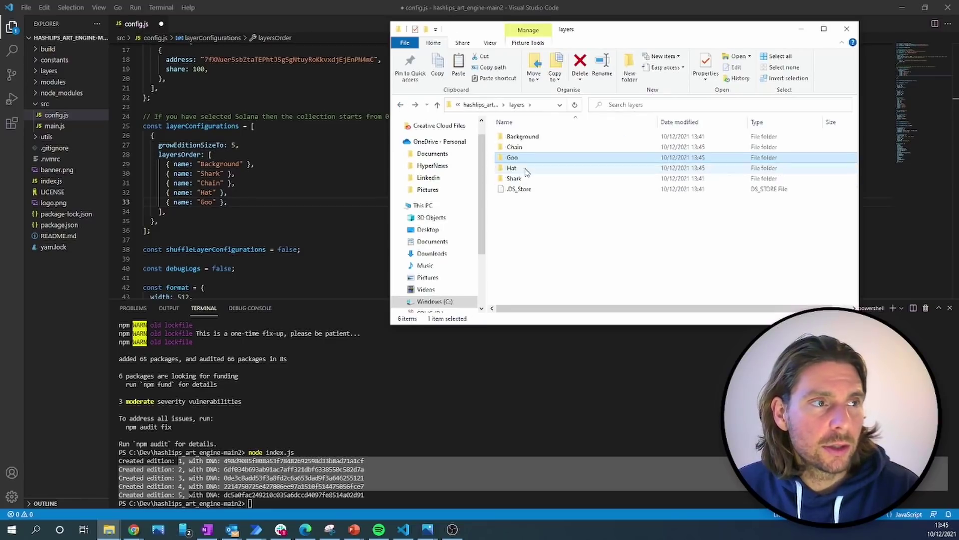
# Delete all files in the Hat folder and return to the layers folder
pyautogui.doubleClick(525, 170)
pyautogui.moveTo(718, 223); pyautogui.dragTo(492, 120)
pyautogui.press('Delete')
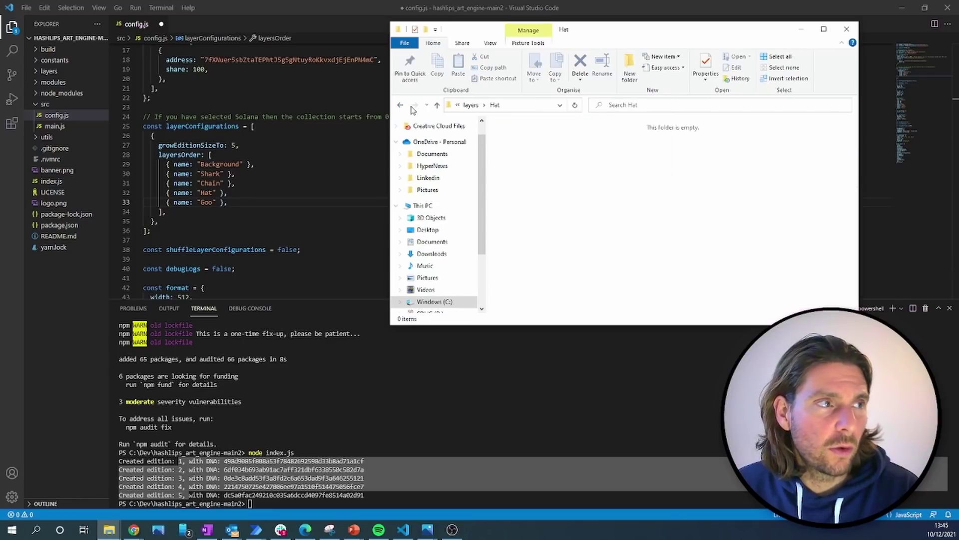
pyautogui.click(400, 105)
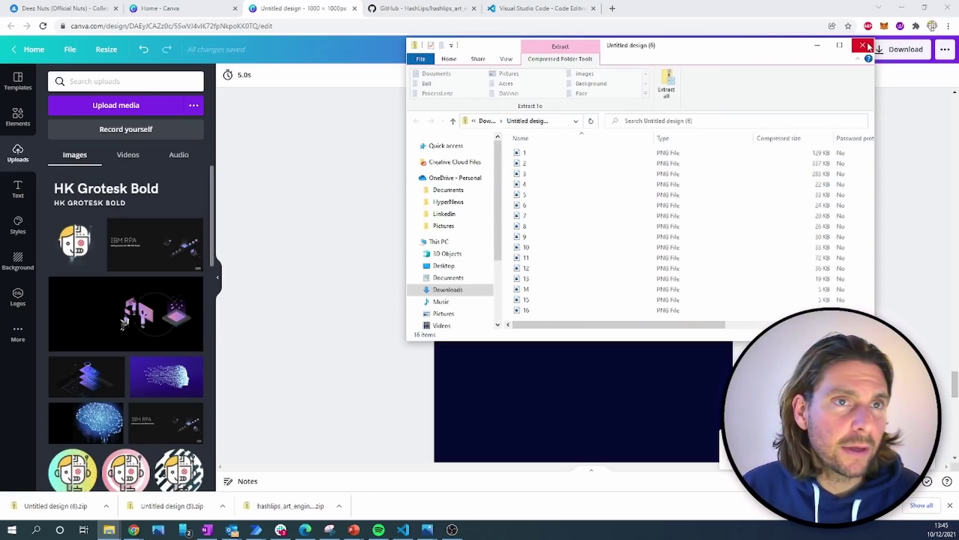
# Close the exported zip's window over the Canva design and title page 1 shark1#90
pyautogui.moveTo(764, 48); pyautogui.dragTo(624, 65)
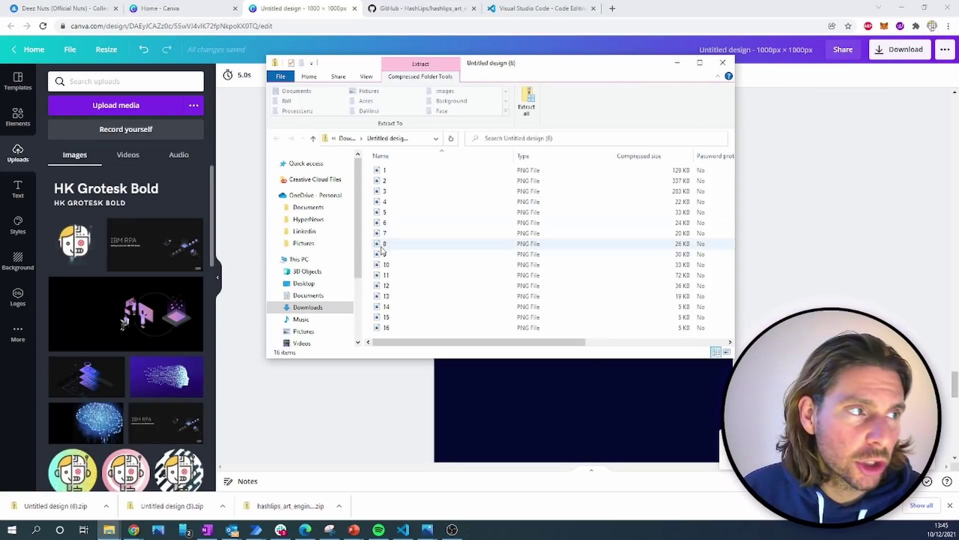
pyautogui.click(722, 64)
pyautogui.scroll(20, 517, 145)
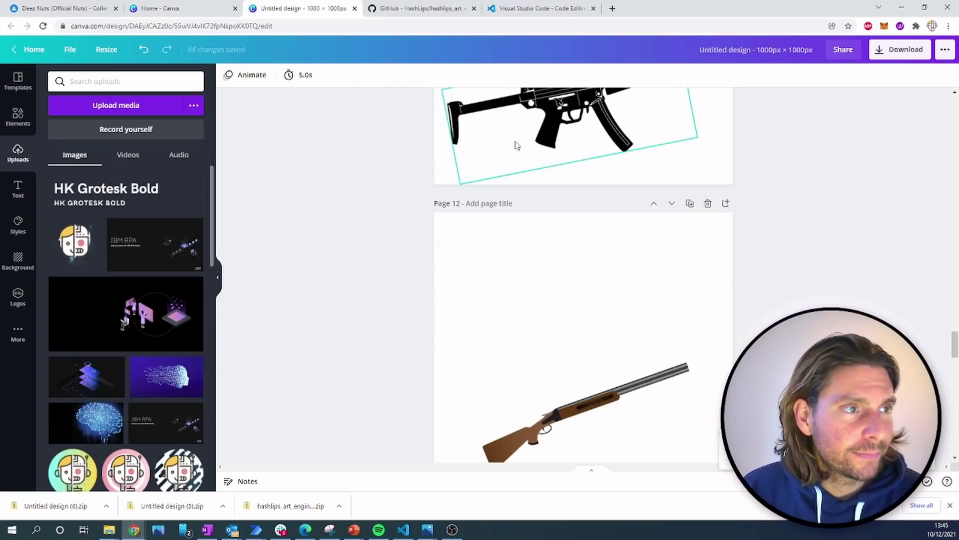
pyautogui.scroll(20, 517, 146)
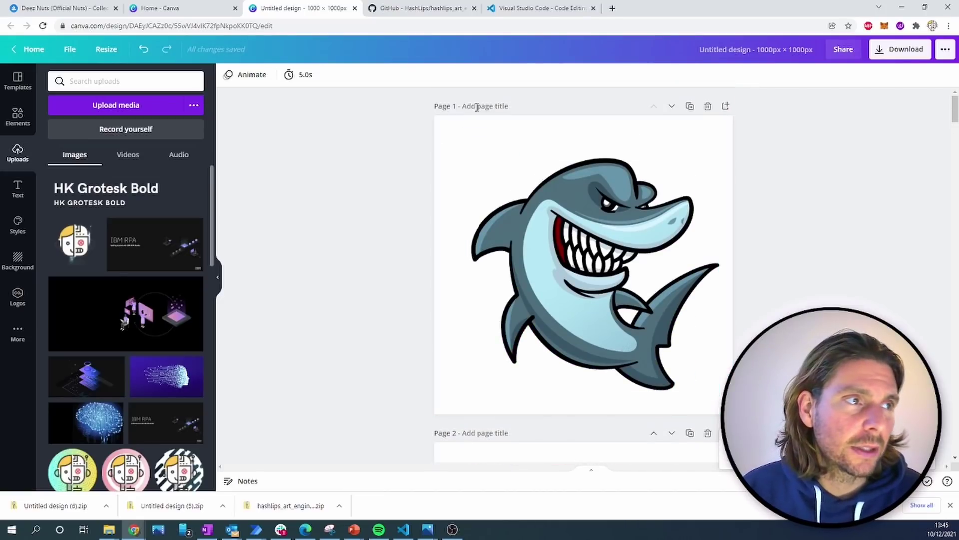
pyautogui.click(485, 106)
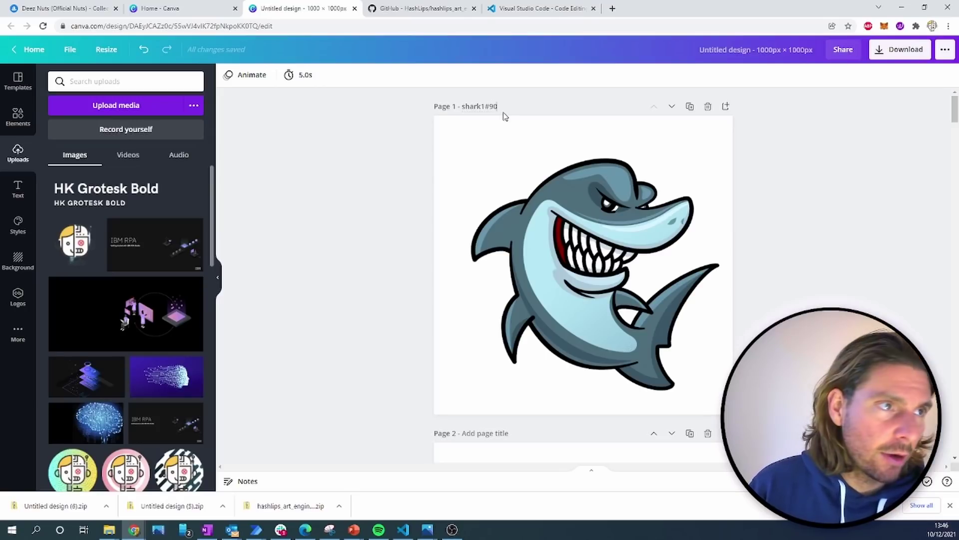
# Copy the page 1 title to page 2 and change it to shark2#10
pyautogui.moveTo(495, 107); pyautogui.dragTo(455, 107)
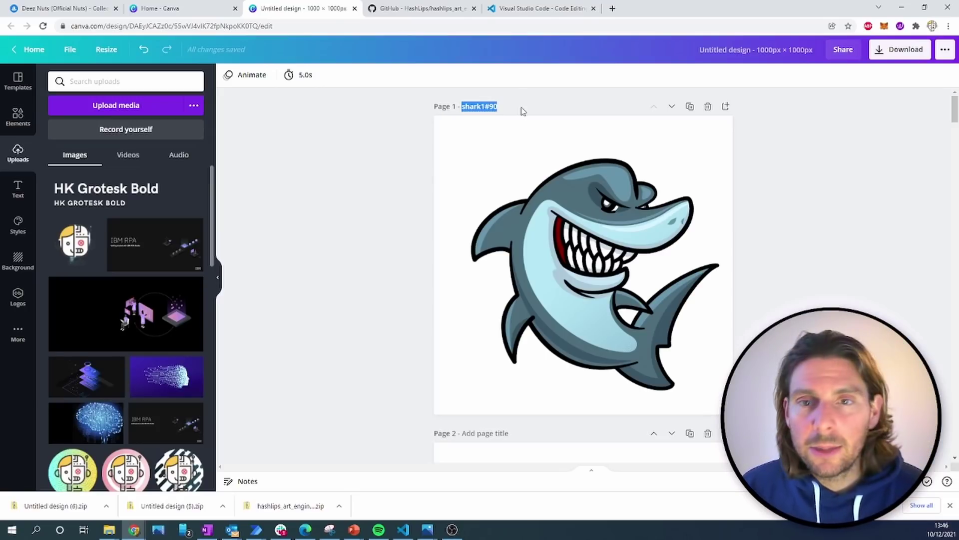
pyautogui.scroll(-3, 521, 109)
pyautogui.click(494, 286)
pyautogui.hotkey('ctrl', 'v')
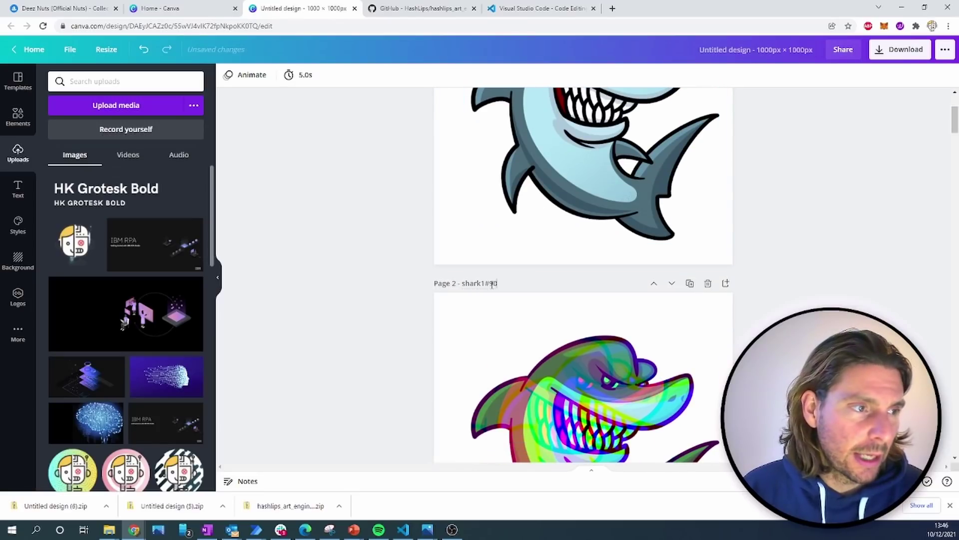
pyautogui.moveTo(486, 283); pyautogui.dragTo(481, 283)
pyautogui.write('2#')
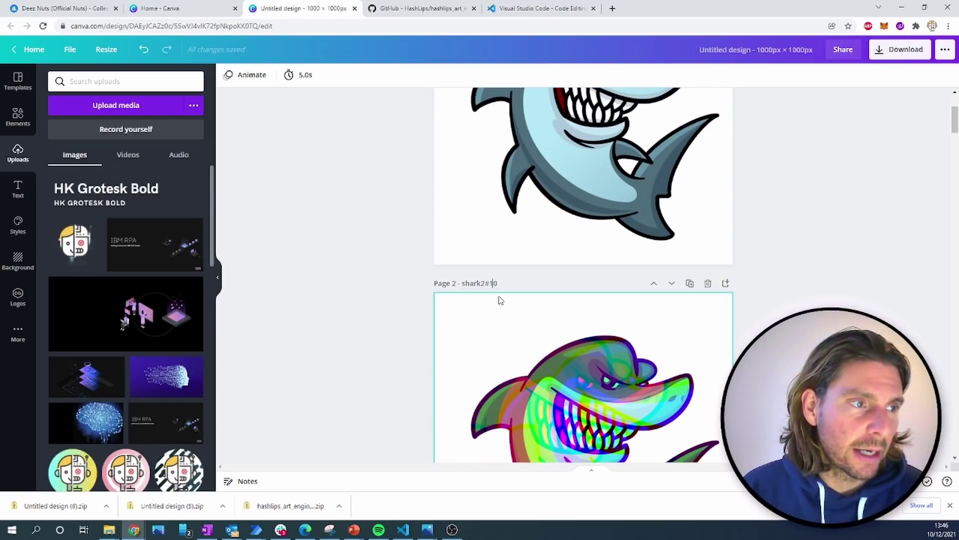
# Title page 3 with the purple shark shark3#50, reusing the copied title
pyautogui.scroll(-8, 500, 298)
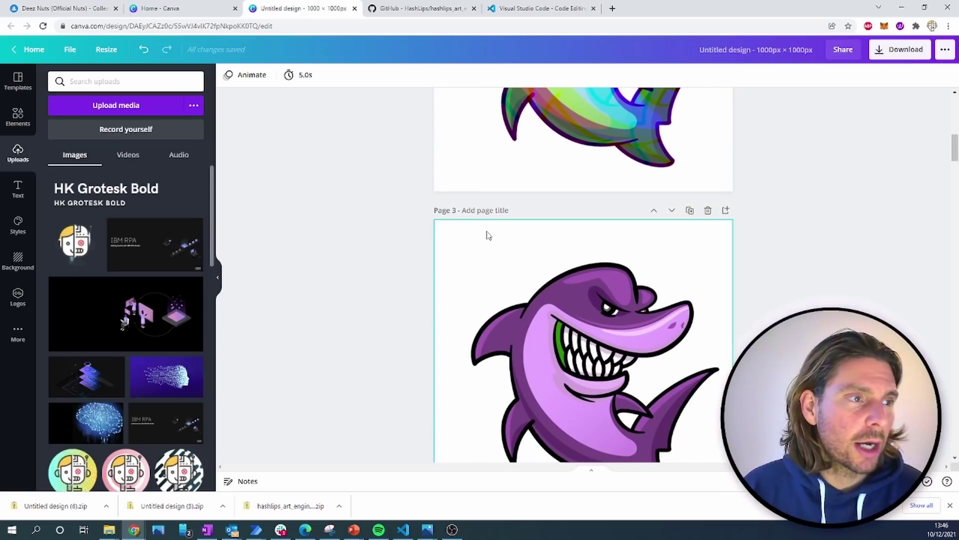
pyautogui.click(487, 213)
pyautogui.write('shark1#90')
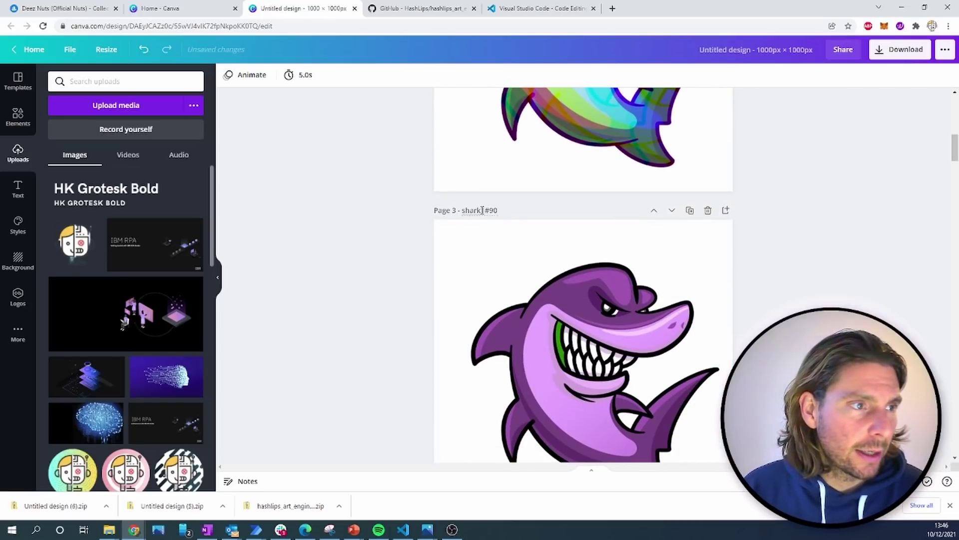
pyautogui.write('3')
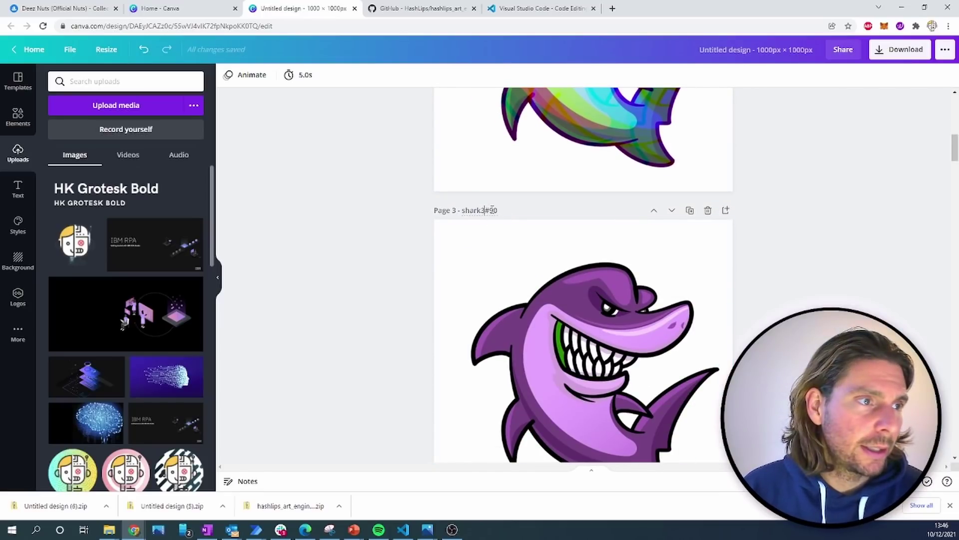
# Give page 4 with the pixelated shark the copied title shark1#90 and edit its rarity weight
pyautogui.scroll(-8, 493, 212)
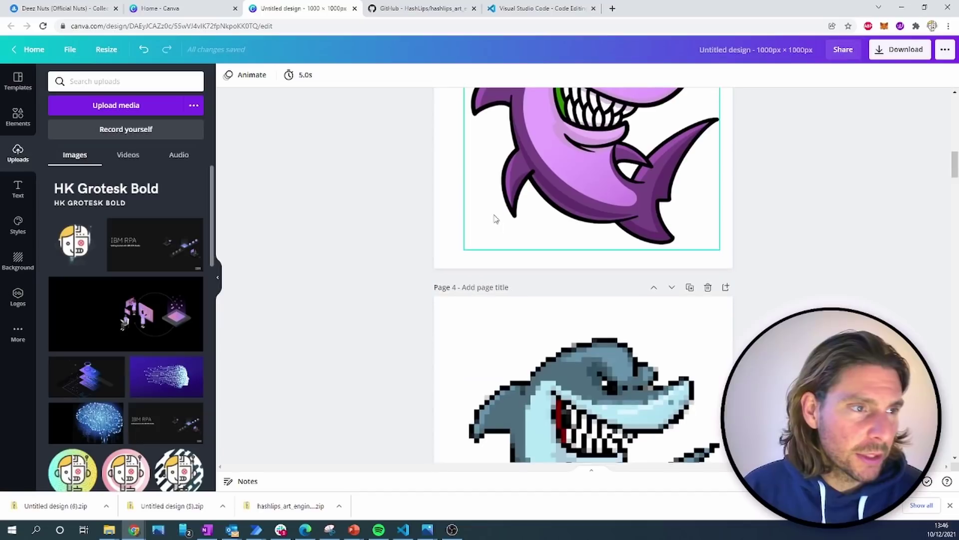
pyautogui.scroll(2, 484, 125)
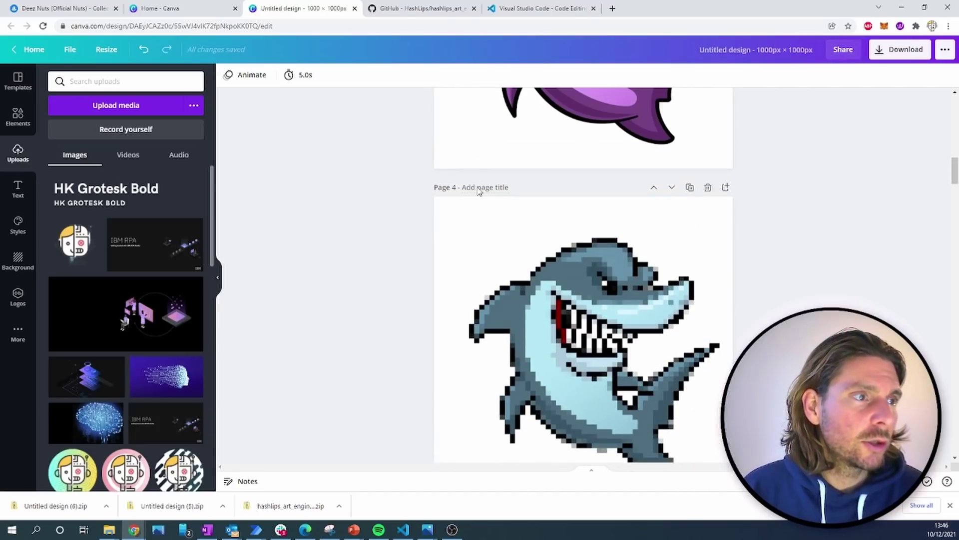
pyautogui.click(478, 189)
pyautogui.write('shark1#90')
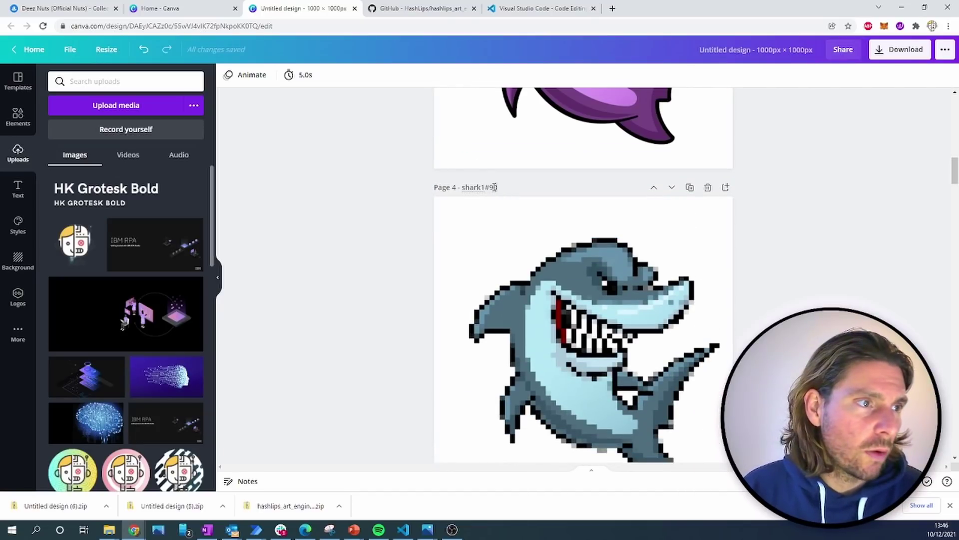
pyautogui.write('1')
pyautogui.scroll(-5, 531, 241)
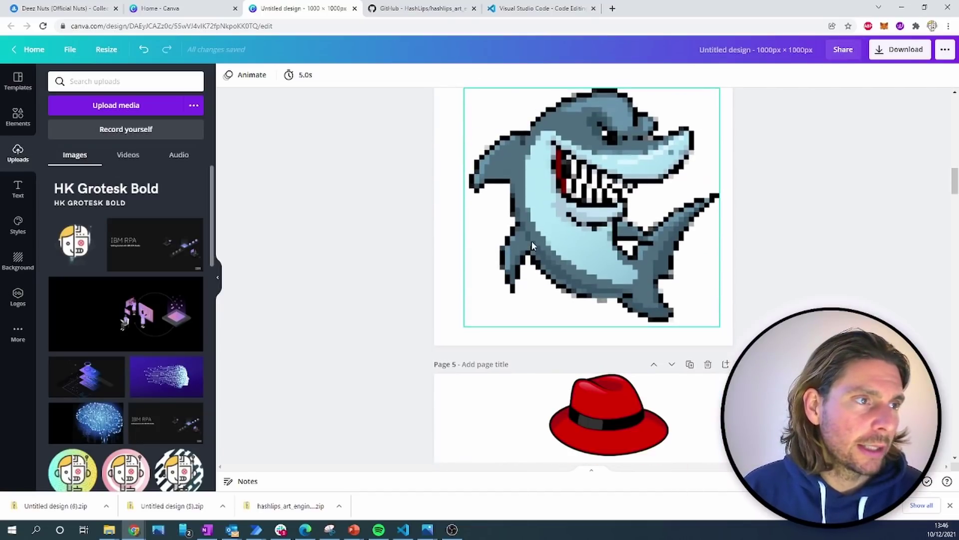
pyautogui.scroll(8, 533, 245)
pyautogui.scroll(4, 531, 241)
pyautogui.scroll(-6, 509, 229)
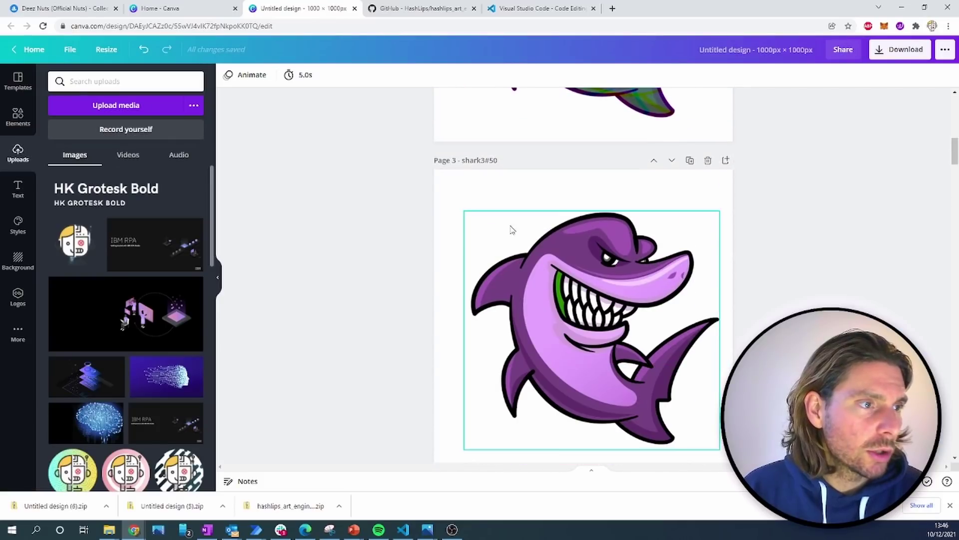
# Change the title of page 4 with the pixelated shark to shark4#1
pyautogui.click(482, 237)
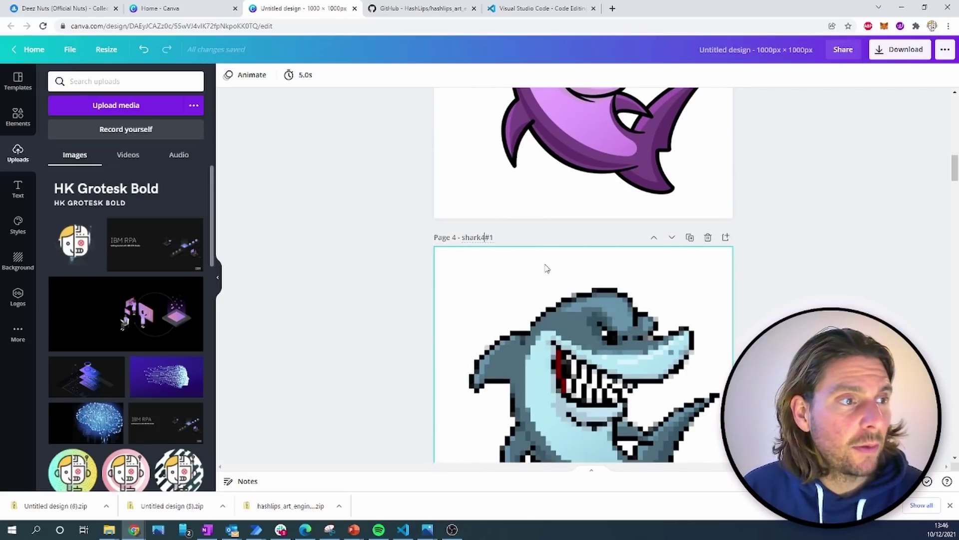
pyautogui.scroll(6, 521, 253)
pyautogui.scroll(-3, 521, 253)
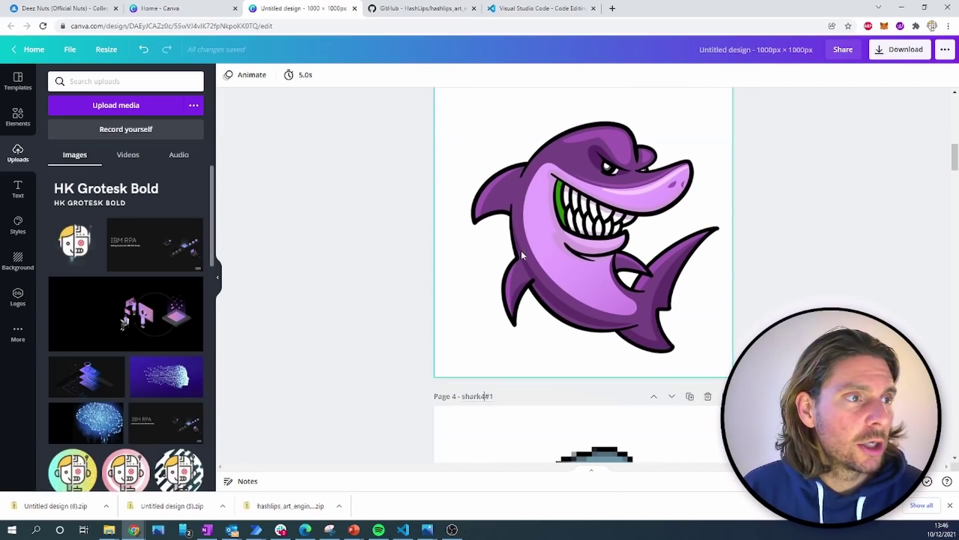
# Title page 5 with the red hat hat1#90, pasting the copied shark title and replacing its word shark with hat
pyautogui.scroll(-10, 521, 252)
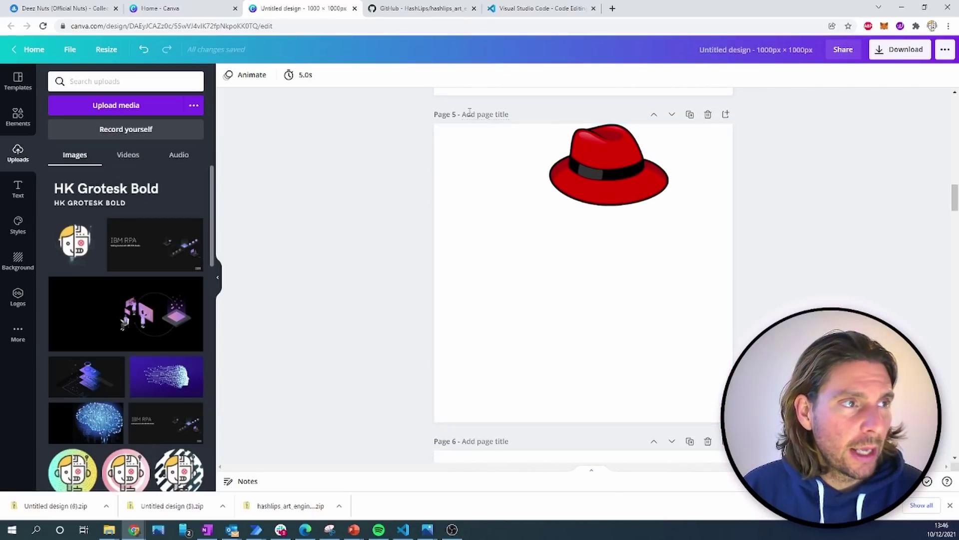
pyautogui.click(469, 114)
pyautogui.write('shark1#90')
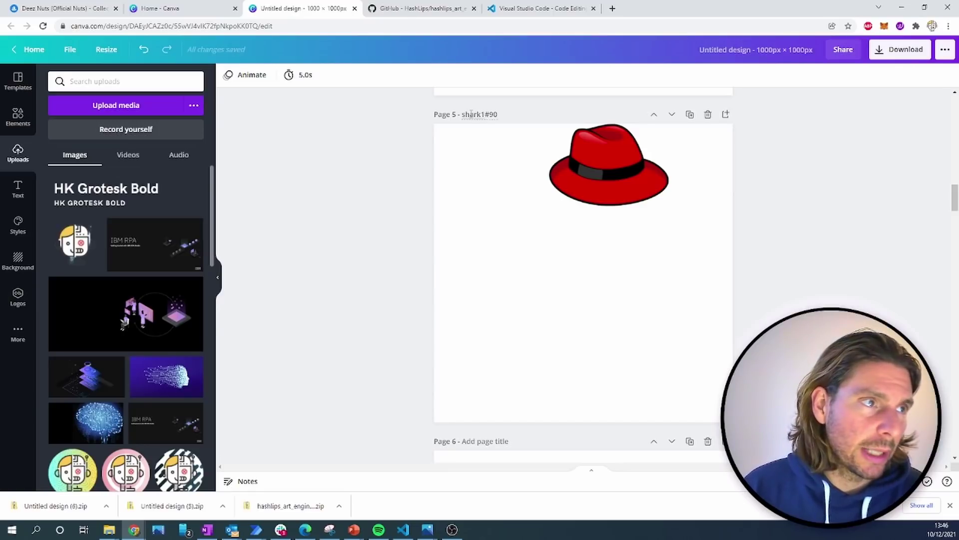
pyautogui.doubleClick(471, 115)
pyautogui.click(470, 114)
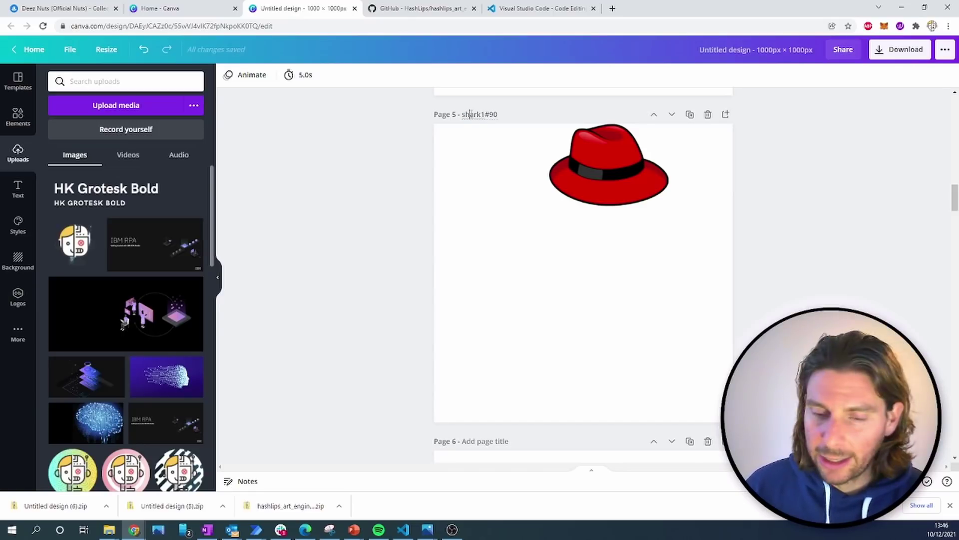
pyautogui.press('BackSpace')
pyautogui.press('BackSpace')
pyautogui.press('Delete')
pyautogui.press('Delete')
pyautogui.press('Delete')
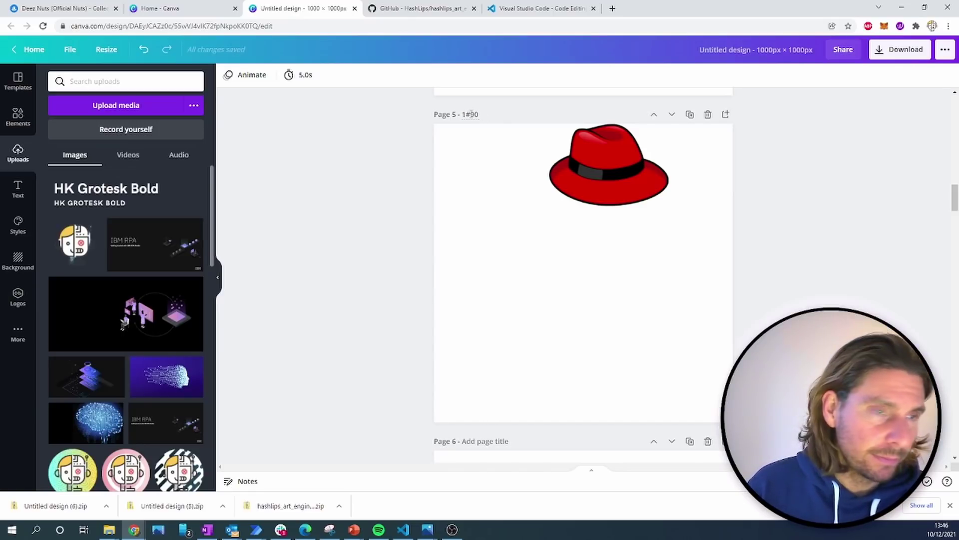
pyautogui.write('hat')
# Copy the hat1#90 title from page 5 to page 6 with the black hat and proceed to page 7
pyautogui.hotkey('ctrl', 'a')
pyautogui.hotkey('ctrl', 'c')
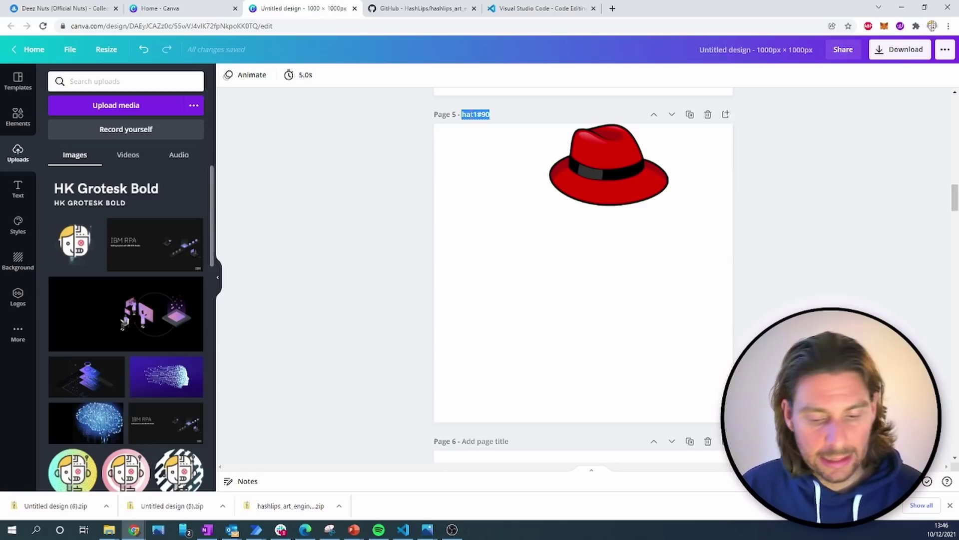
pyautogui.scroll(-4, 498, 252)
pyautogui.click(493, 241)
pyautogui.hotkey('ctrl', 'v')
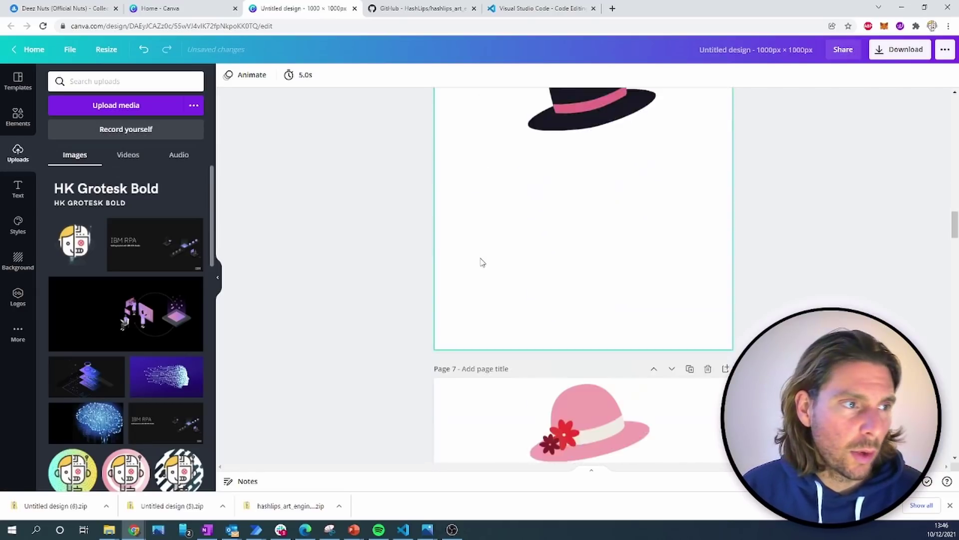
pyautogui.scroll(-3, 479, 260)
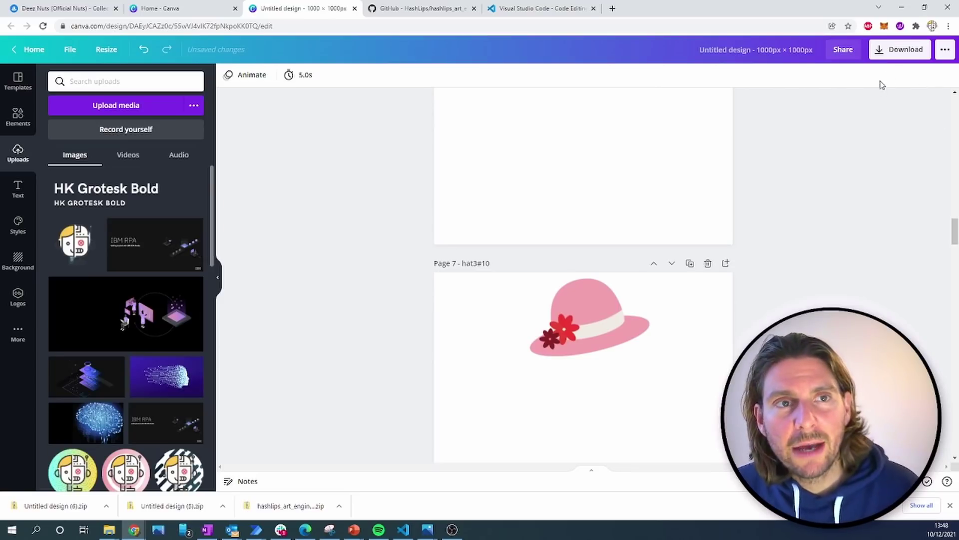
# Download all pages (1–16) as PNG files at size 1 with a transparent background
pyautogui.click(899, 53)
pyautogui.click(904, 241)
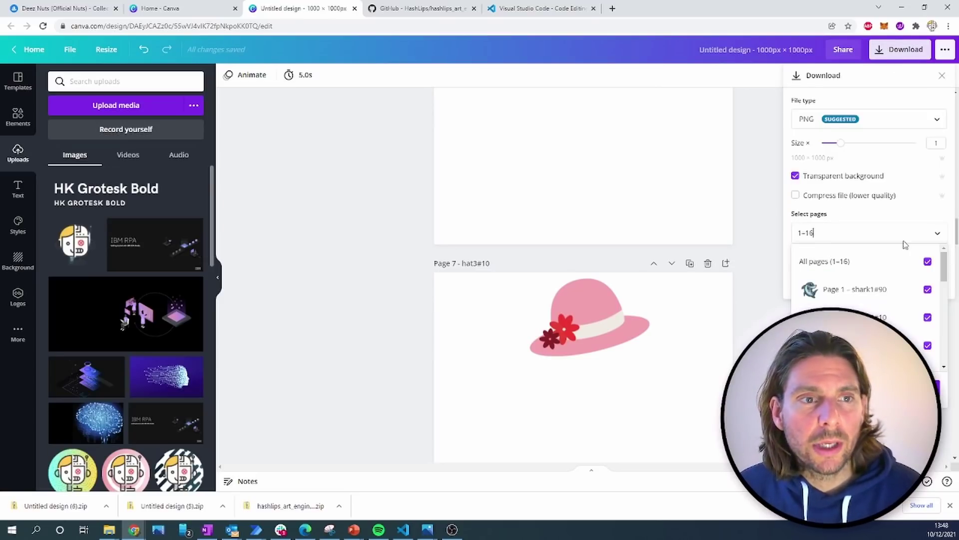
pyautogui.click(904, 242)
pyautogui.click(875, 277)
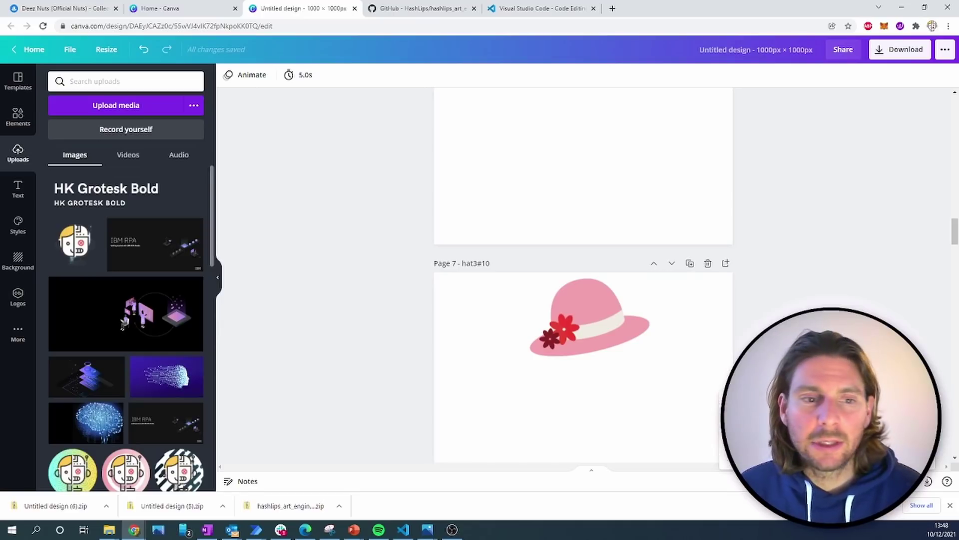
# Bring up the Shark folder window, go up to the layers folder and tile it side by side with the Canva design
pyautogui.moveTo(106, 532)
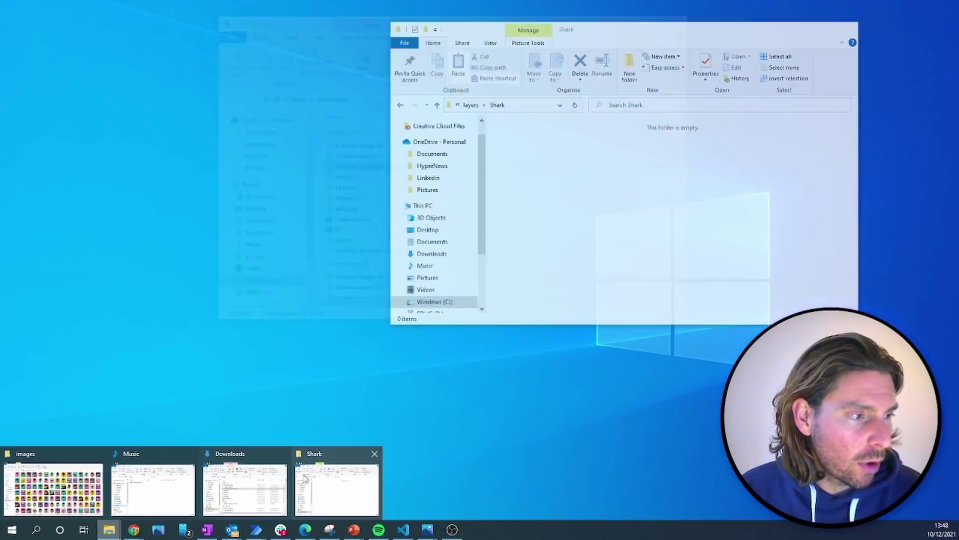
pyautogui.click(330, 487)
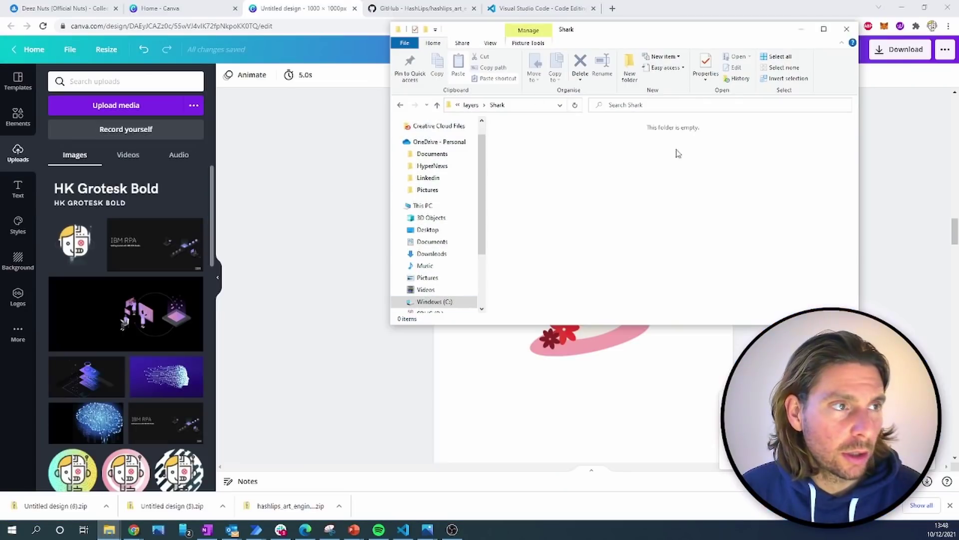
pyautogui.click(472, 105)
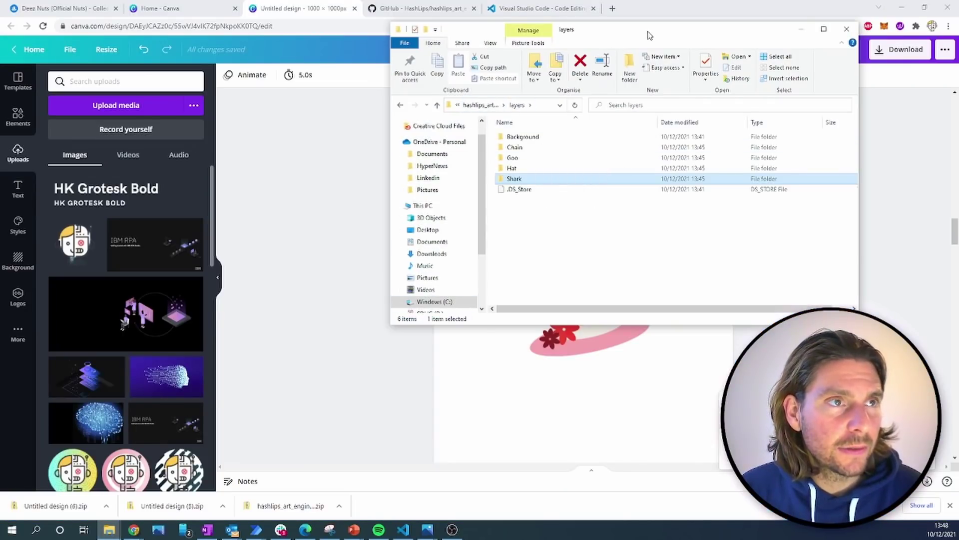
pyautogui.moveTo(649, 32); pyautogui.dragTo(1, 35)
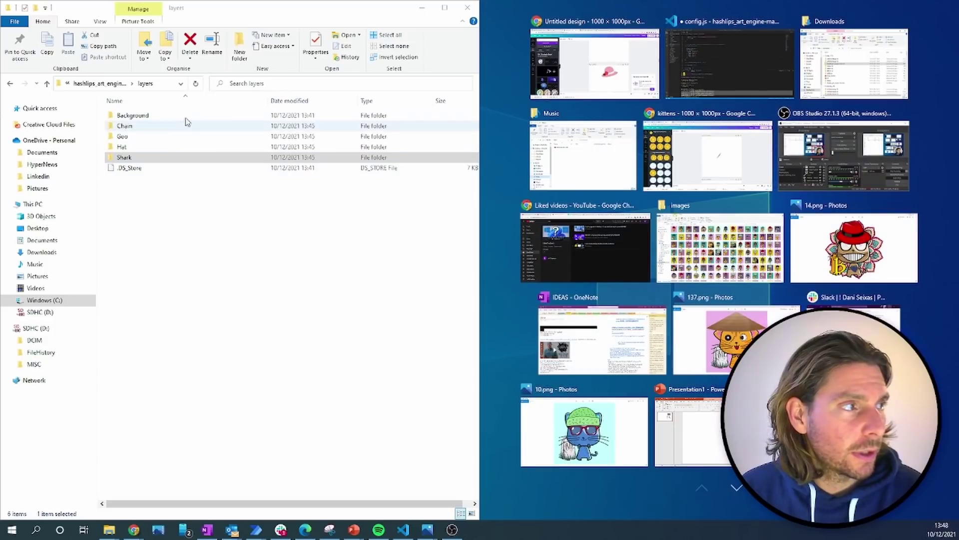
pyautogui.click(544, 79)
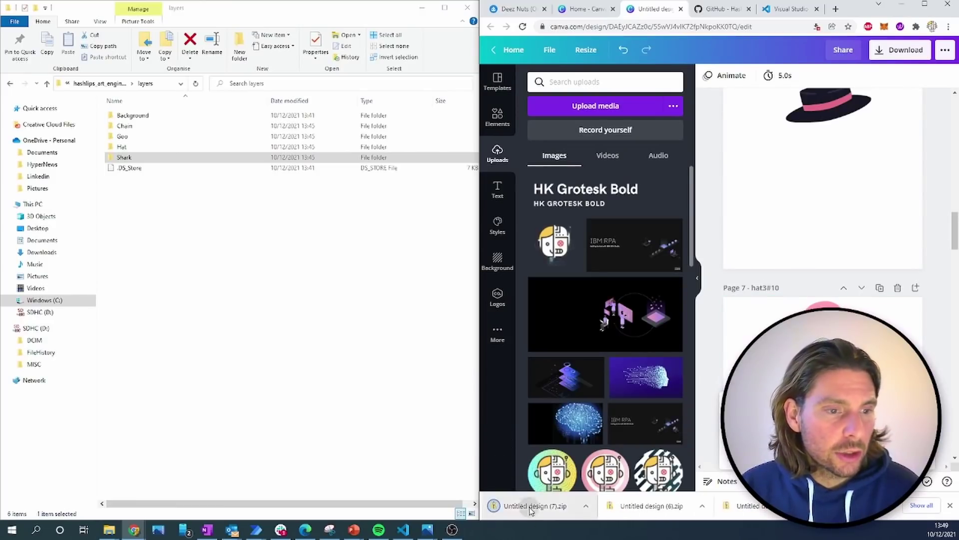
# Open the downloaded Untitled design (7).zip and place its window beside the layers folder
pyautogui.click(531, 507)
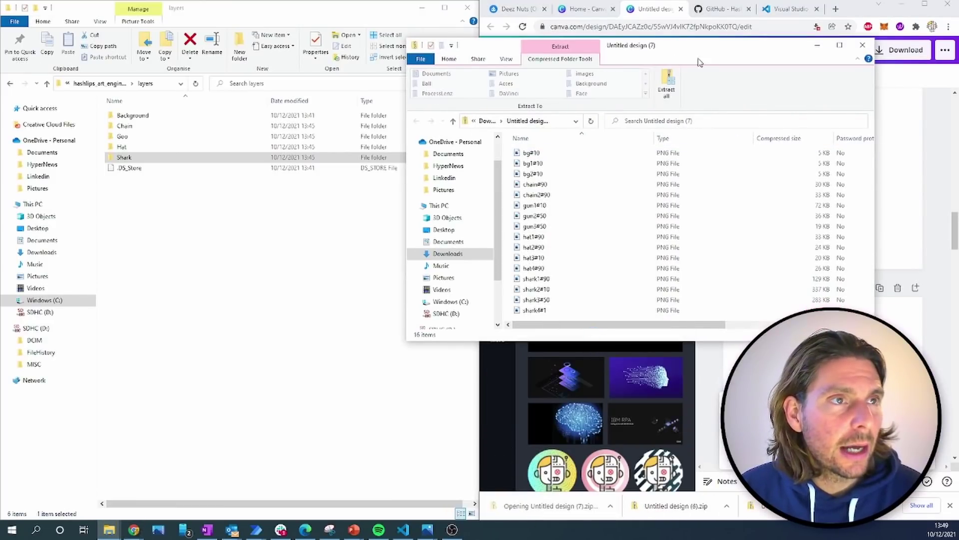
pyautogui.moveTo(698, 62); pyautogui.dragTo(767, 35)
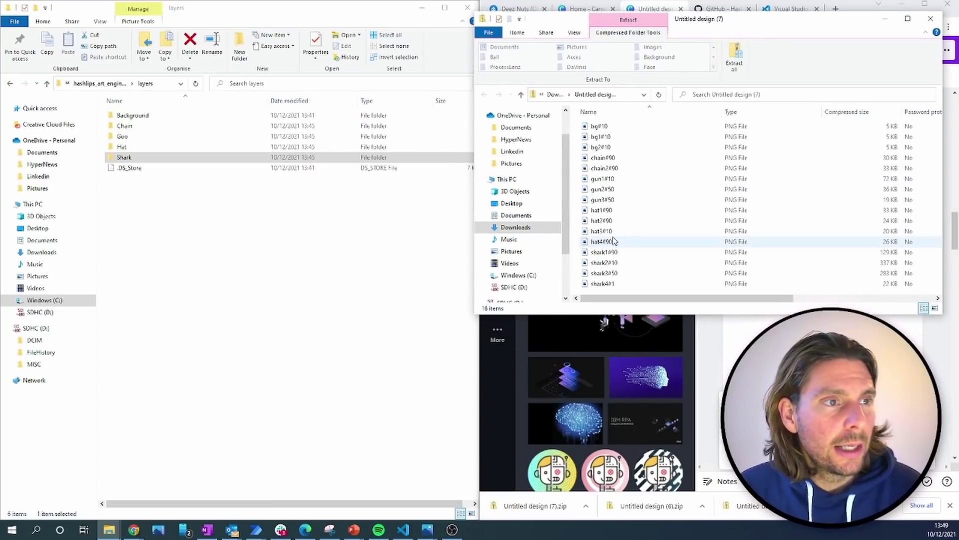
# Copy the three gun PNGs into the Goo folder and chain#90 and chain2#90 into the Chain folder
pyautogui.moveTo(759, 173); pyautogui.dragTo(163, 137)
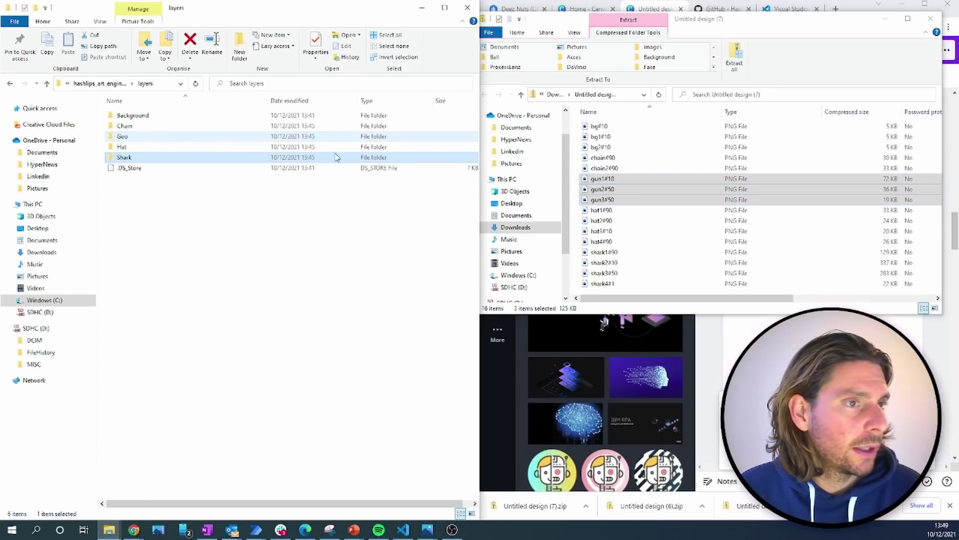
pyautogui.moveTo(760, 170); pyautogui.dragTo(620, 155)
pyautogui.moveTo(604, 160); pyautogui.dragTo(175, 129)
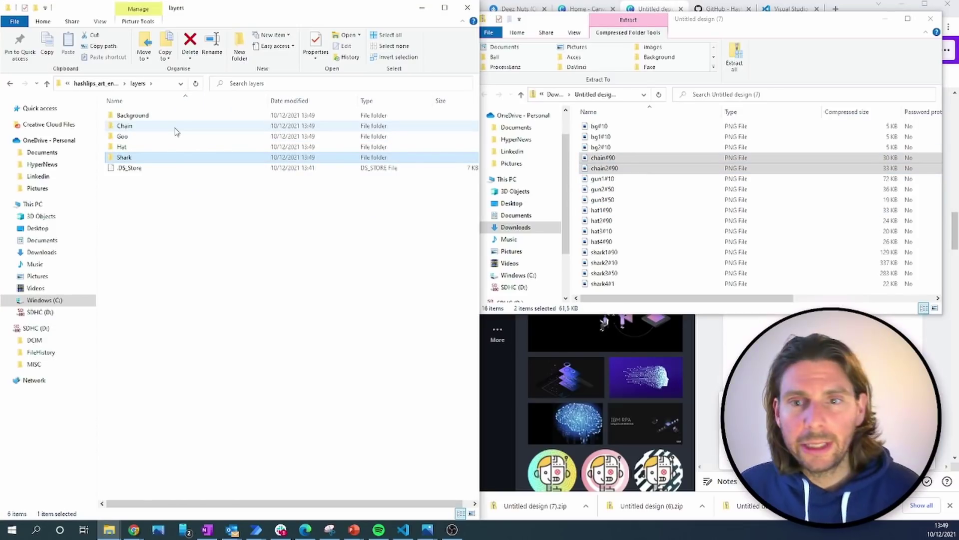
# Switch to Visual Studio Code and run node index.js in the terminal
pyautogui.click(404, 529)
pyautogui.click(264, 502)
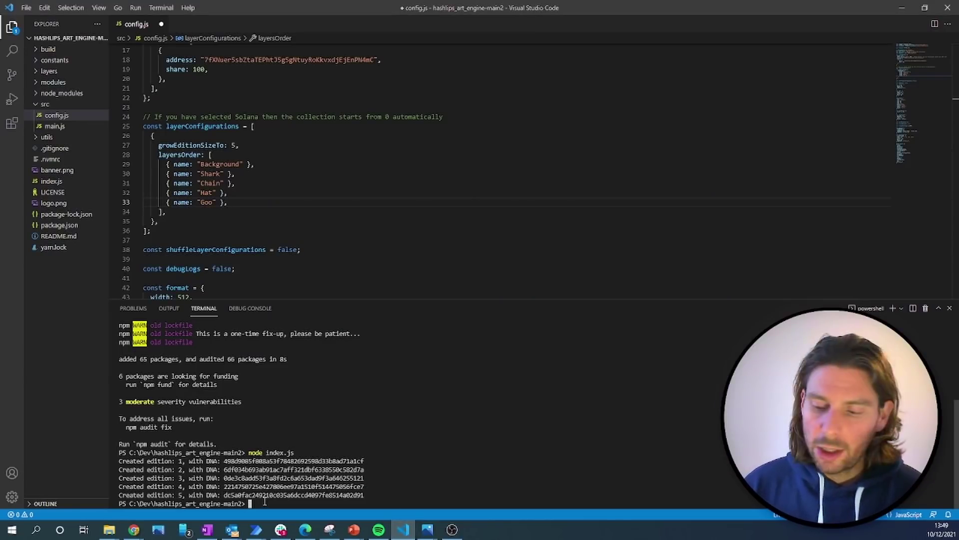
pyautogui.press('Up')
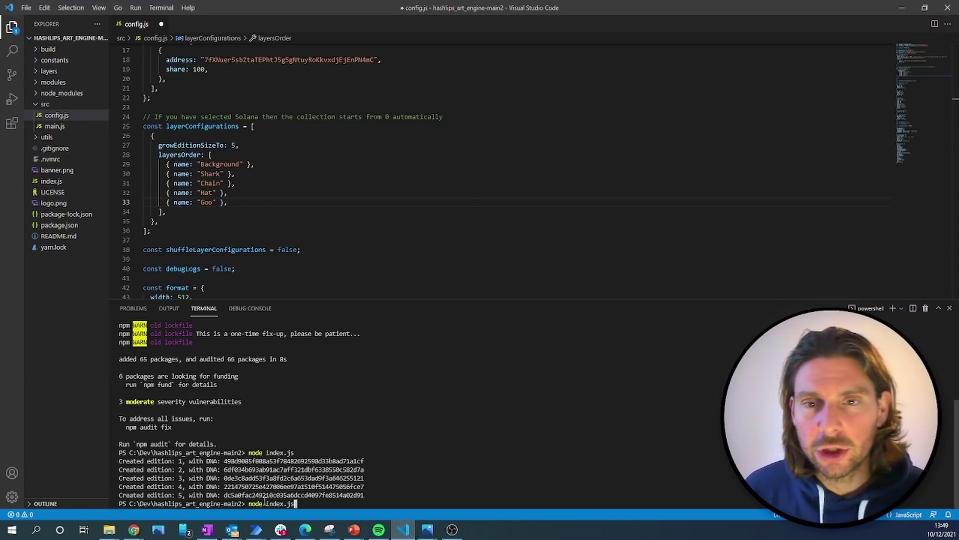
pyautogui.press('Return')
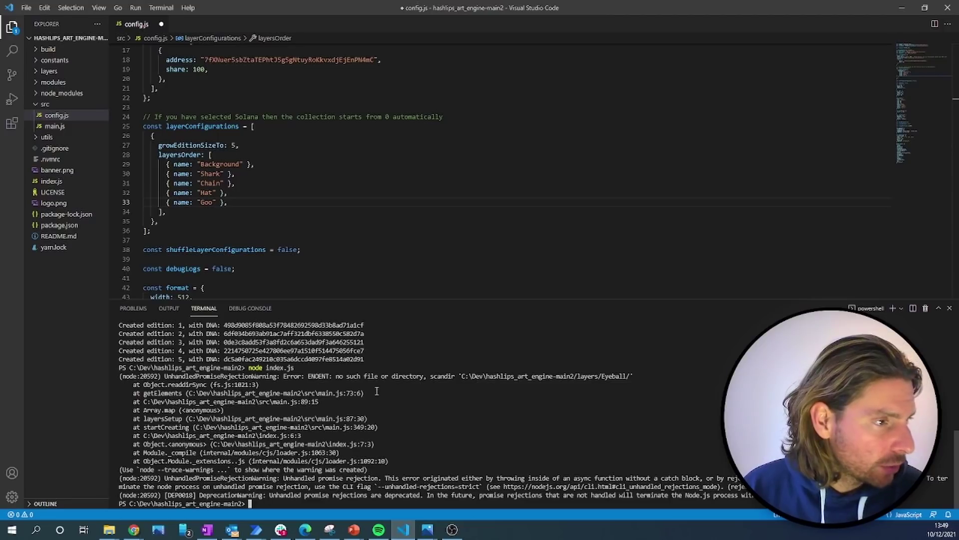
# Review the layer names under layersOrder and save config.js
pyautogui.doubleClick(220, 173)
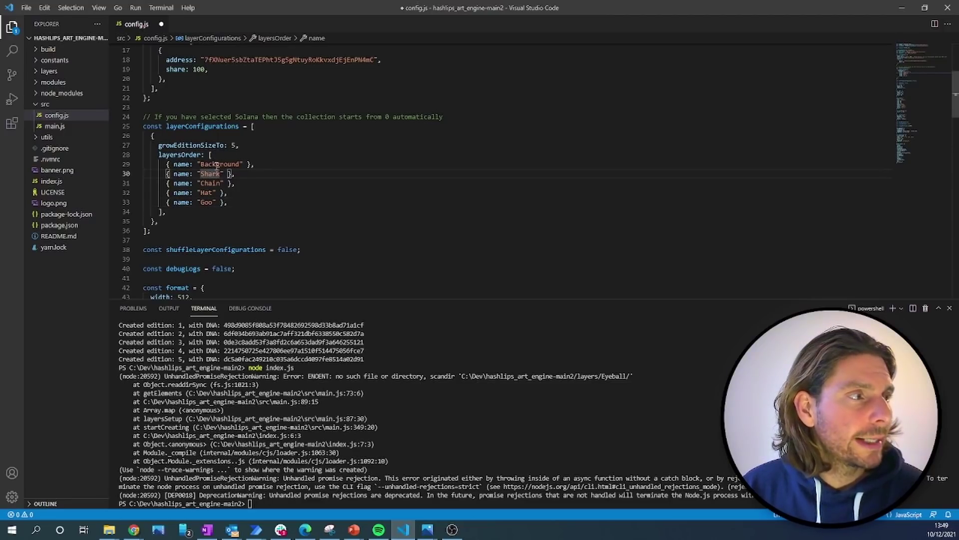
pyautogui.scroll(3, 215, 200)
pyautogui.scroll(-3, 249, 171)
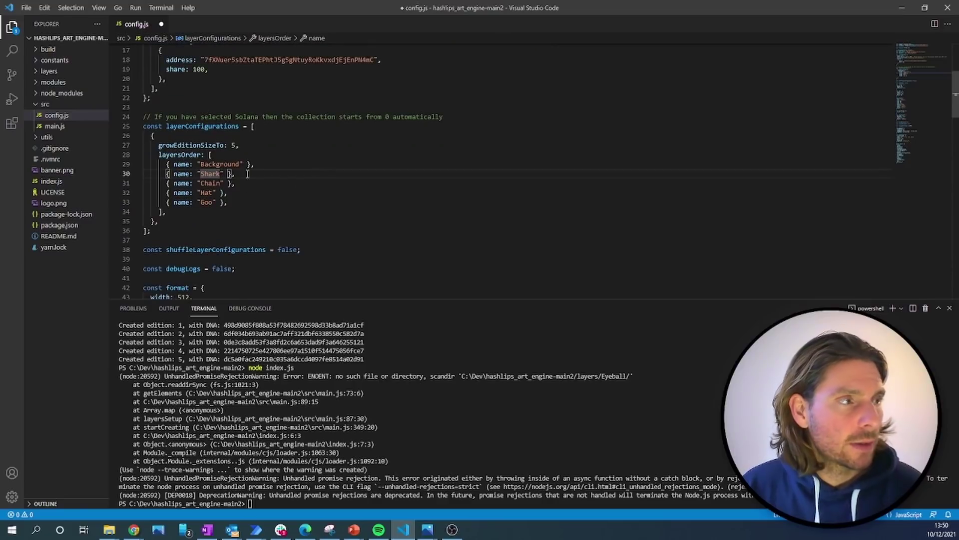
pyautogui.click(296, 185)
pyautogui.hotkey('ctrl', 's')
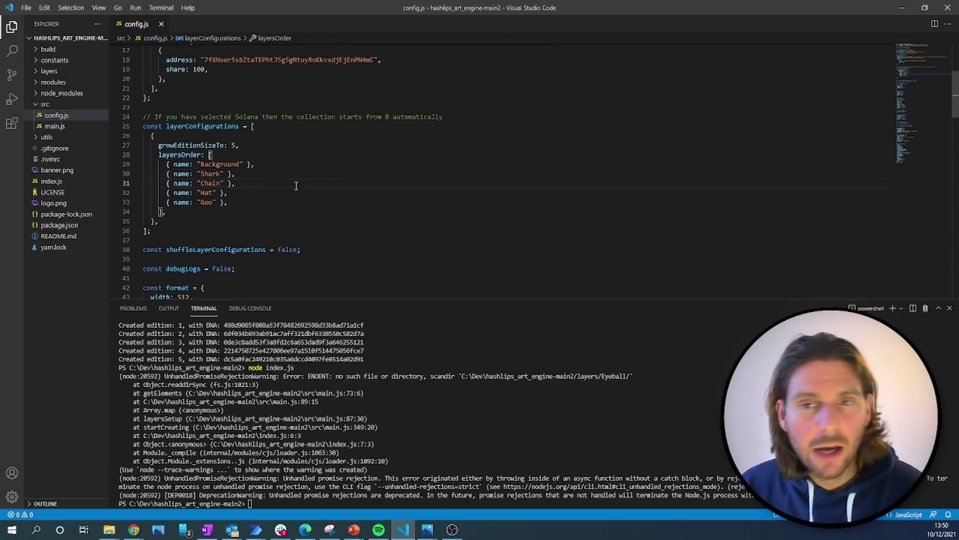
# Rerun node index.js with the saved configuration to generate the shark editions
pyautogui.click(280, 504)
pyautogui.press('Up')
pyautogui.press('Return')
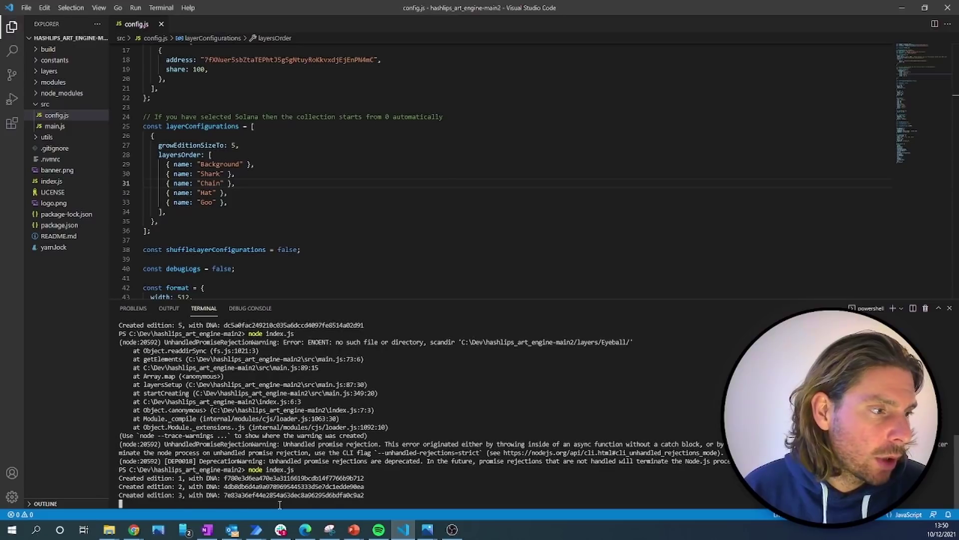
# Switch to File Explorer, go to the images folder inside the art engine's build folder and open generated image 1
pyautogui.click(109, 530)
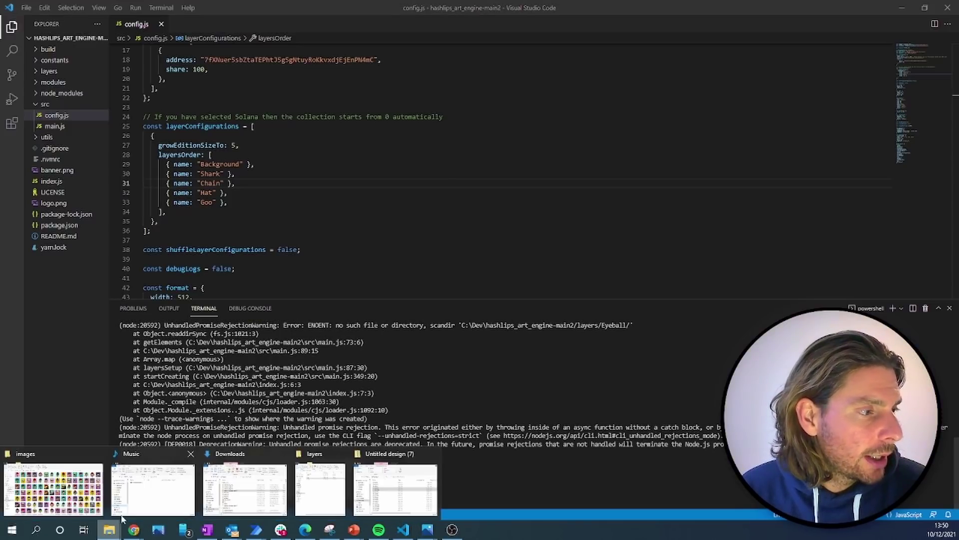
pyautogui.click(378, 486)
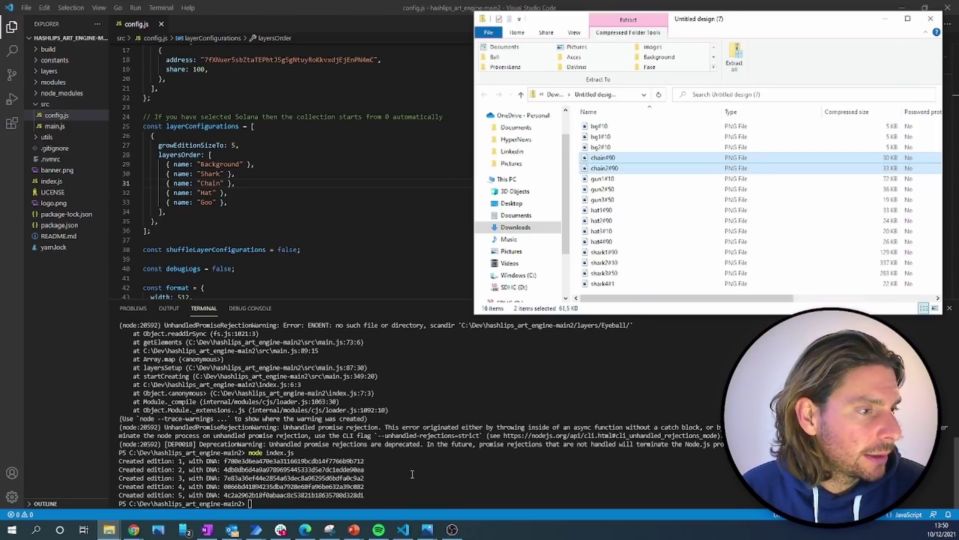
pyautogui.click(521, 95)
pyautogui.hotkey('alt', 'Tab')
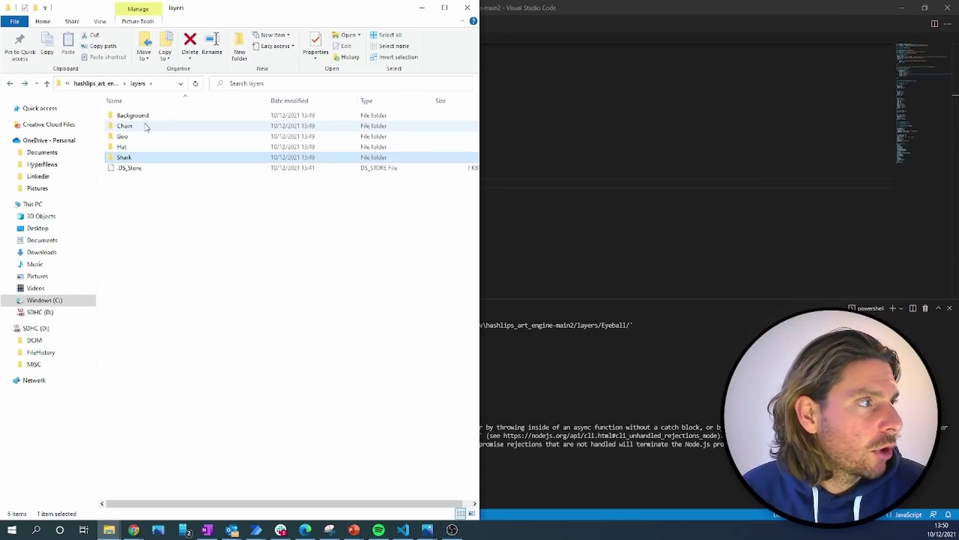
pyautogui.click(10, 83)
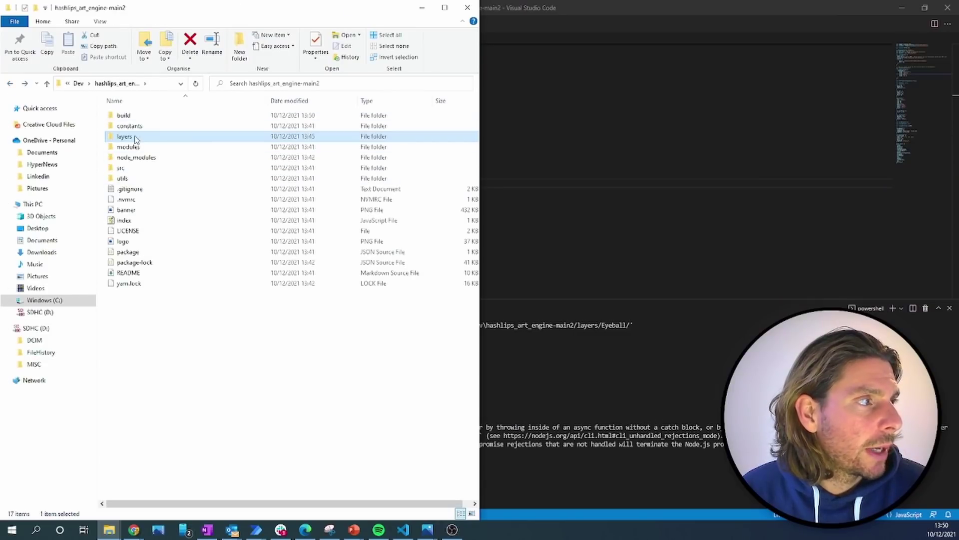
pyautogui.doubleClick(128, 116)
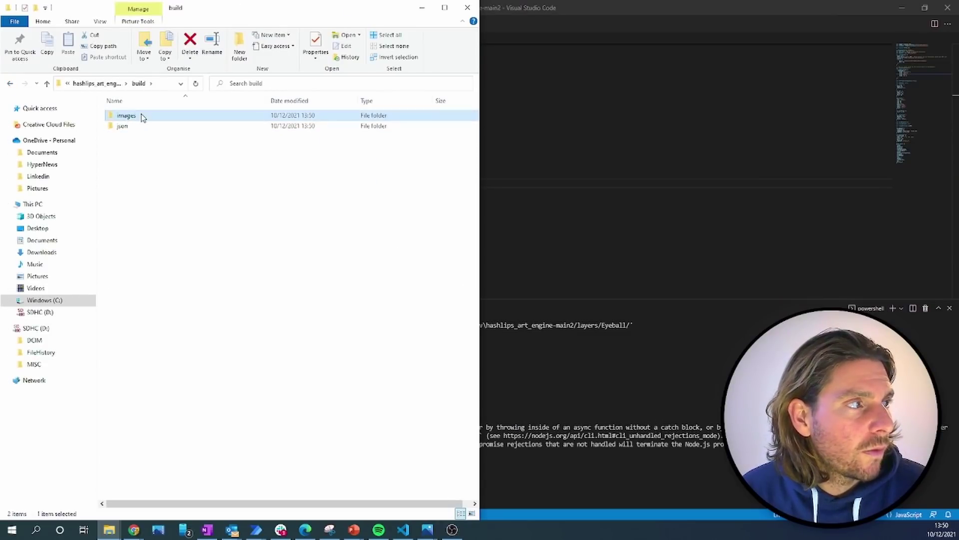
pyautogui.doubleClick(132, 116)
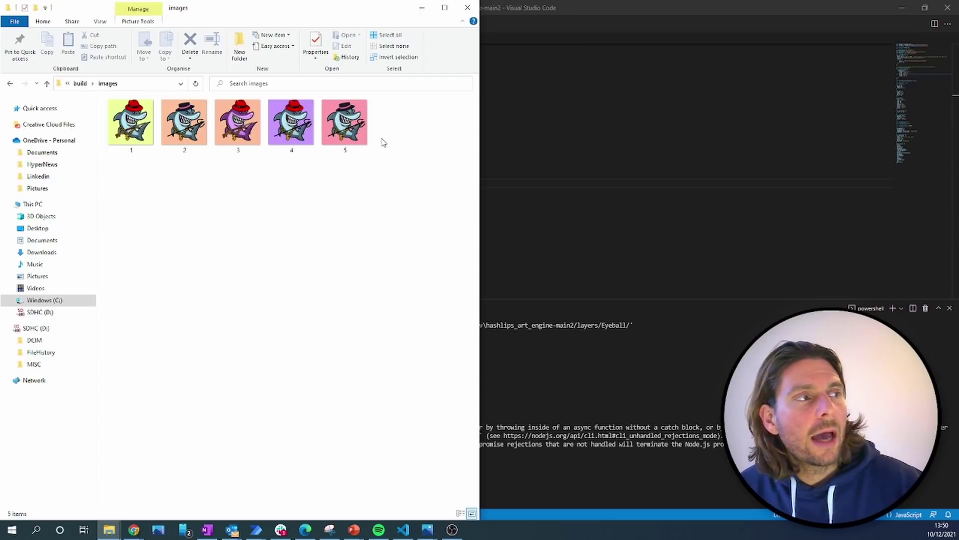
pyautogui.click(131, 125)
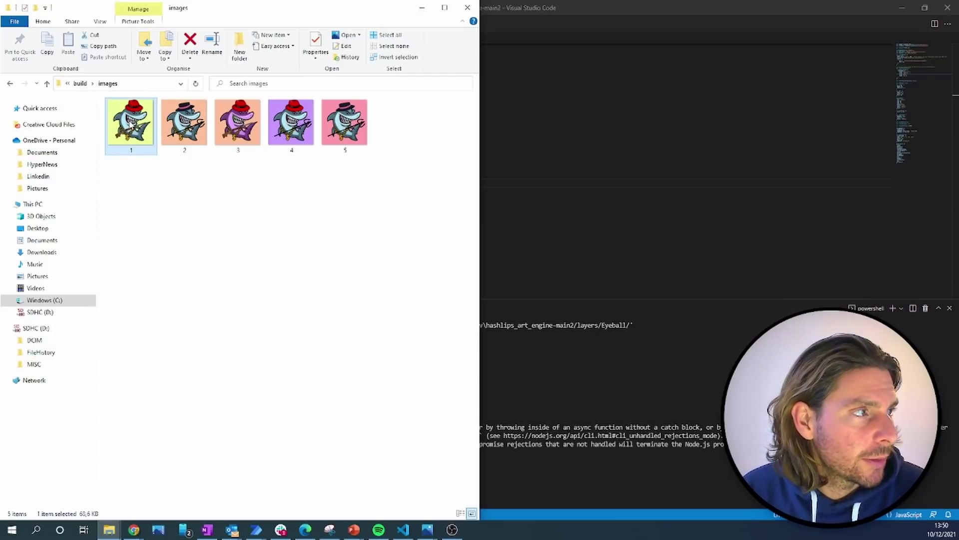
pyautogui.doubleClick(130, 125)
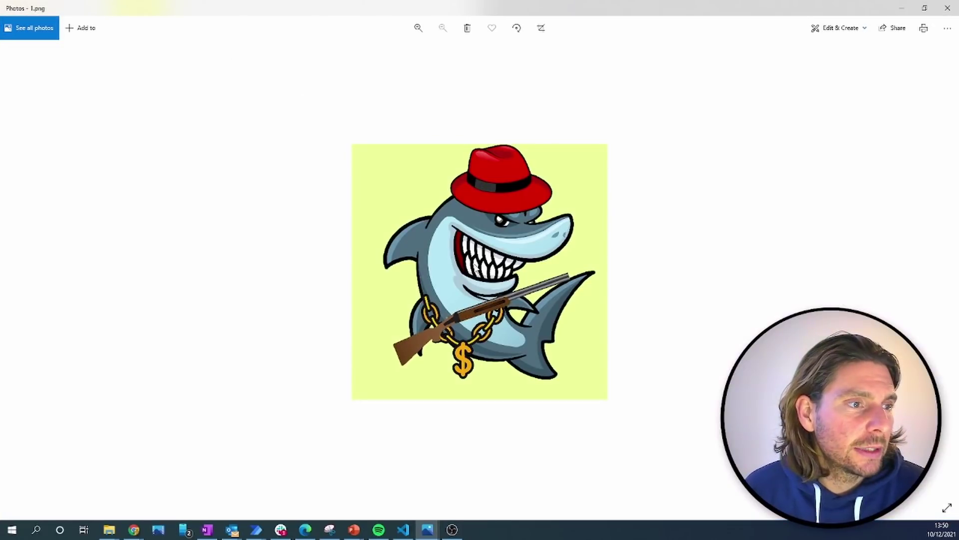
# Page through the generated shark images to check their trait combinations, and return to the images folder
pyautogui.press('Right')
pyautogui.press('Right')
pyautogui.press('Right')
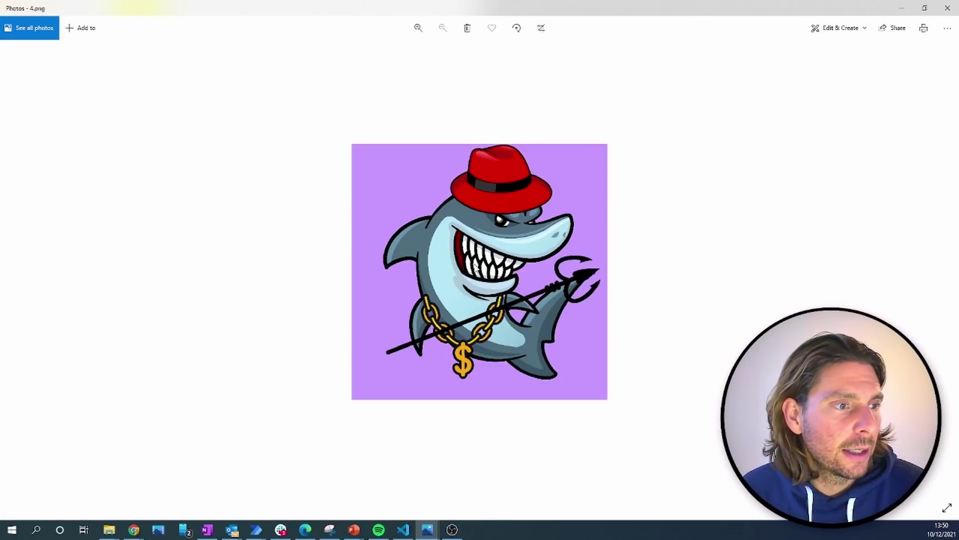
pyautogui.press('Right')
pyautogui.press('Right')
pyautogui.press('Right')
pyautogui.press('Right')
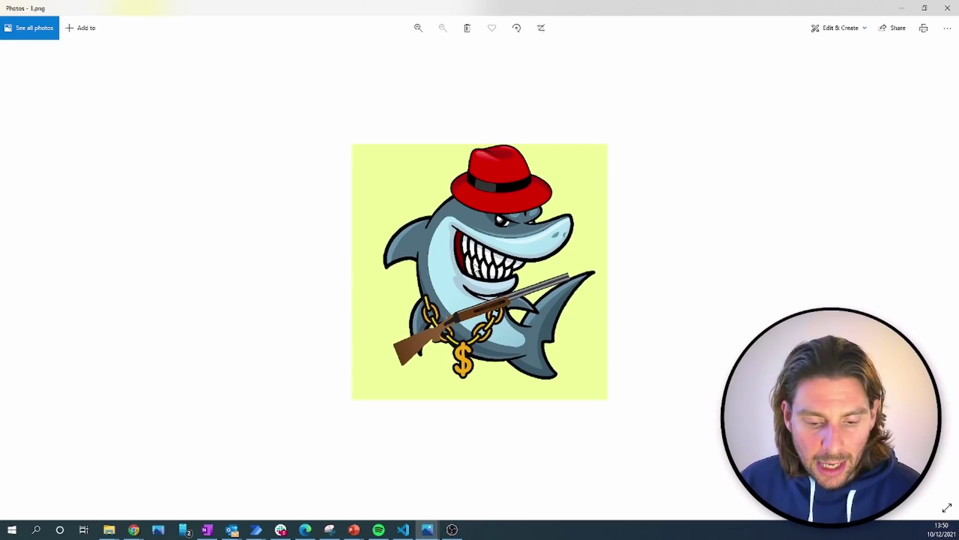
pyautogui.hotkey('alt', 'Tab')
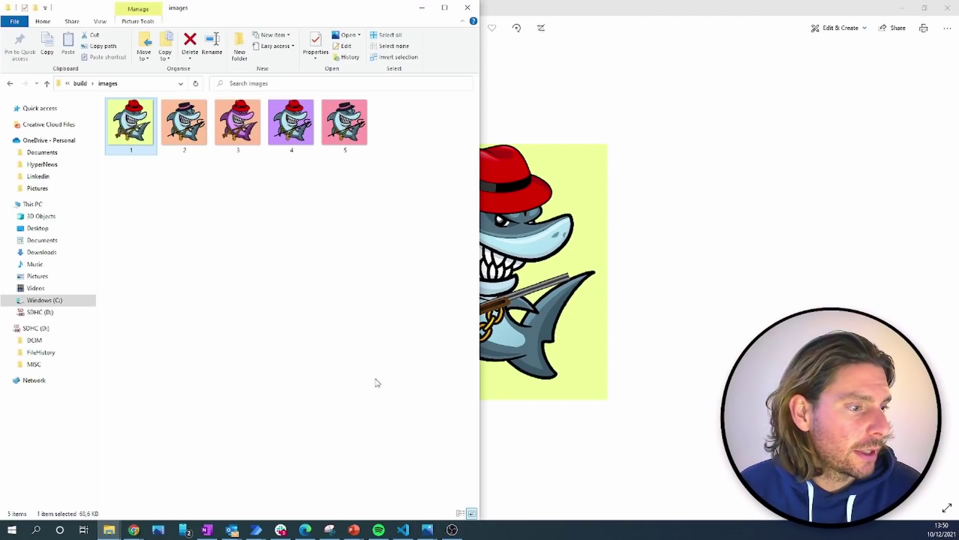
# Switch to Visual Studio Code and set growEditionSizeTo to 500 in config.js
pyautogui.click(403, 530)
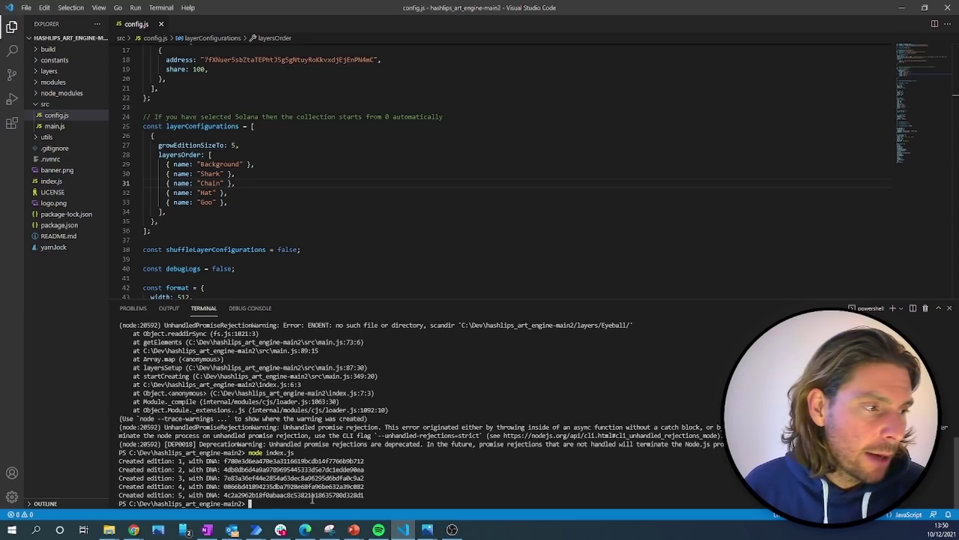
pyautogui.click(236, 145)
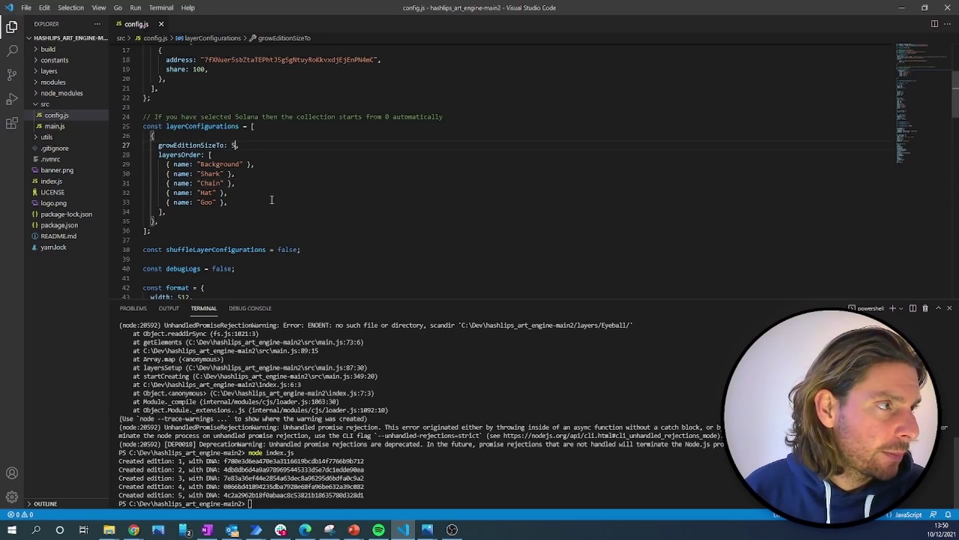
pyautogui.write('00')
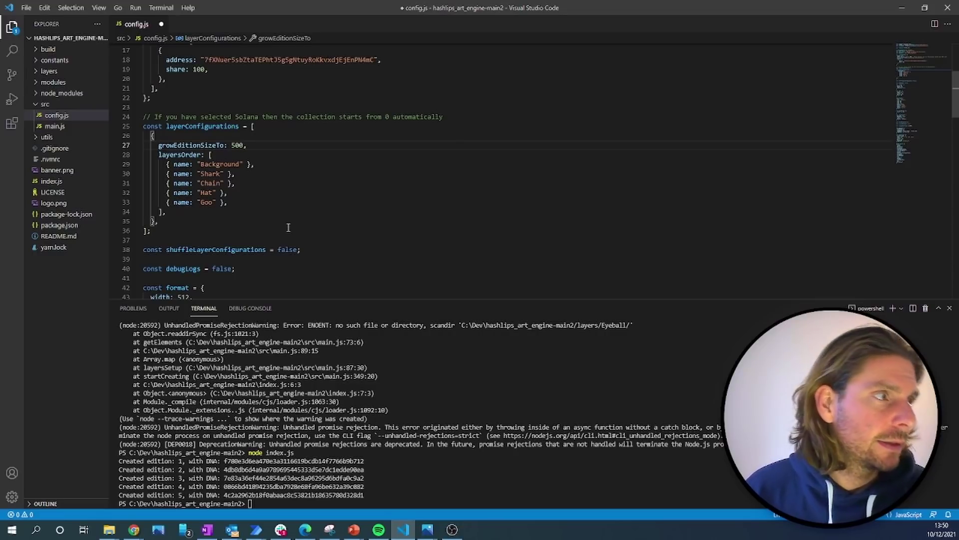
pyautogui.scroll(-3, 271, 182)
pyautogui.scroll(3, 299, 171)
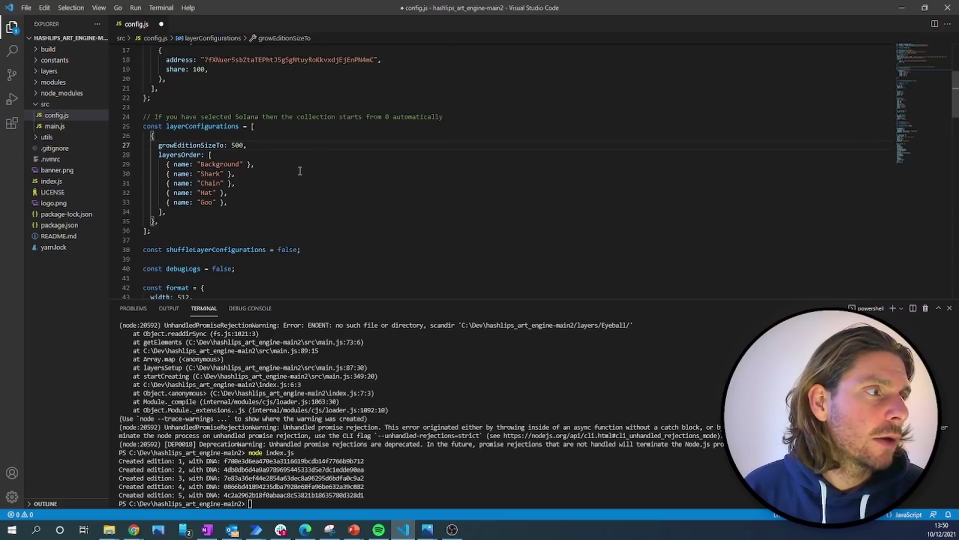
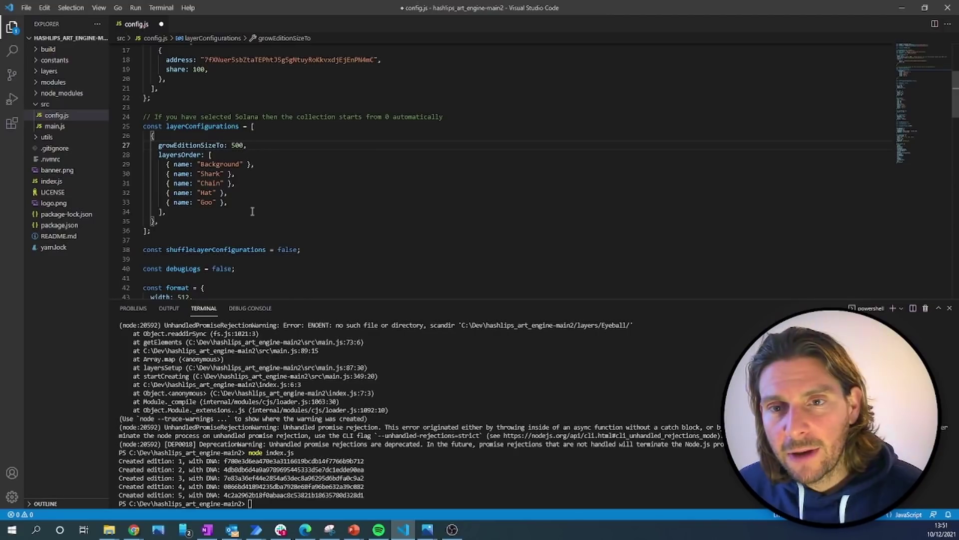
# Set both the width and the height in the format block of config.js to 1000
pyautogui.scroll(-3, 255, 200)
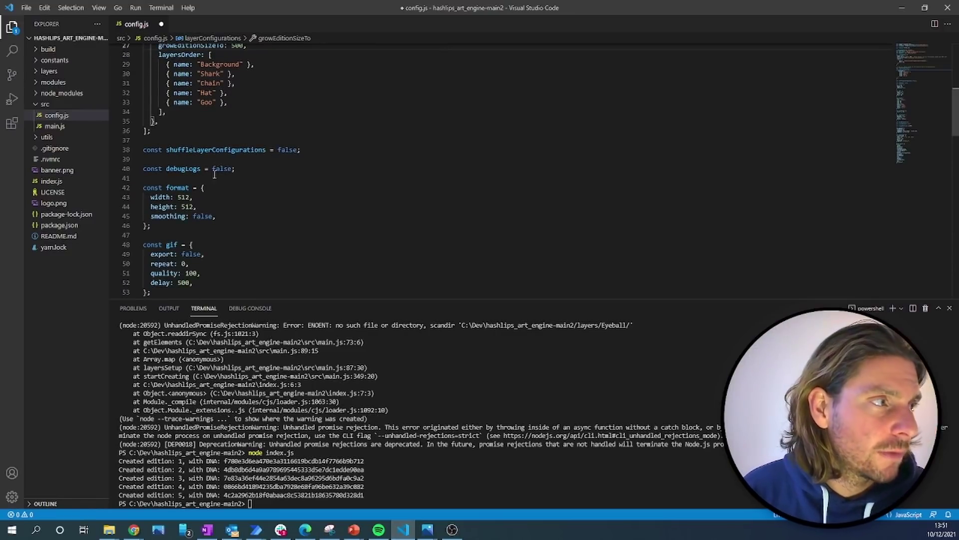
pyautogui.scroll(-2, 223, 163)
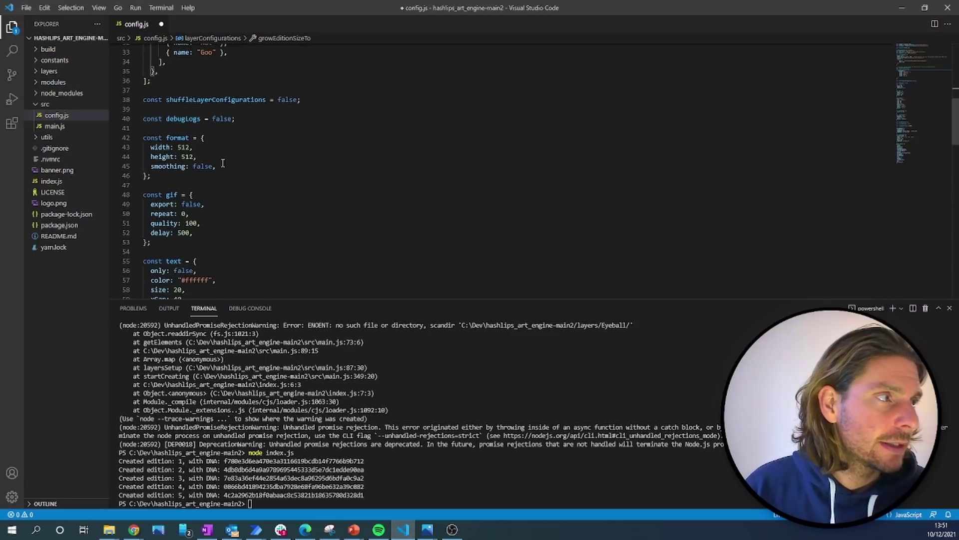
pyautogui.doubleClick(180, 147)
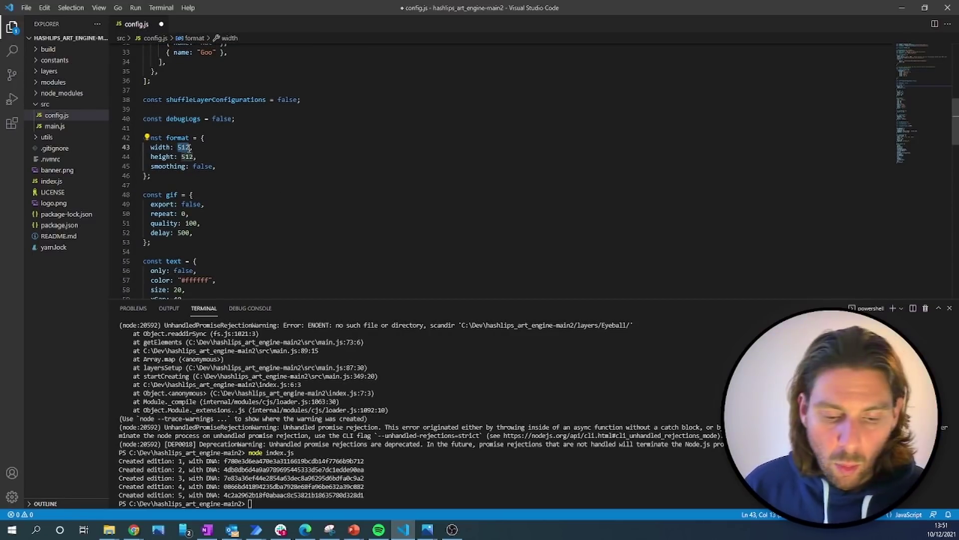
pyautogui.write('1000')
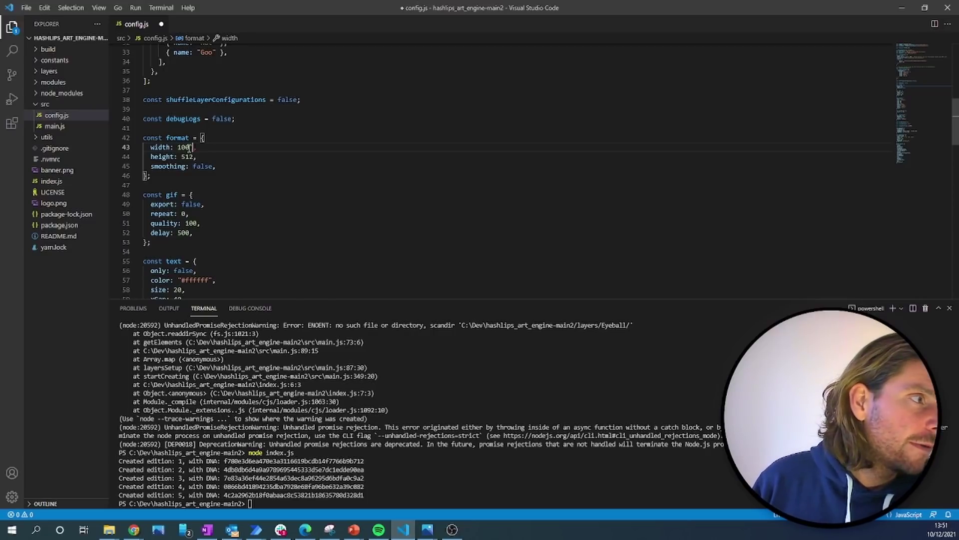
pyautogui.press('Down')
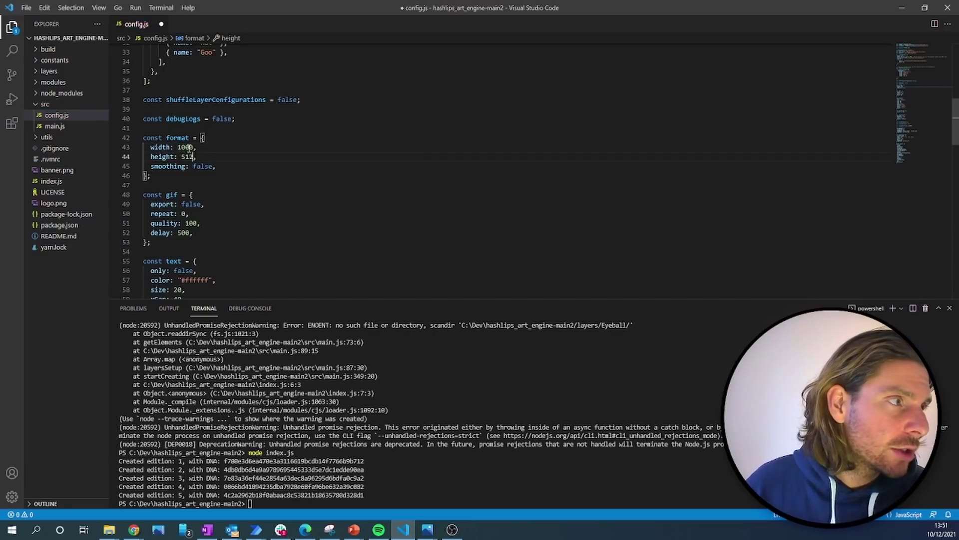
pyautogui.hotkey('shift', 'Left')
pyautogui.hotkey('shift', 'Left')
pyautogui.hotkey('shift', 'Left')
pyautogui.write('100')
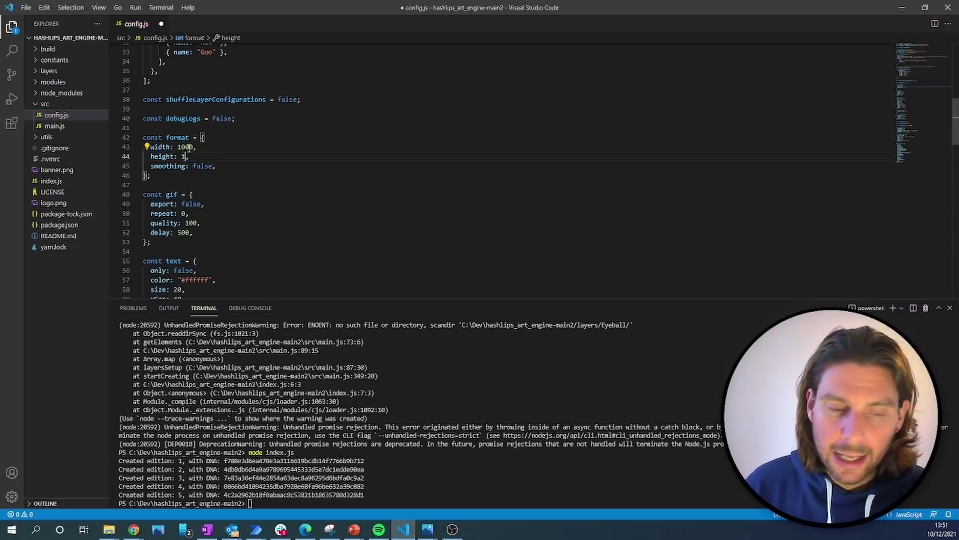
pyautogui.write('0')
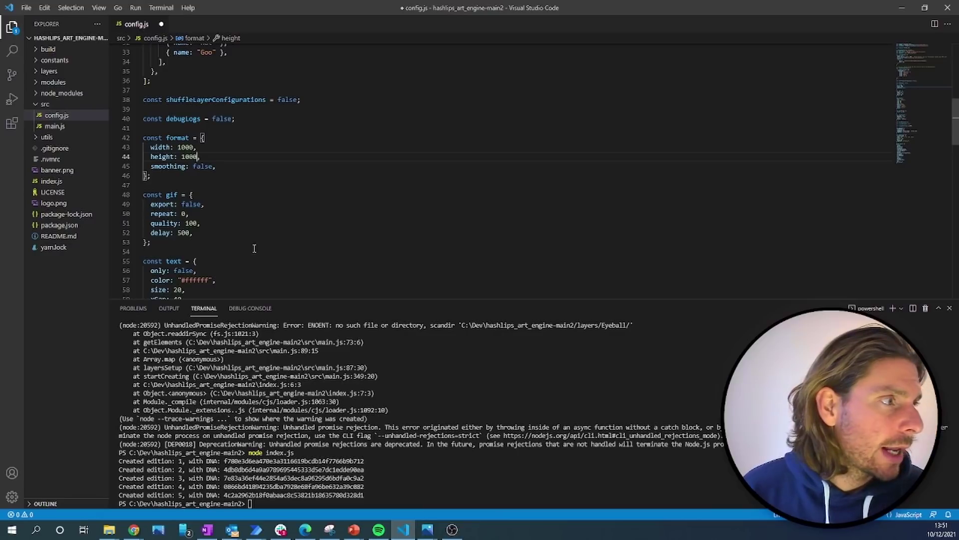
# Review the remaining config.js settings, including background generation, rarity delimiter, preview options and module exports
pyautogui.scroll(-8, 255, 249)
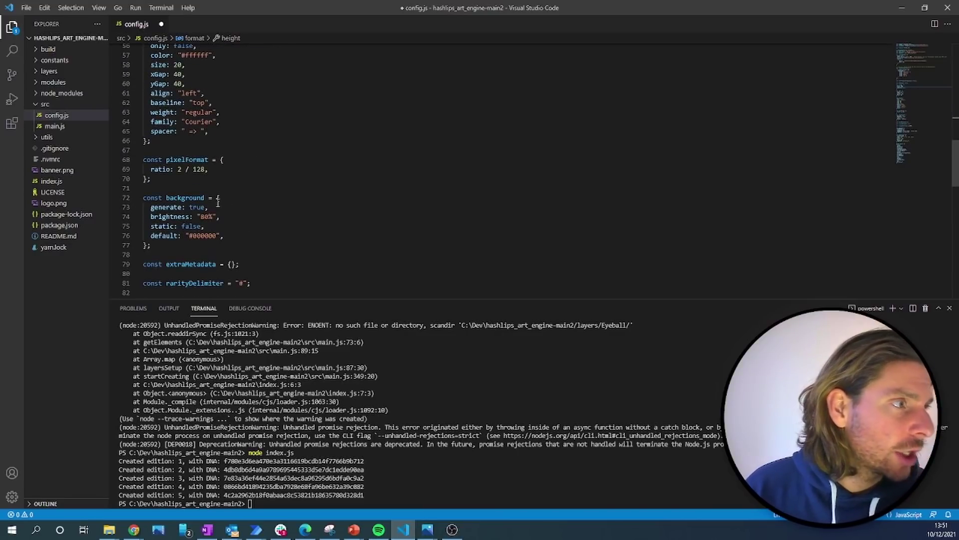
pyautogui.scroll(-2, 218, 202)
pyautogui.doubleClick(196, 157)
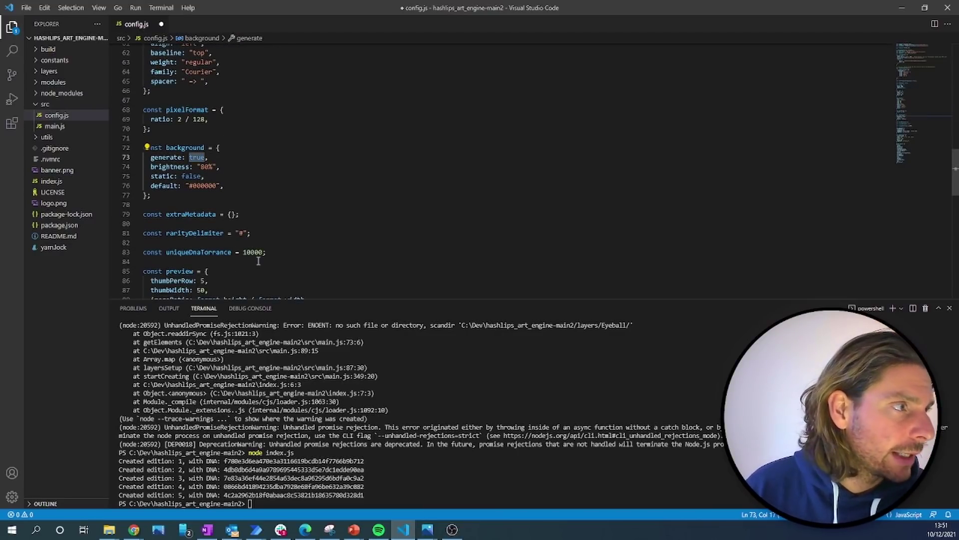
pyautogui.scroll(-3, 258, 260)
pyautogui.scroll(-2, 163, 210)
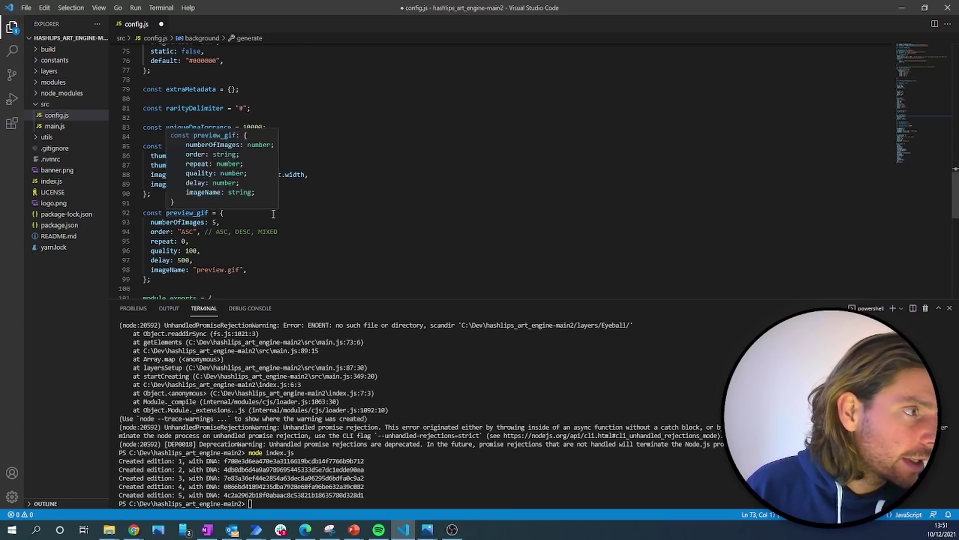
pyautogui.scroll(-2, 276, 214)
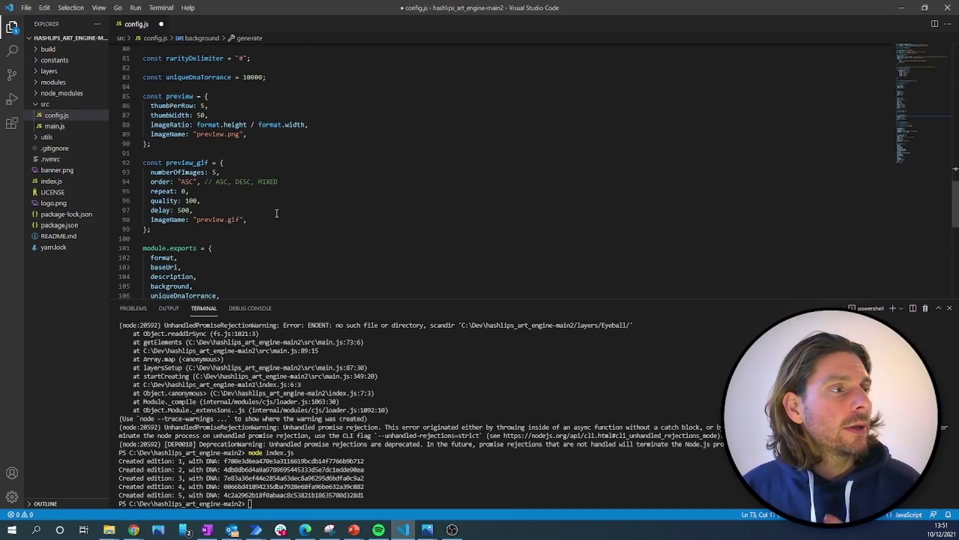
pyautogui.scroll(-8, 277, 213)
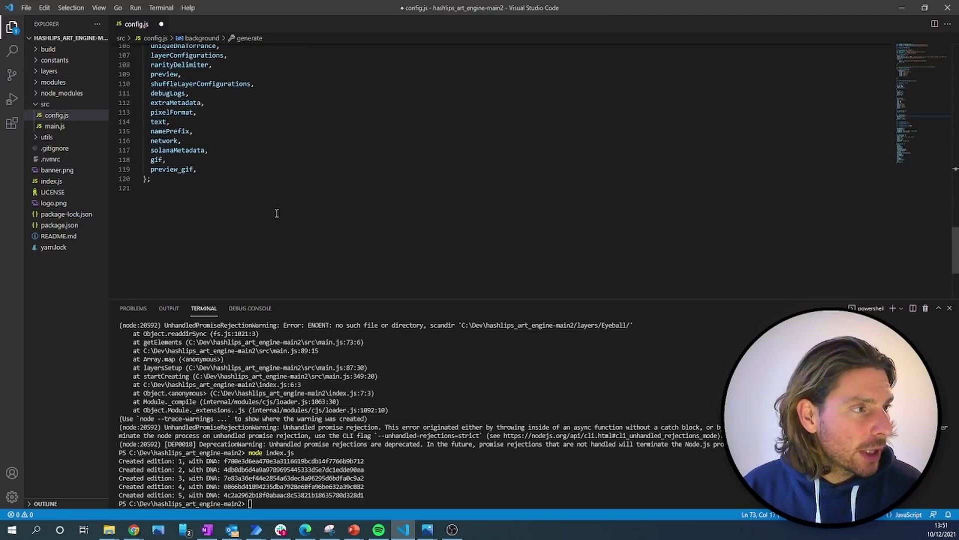
pyautogui.scroll(6, 277, 213)
pyautogui.scroll(12, 276, 213)
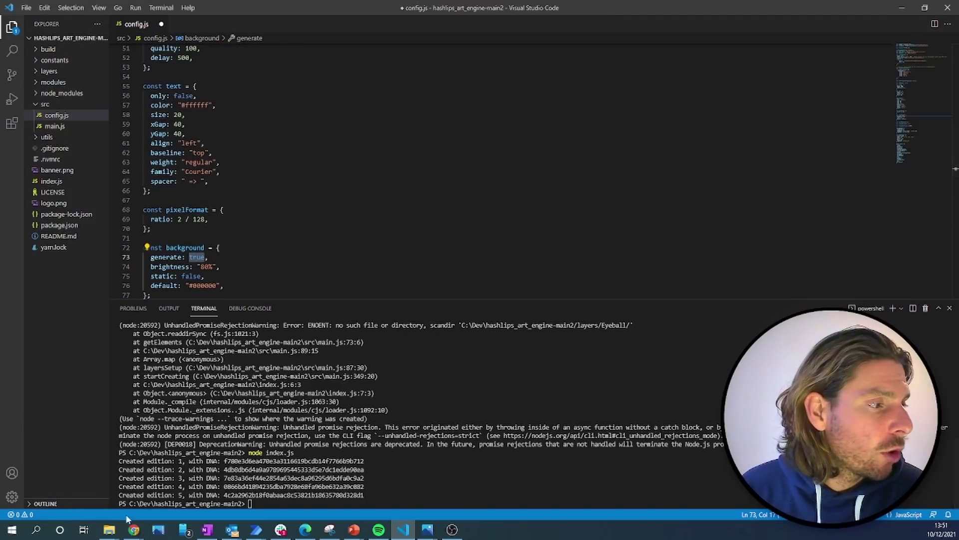
# Switch to the HashLips art engine GitHub page in Chrome and read the README's layerConfigurations examples and layer options
pyautogui.moveTo(134, 529)
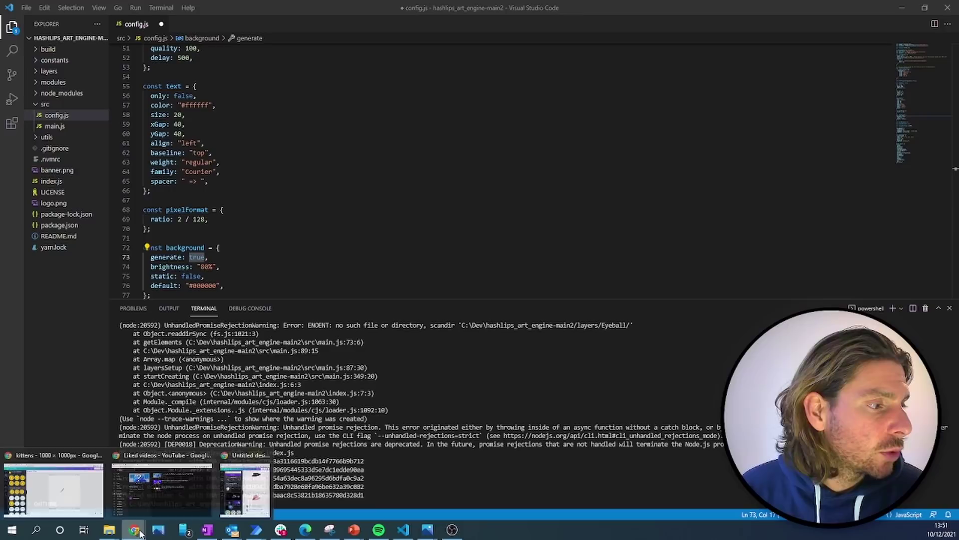
pyautogui.click(244, 487)
pyautogui.click(720, 8)
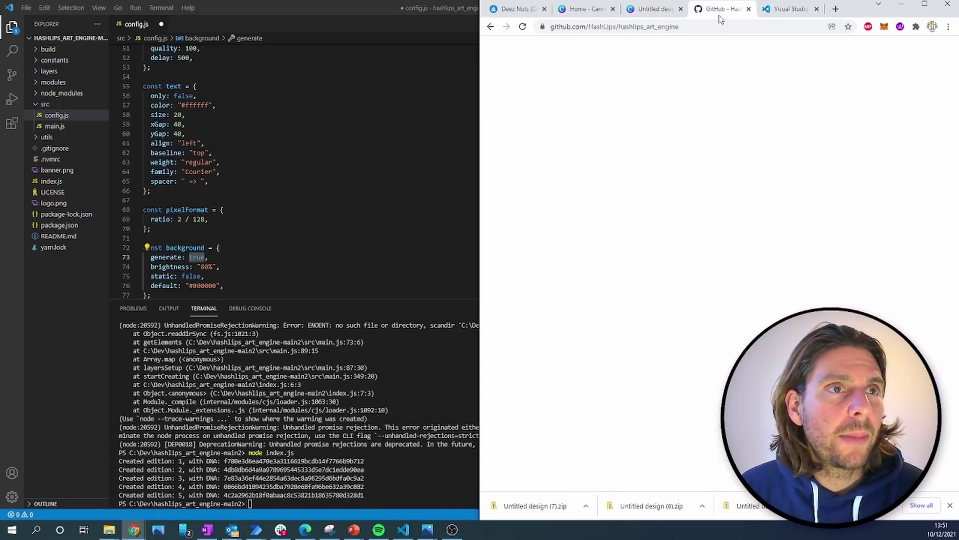
pyautogui.click(926, 7)
pyautogui.scroll(-15, 499, 325)
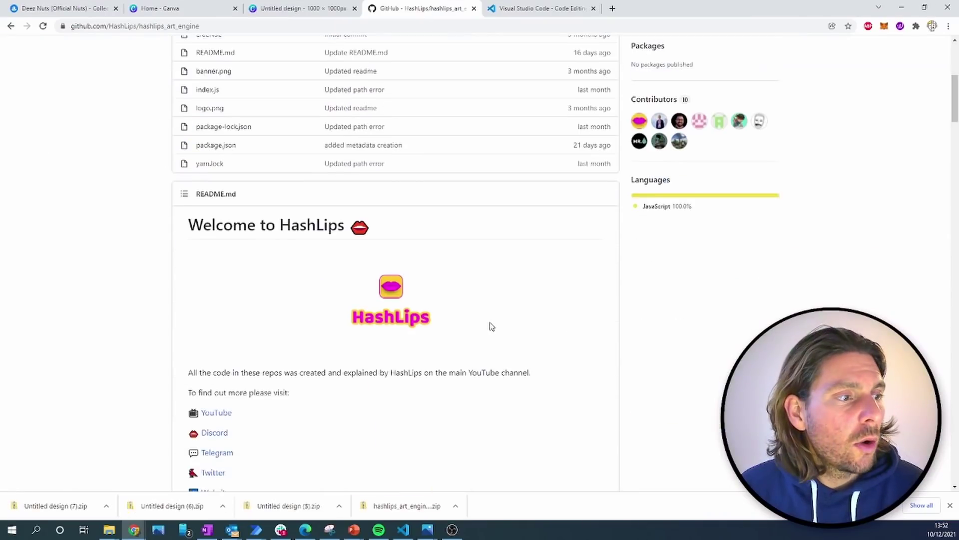
pyautogui.scroll(-15, 277, 201)
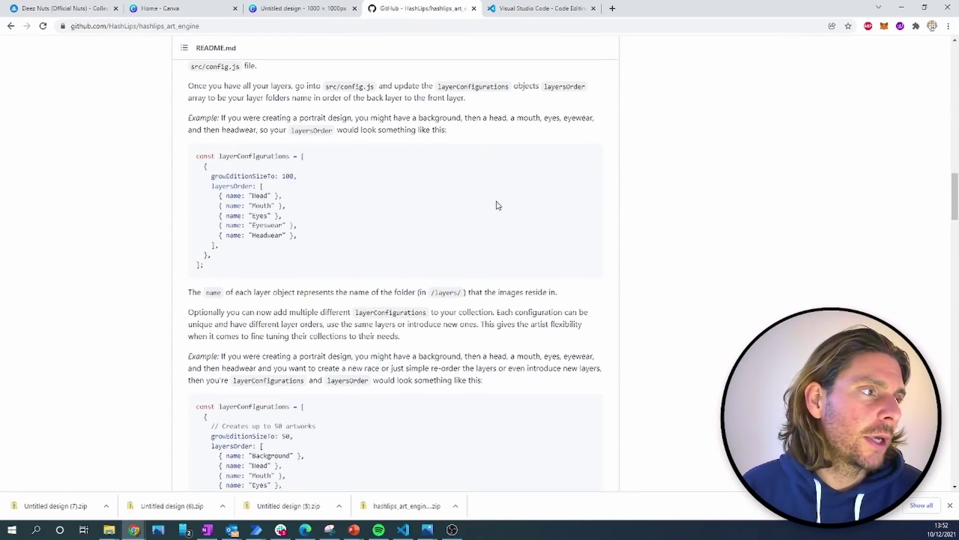
pyautogui.scroll(-12, 383, 402)
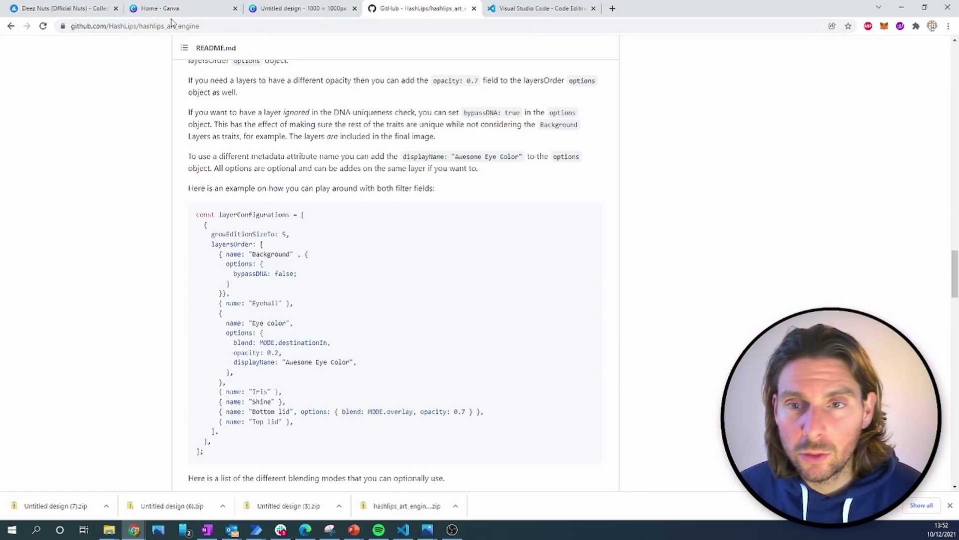
# Return to Visual Studio Code, check the layerConfigurations block and save config.js
pyautogui.click(403, 529)
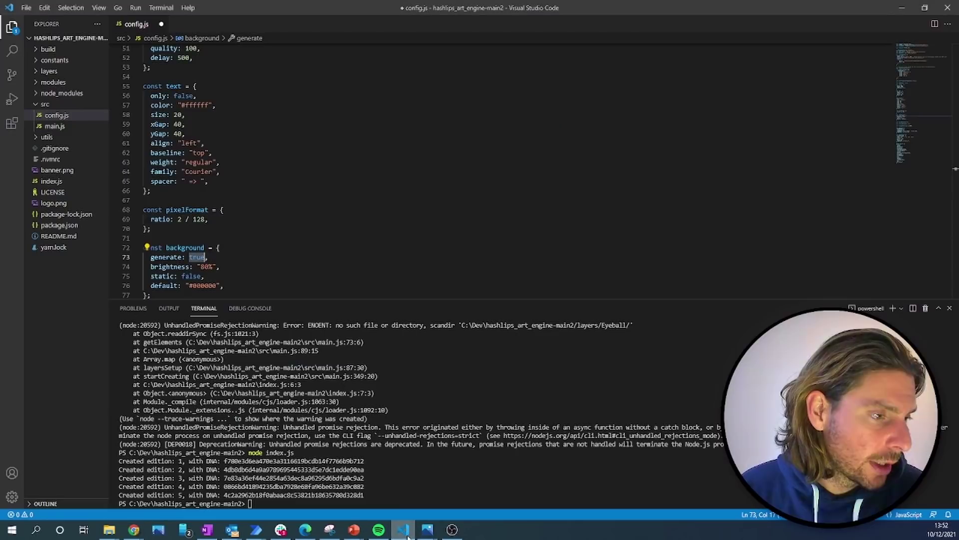
pyautogui.scroll(12, 233, 207)
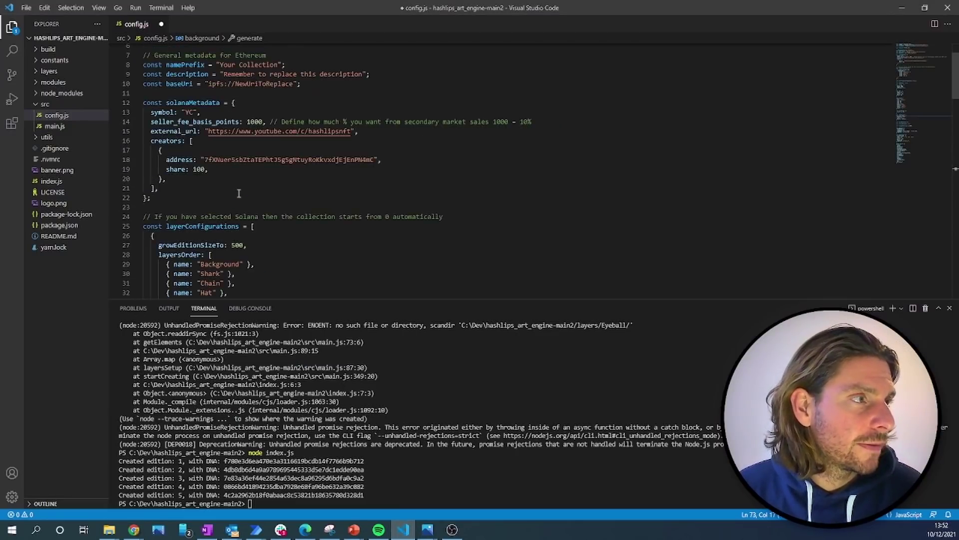
pyautogui.click(253, 169)
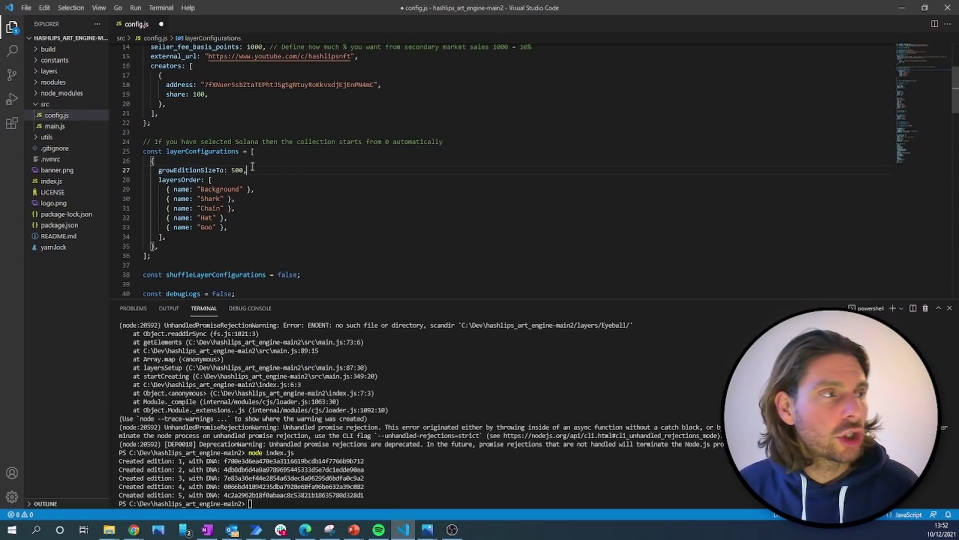
pyautogui.hotkey('ctrl', 's')
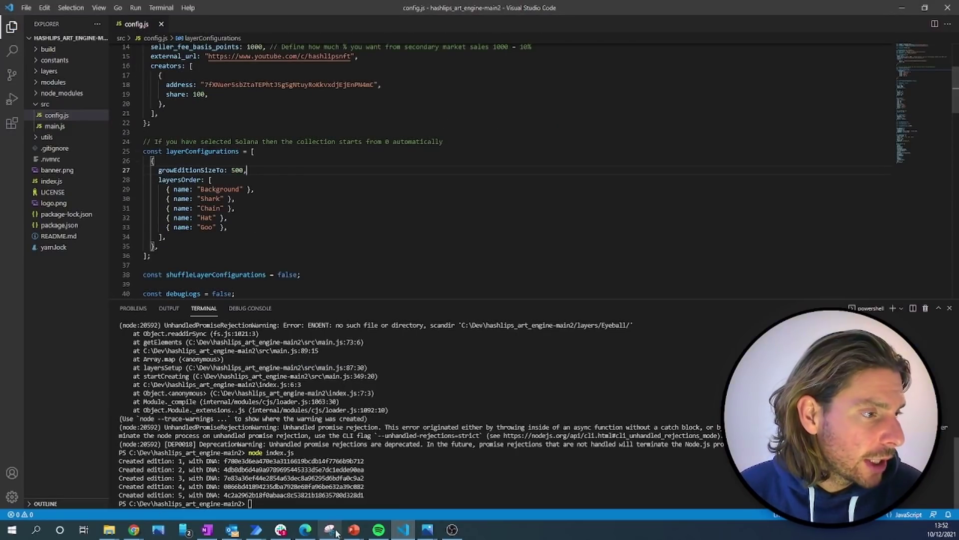
# Rerun node index.js in the terminal to generate the 500-edition collection
pyautogui.click(275, 505)
pyautogui.press('Up')
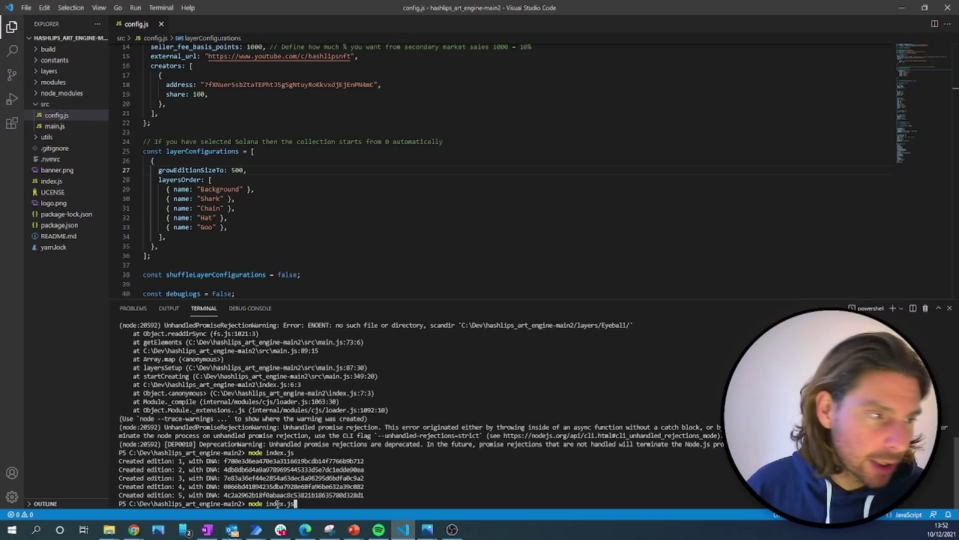
pyautogui.press('Return')
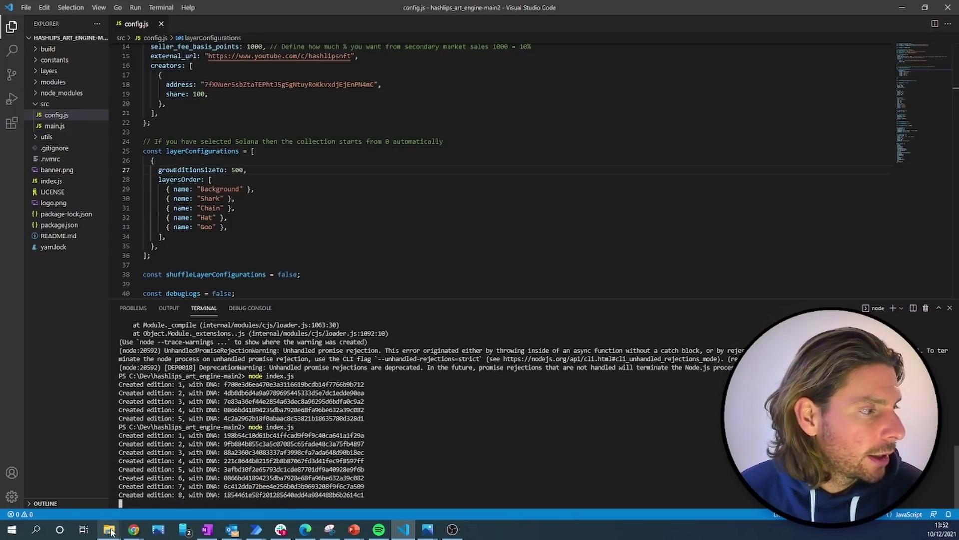
# Switch to the build images folder in File Explorer, maximize the window and browse the newly generated shark images
pyautogui.moveTo(160, 530)
pyautogui.click(338, 491)
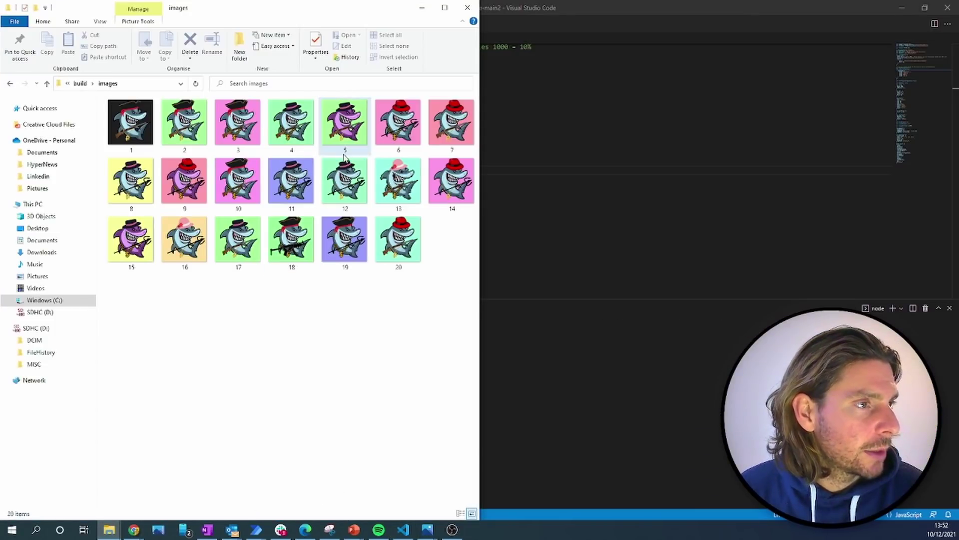
pyautogui.click(444, 8)
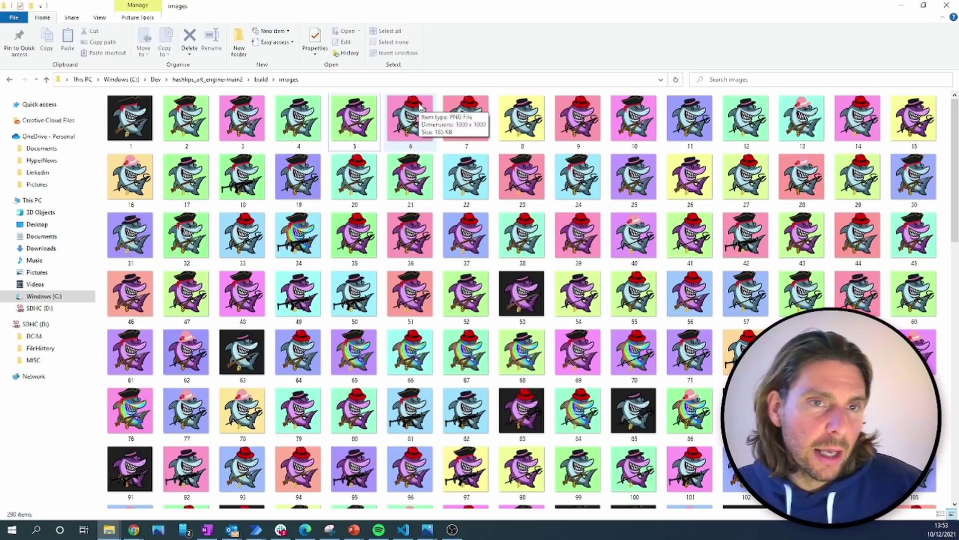
pyautogui.scroll(-12, 371, 165)
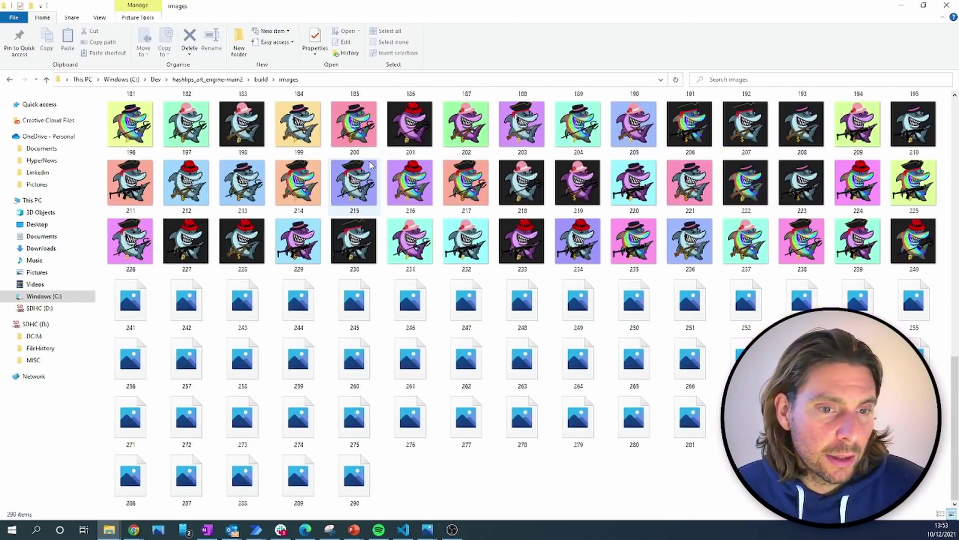